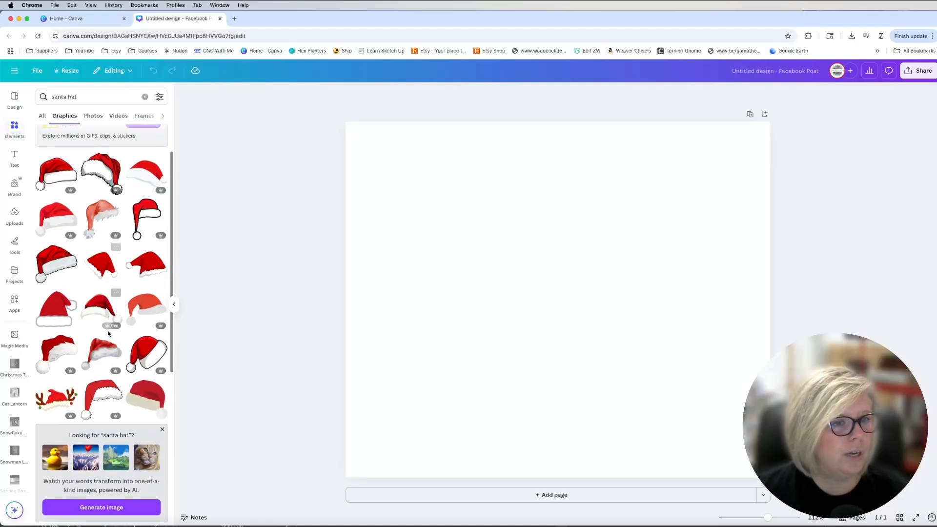
Add the black-and-white Santa hat outline with the drooping tail to the page and move it into the left half
scroll(109, 334, "down", 2)
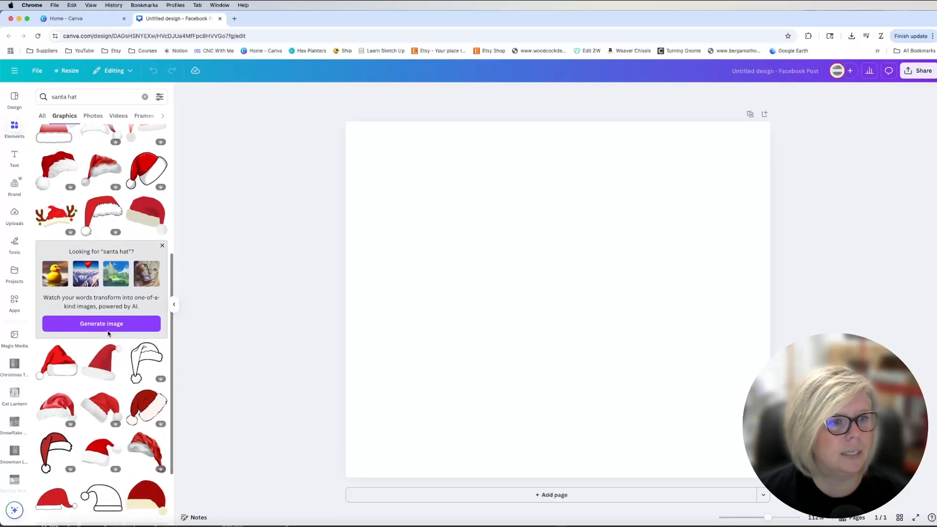
left_click(144, 348)
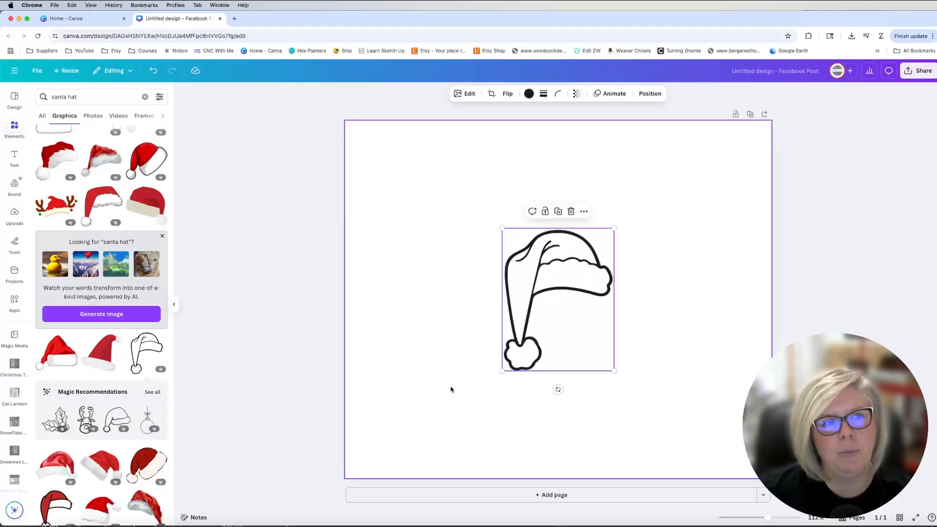
left_click_drag(576, 279, 483, 273)
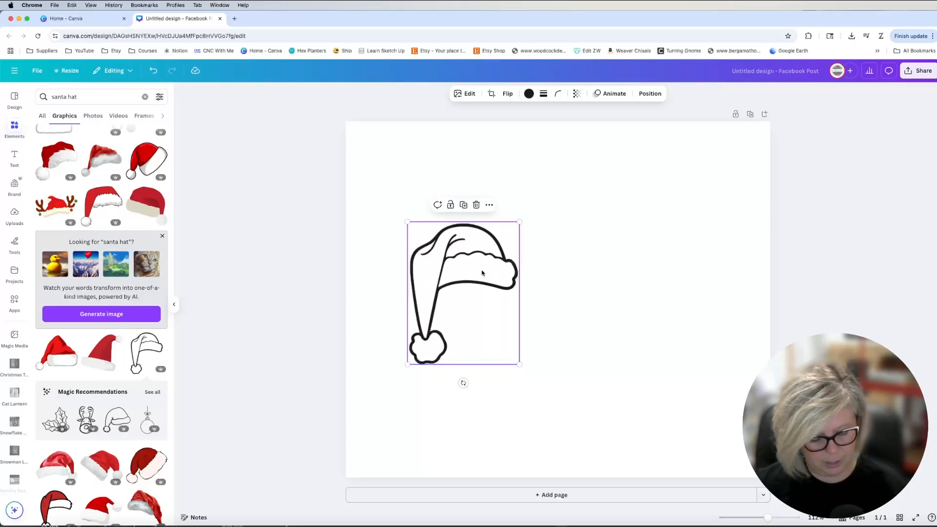
Duplicate the Santa hat outline and flip the copy horizontally
key("super+d")
left_click(499, 93)
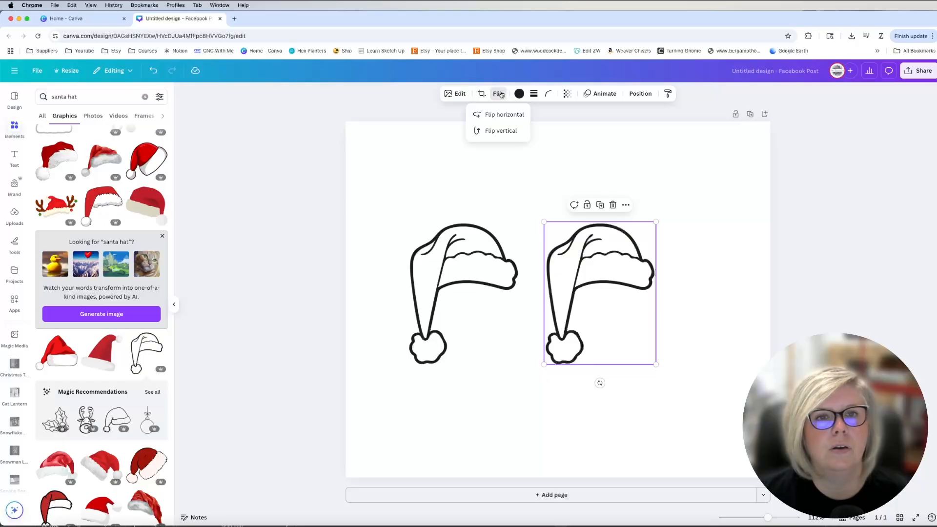
left_click(501, 117)
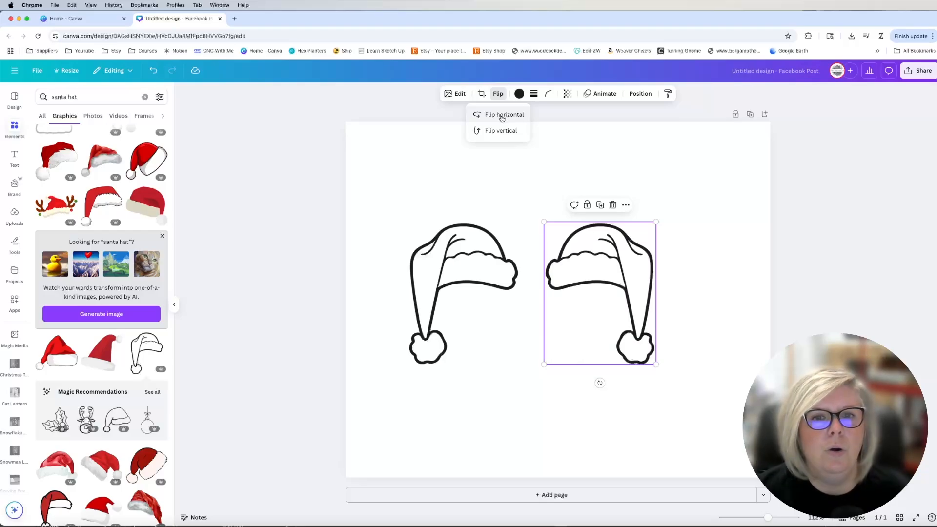
left_click(613, 186)
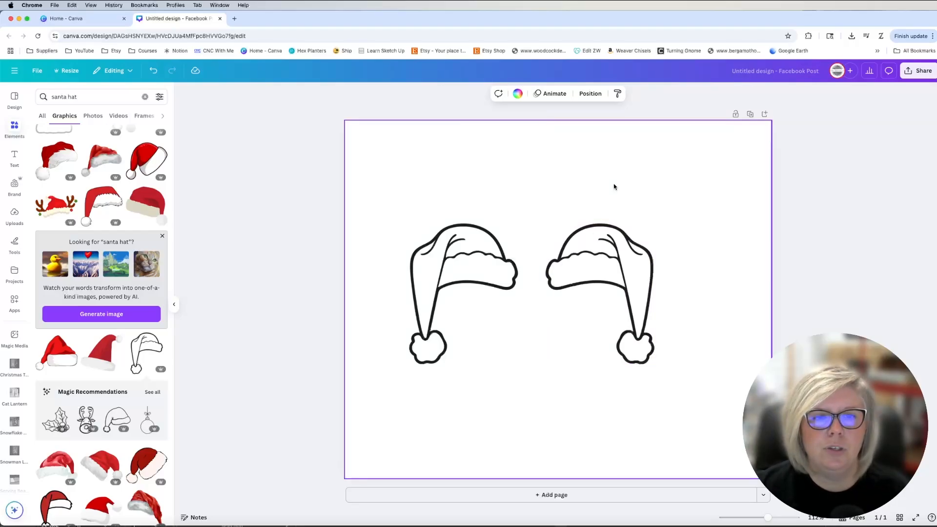
Download the two-hat design as an SVG file and save it to the computer
left_click(911, 72)
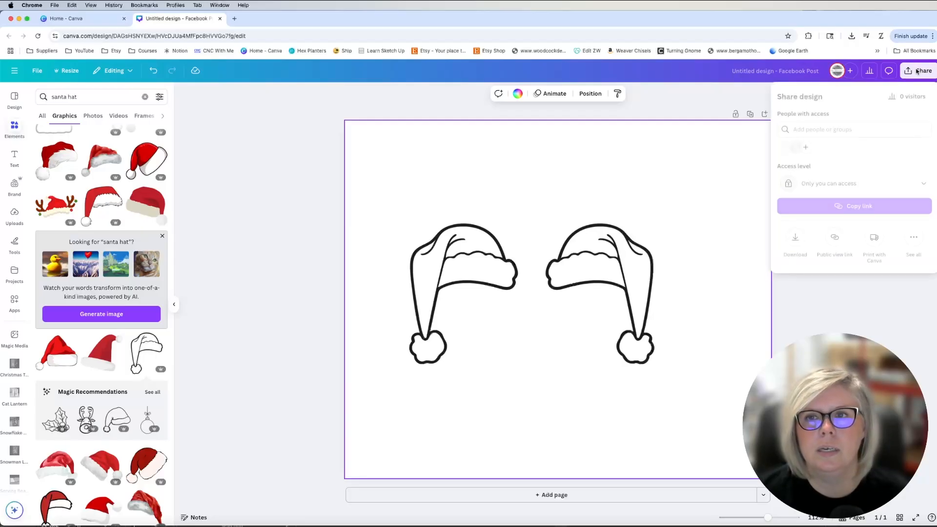
left_click(795, 239)
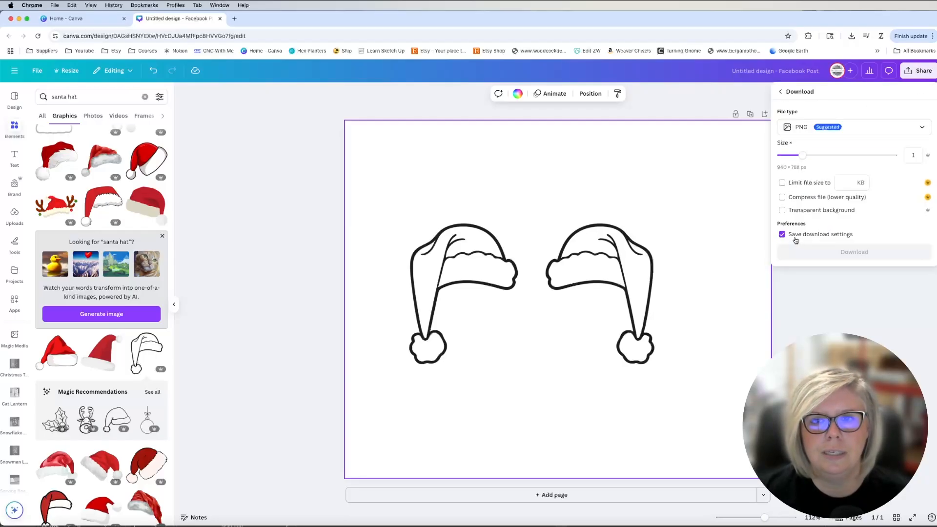
left_click(806, 129)
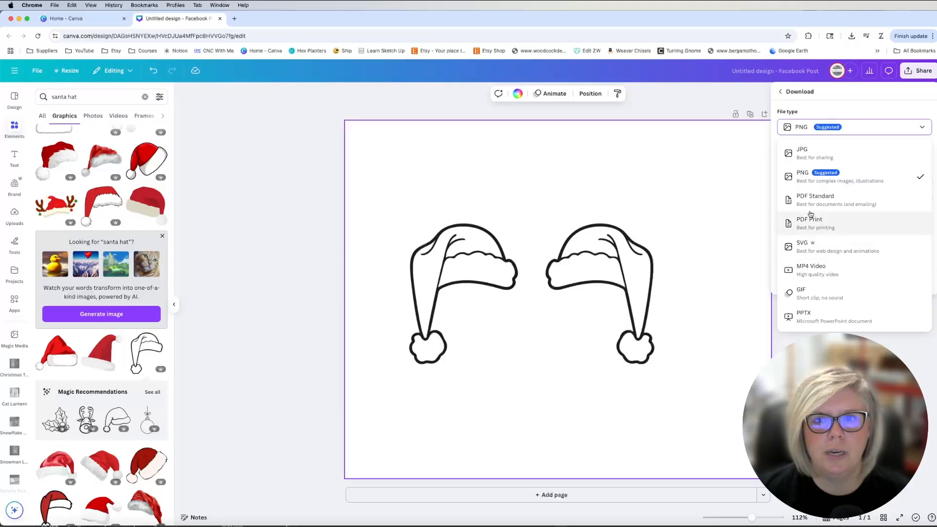
left_click(805, 249)
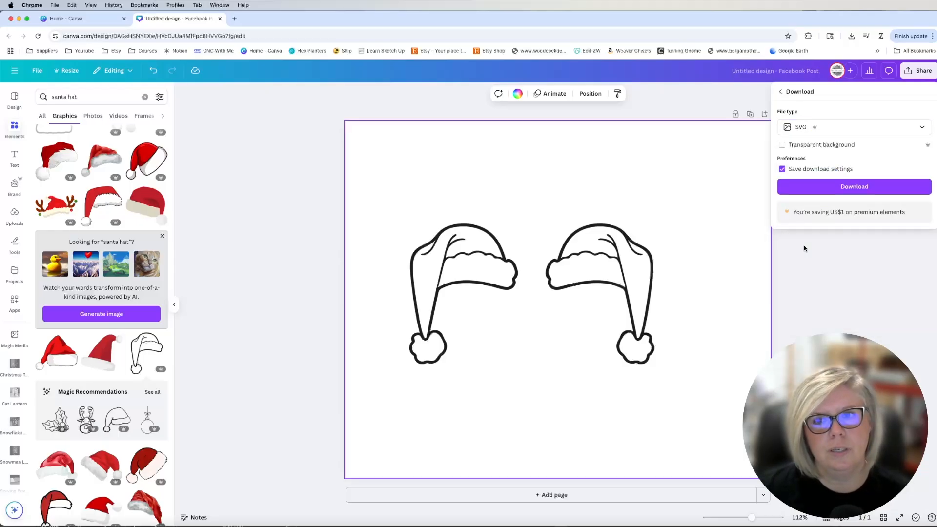
left_click(810, 193)
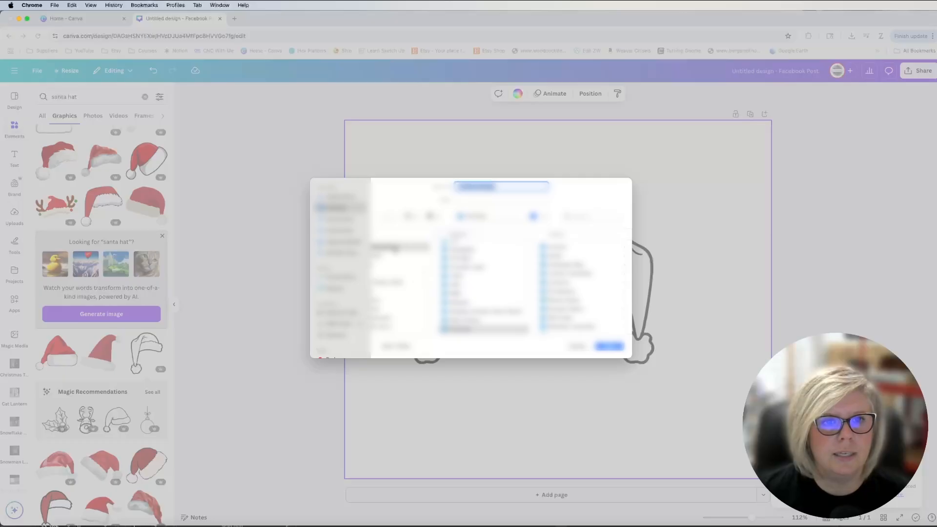
left_click(393, 249)
scroll(494, 287, "down", 3)
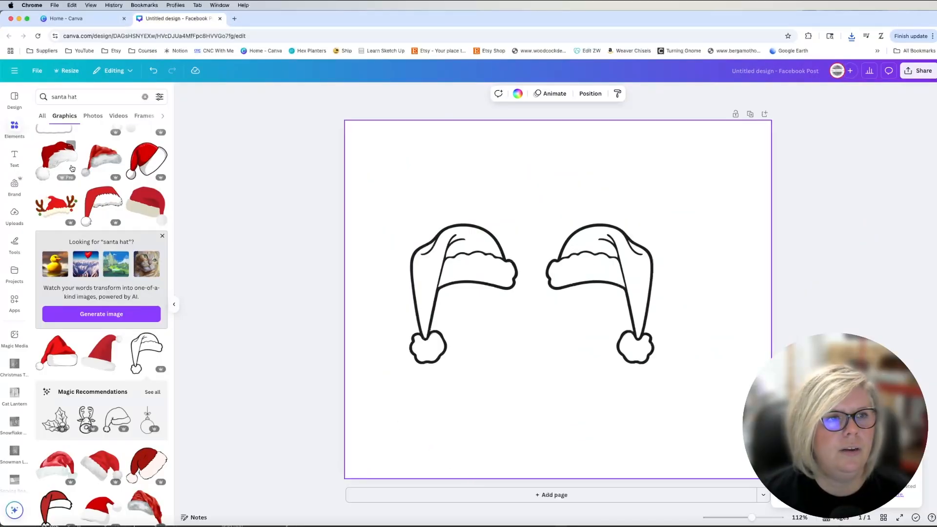
Switch to Adobe Illustrator and place the downloaded Santa hat SVG on the artboard
left_click(19, 19)
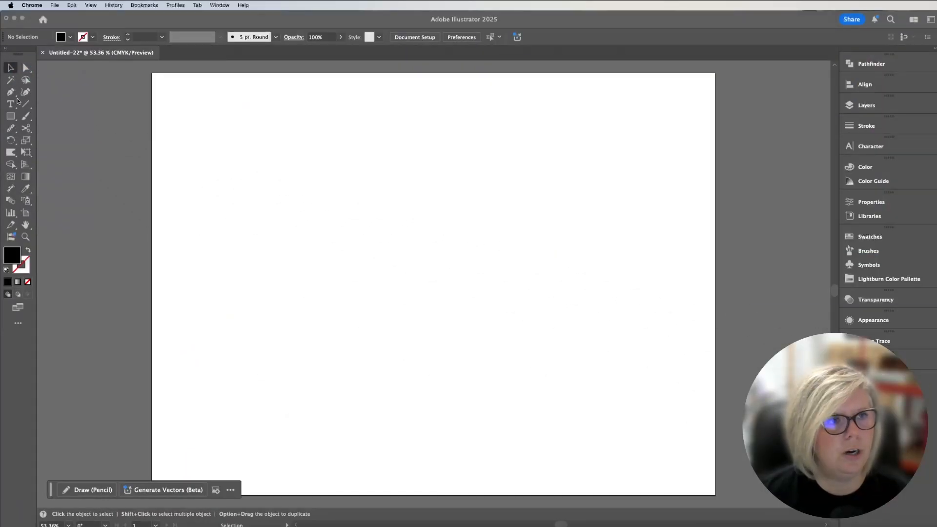
left_click(159, 185)
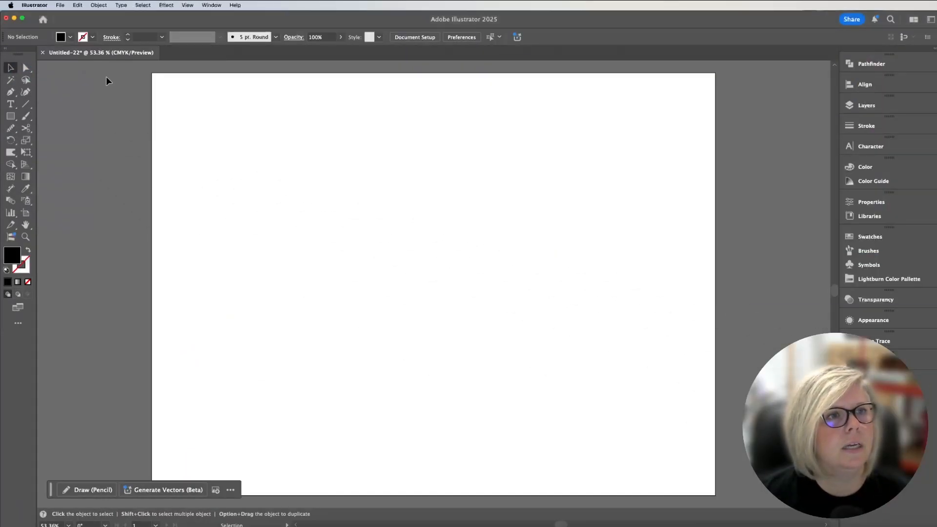
left_click(60, 5)
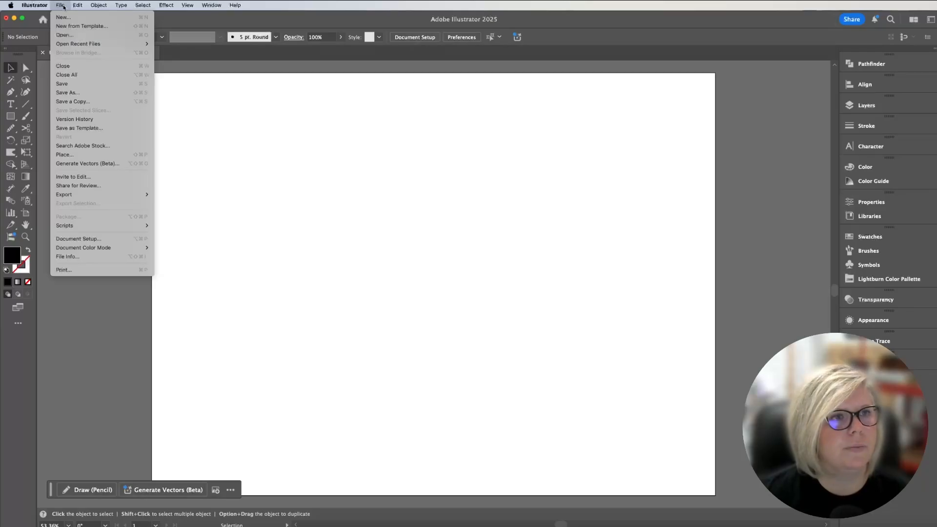
left_click(64, 154)
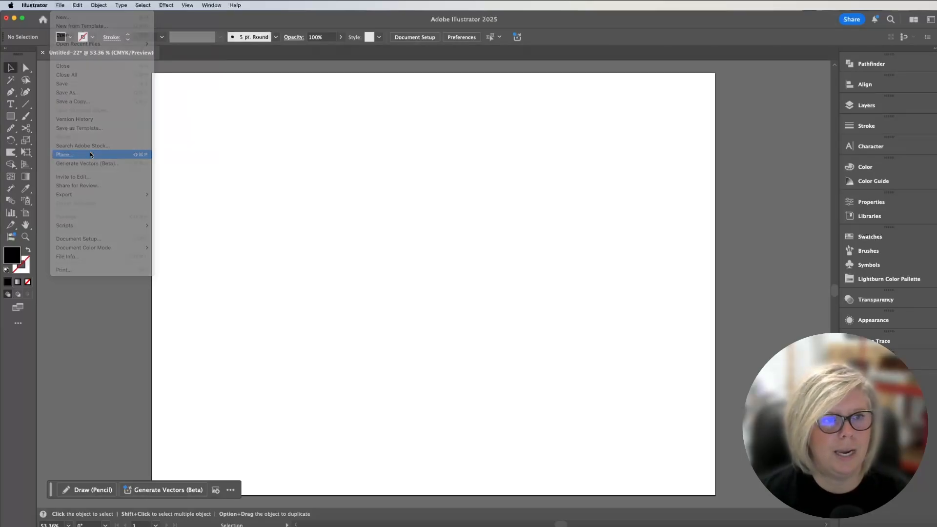
left_click(708, 192)
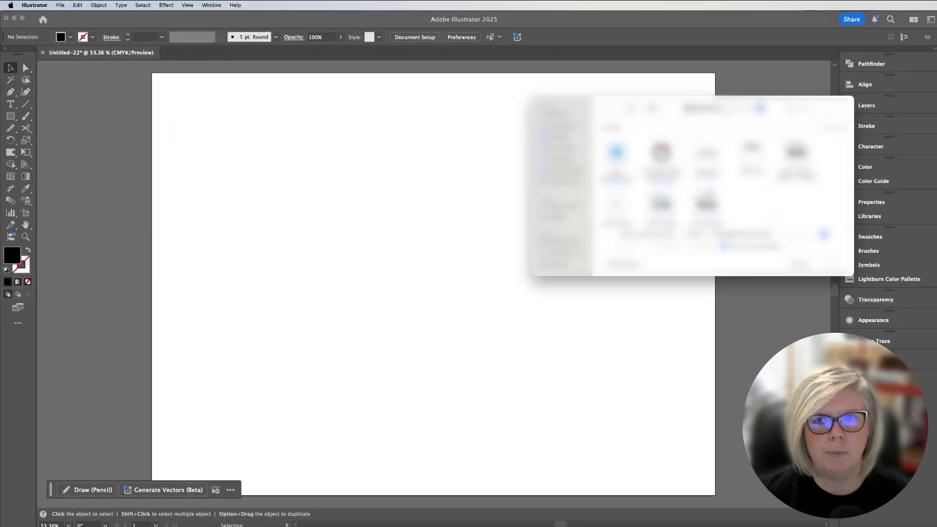
left_click(800, 264)
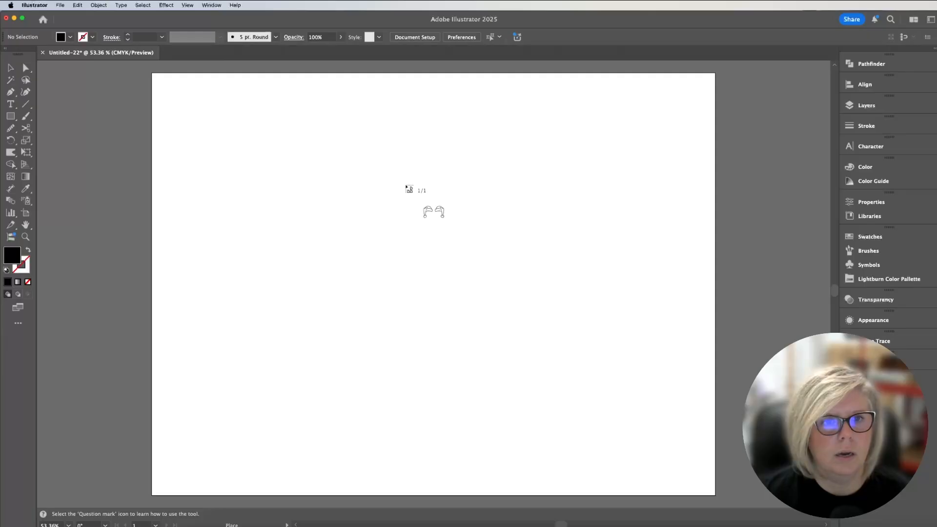
left_click(406, 186)
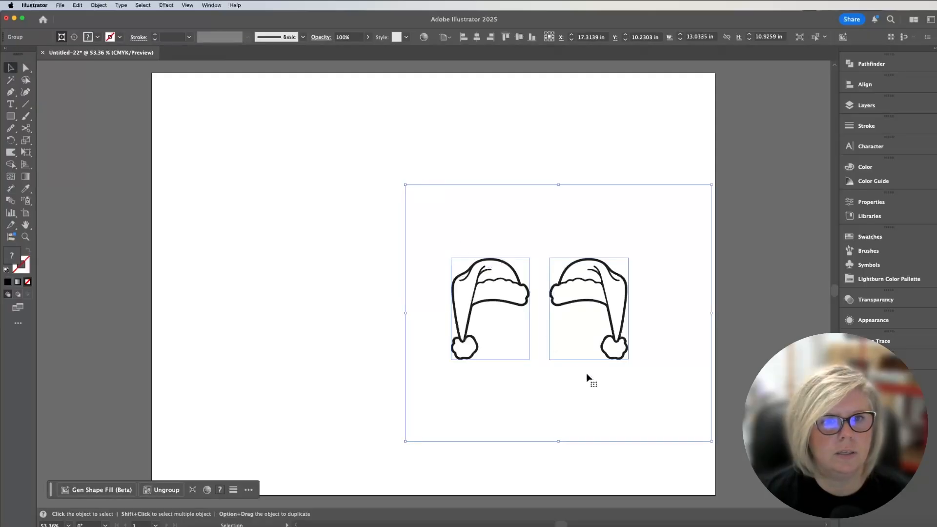
Ungroup the placed artwork in the artboard's upper left and move the mirrored hat down and right, apart from the original hat
left_click_drag(575, 341, 358, 186)
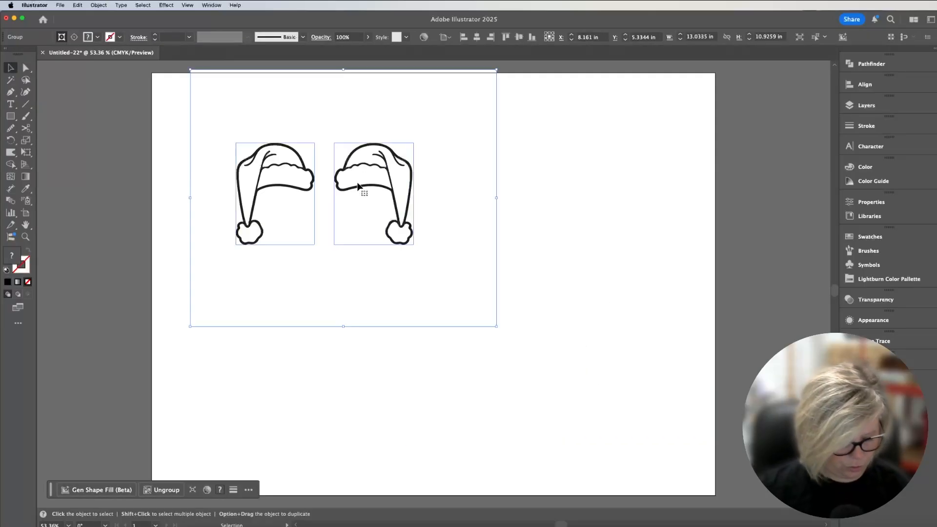
right_click(357, 185)
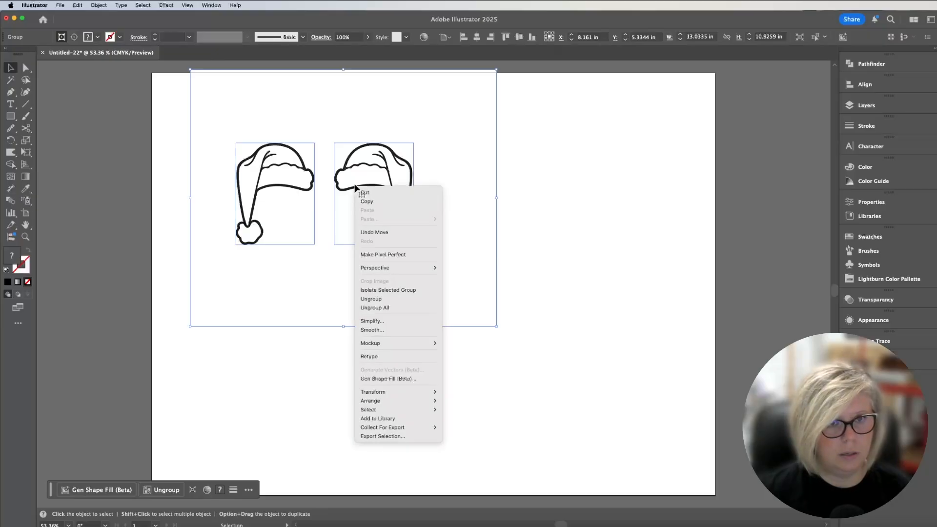
left_click(395, 299)
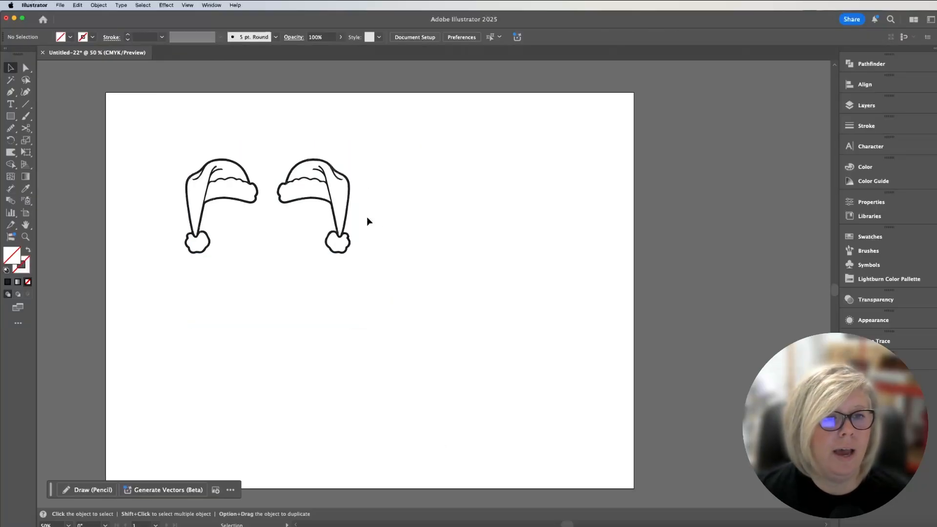
left_click(308, 183)
left_click_drag(309, 182, 416, 287)
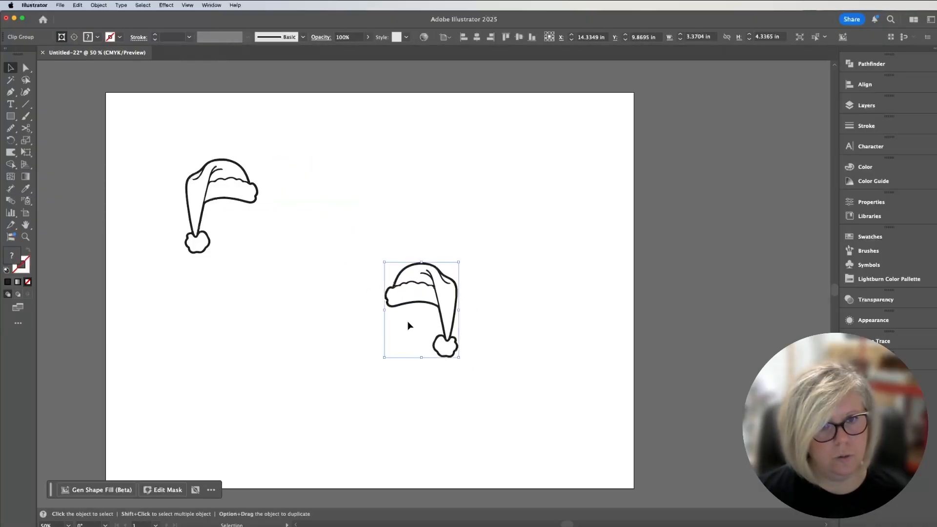
Lock Layer 1 containing the hat artwork and add a new layer for tracing
scroll(408, 326, "up", 3)
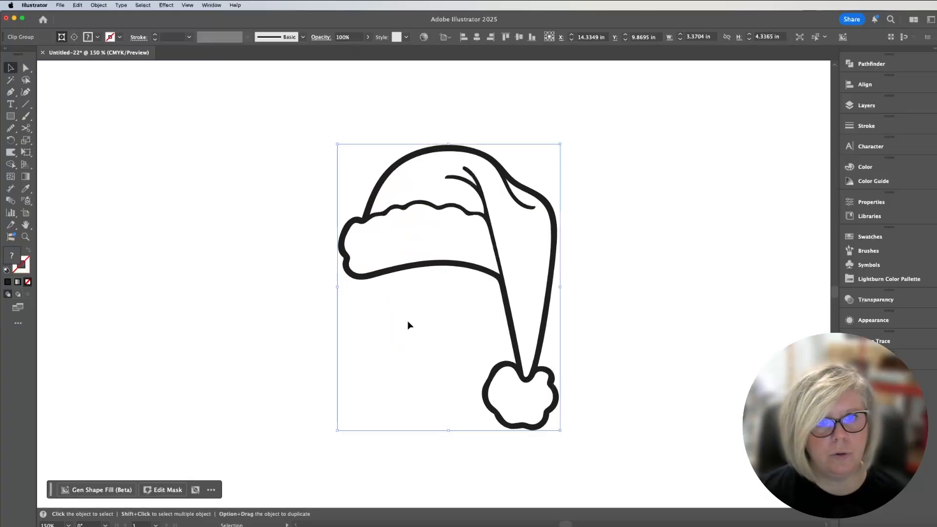
scroll(408, 325, "up", 2)
left_click(653, 293)
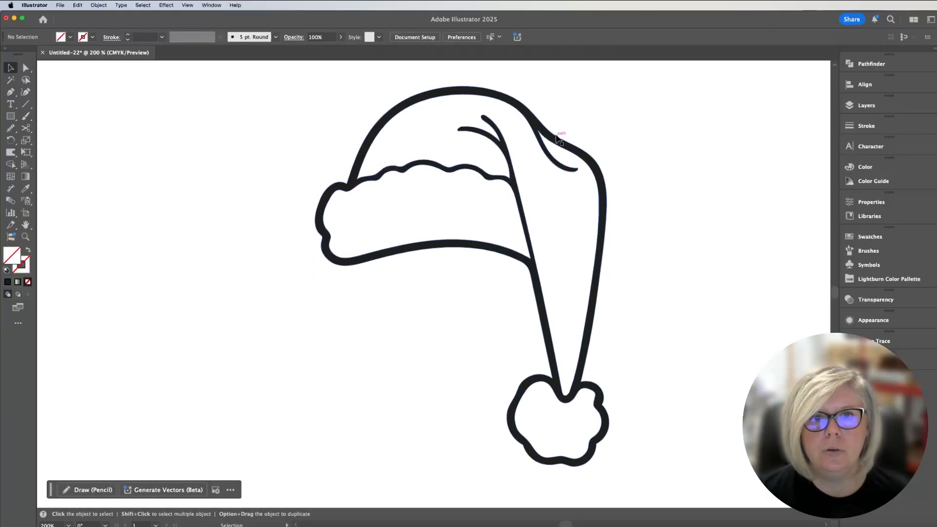
left_click(565, 139)
left_click(860, 105)
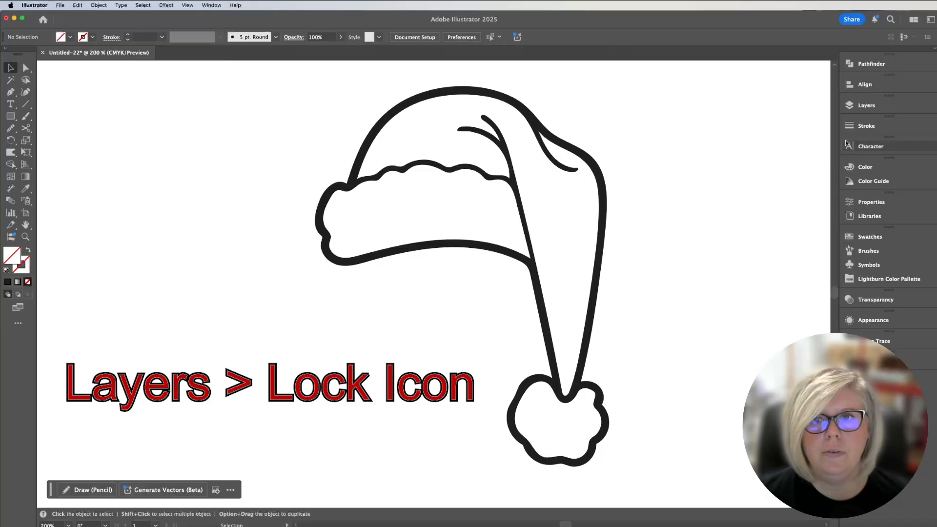
left_click(851, 111)
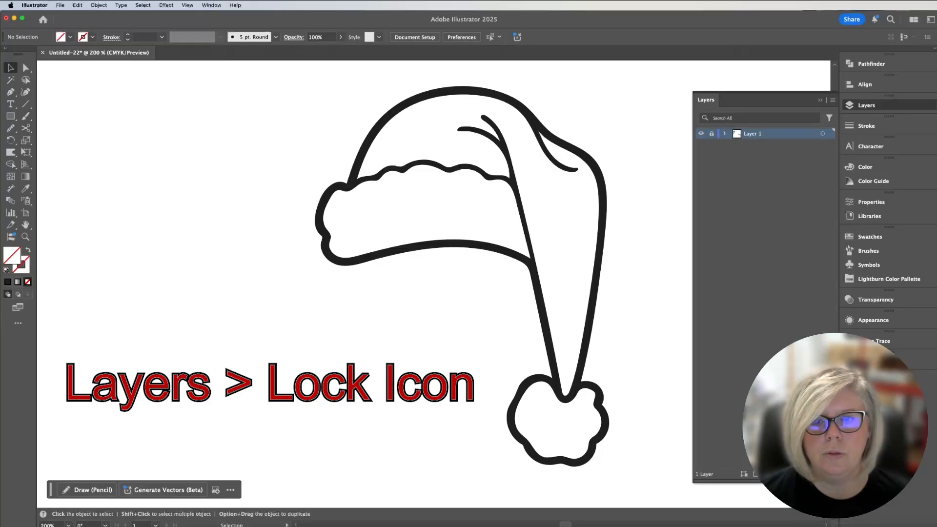
left_click(812, 474)
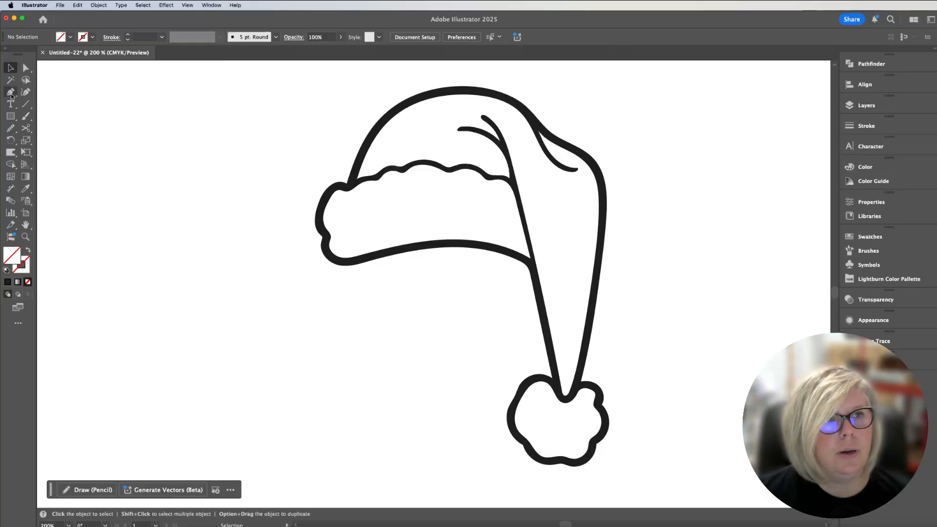
Set up the Pen tool with a 0.25 pt red stroke and no fill
left_click(10, 94)
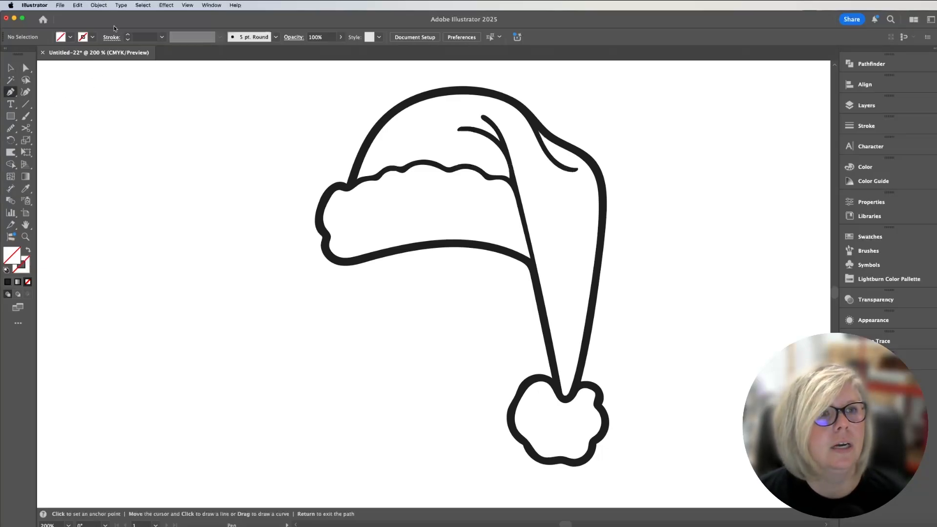
left_click(128, 35)
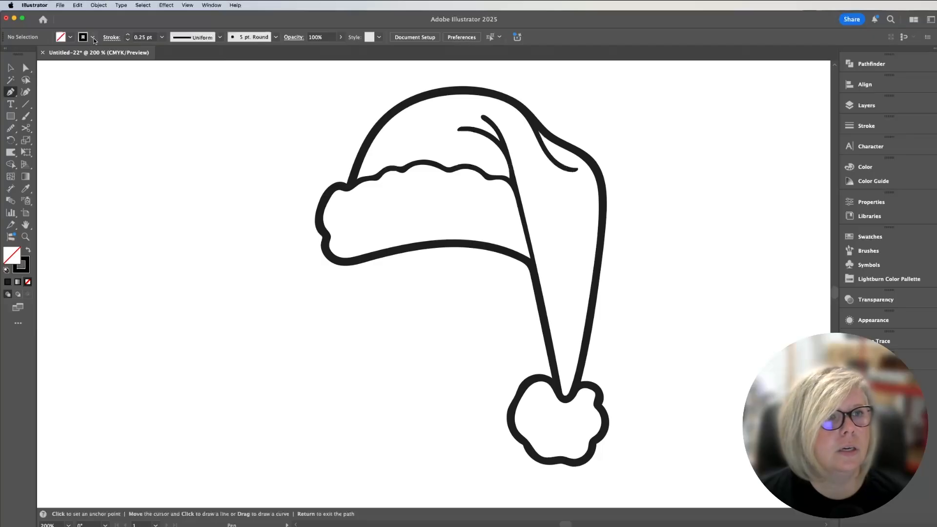
left_click(92, 38)
left_click(35, 75)
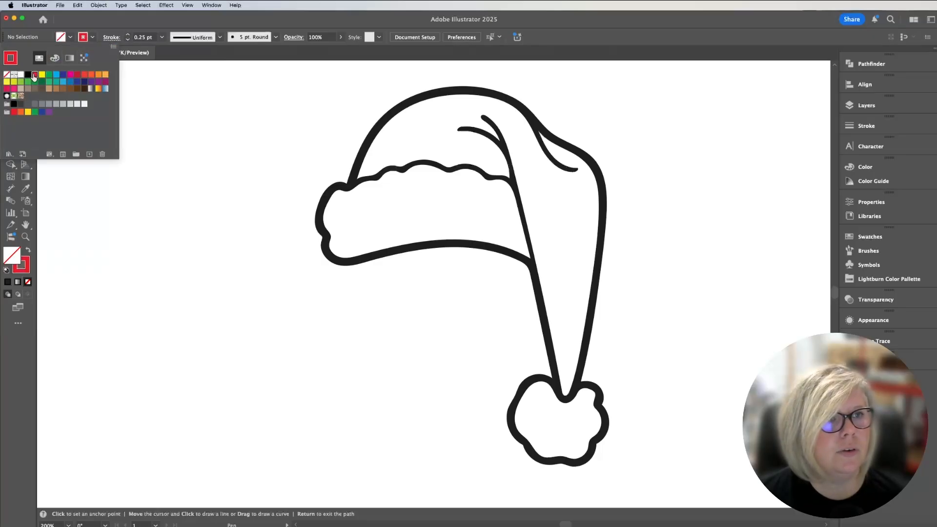
left_click(70, 37)
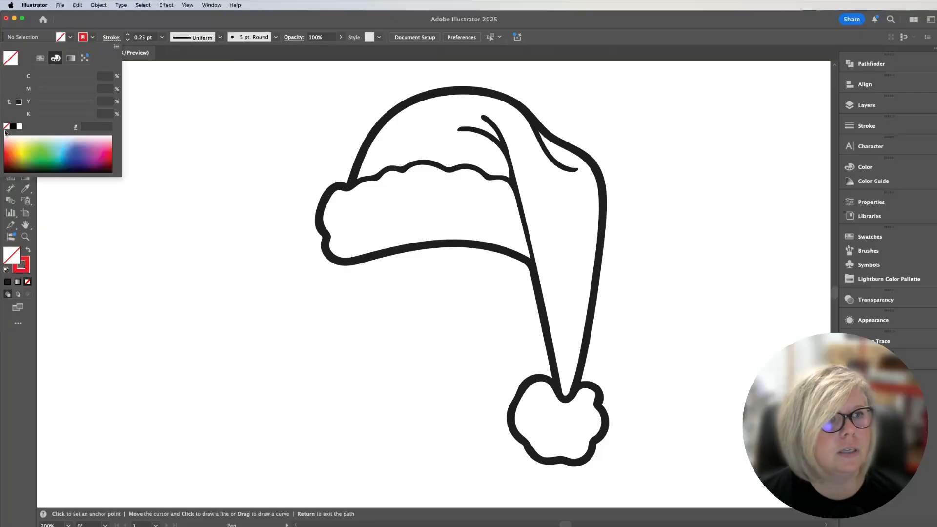
key("Escape")
Trace the mirrored hat with the Pen tool from the brim's upper left over the crown and onto the tail's outer edge
left_click(353, 180)
left_click(364, 146)
left_click(390, 109)
left_click(423, 91)
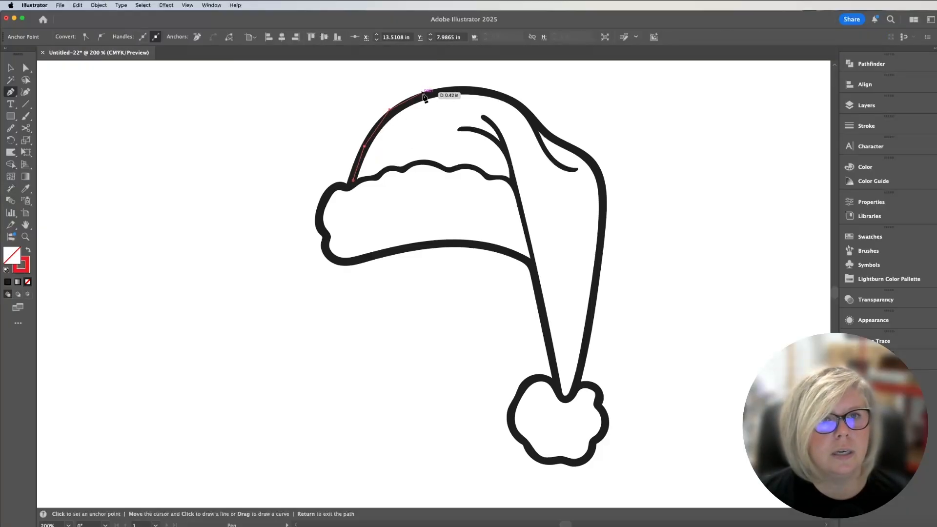
left_click(466, 89)
left_click(502, 95)
left_click(530, 115)
left_click(543, 131)
left_click(582, 154)
left_click(601, 181)
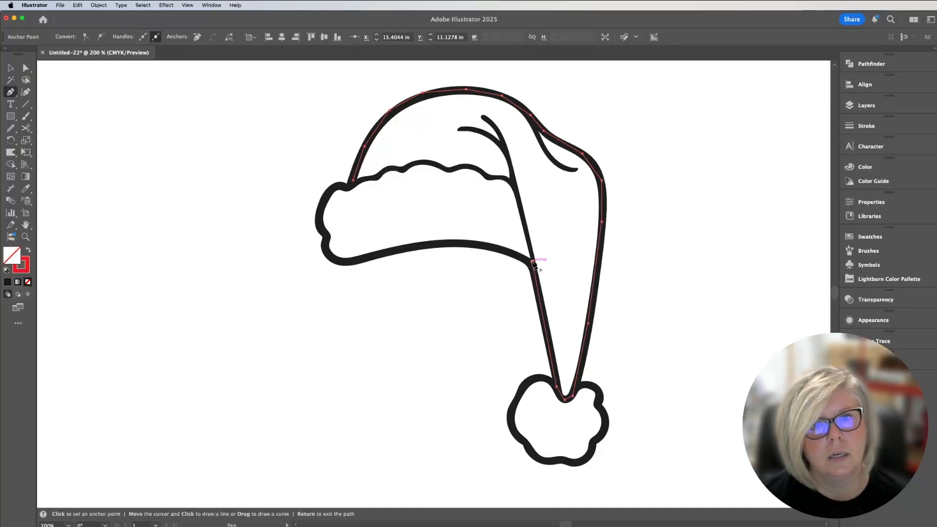
Finish the hat's Pen path up the tail's inner edge, ending at the tip of the upper fold line inside the crown
left_click(532, 262)
left_click(514, 186)
left_click(505, 143)
left_click(483, 117)
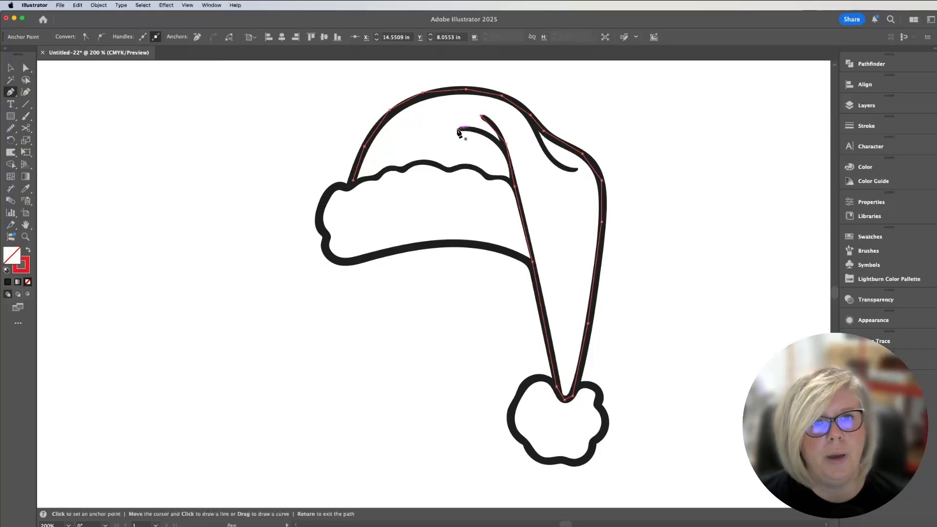
Trace the lower fold line inside the crown as a separate open Pen path, ending slightly past the tail's inner edge
left_click_drag(459, 129, 479, 132)
left_click(483, 135)
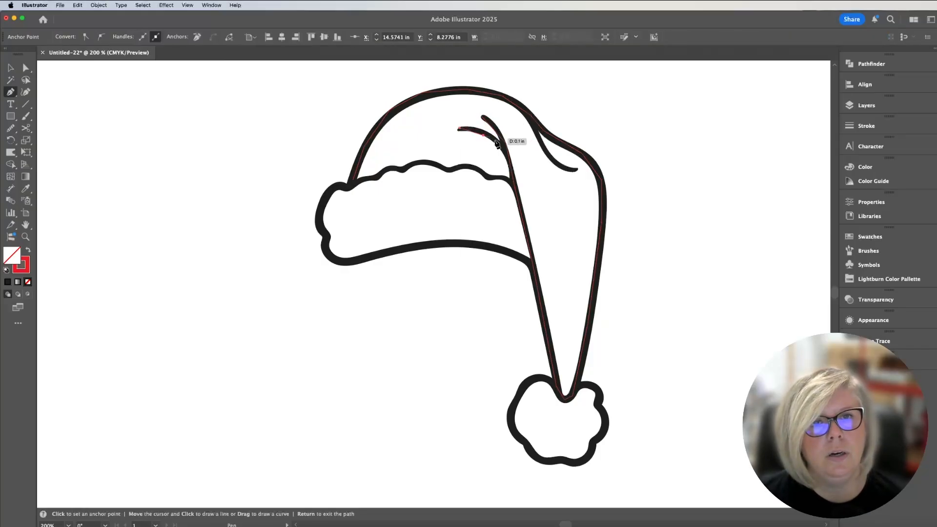
left_click(503, 150)
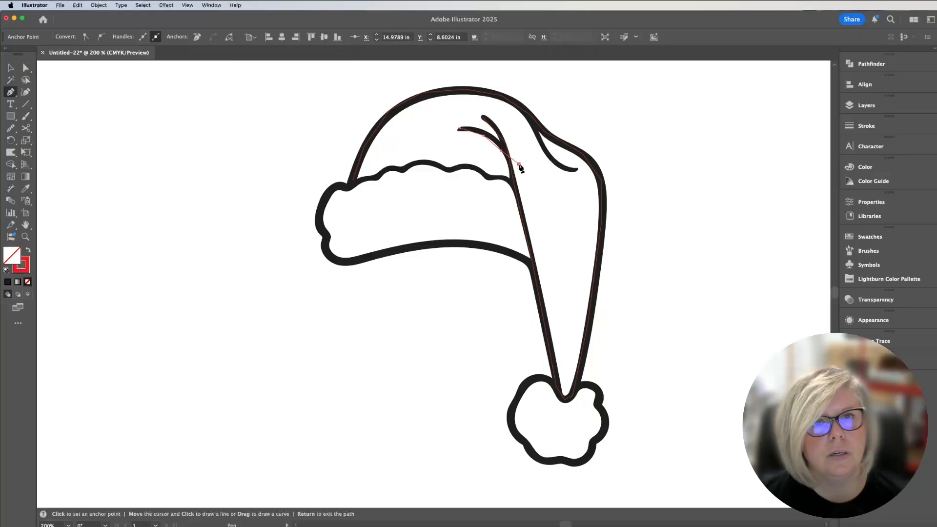
key("Return")
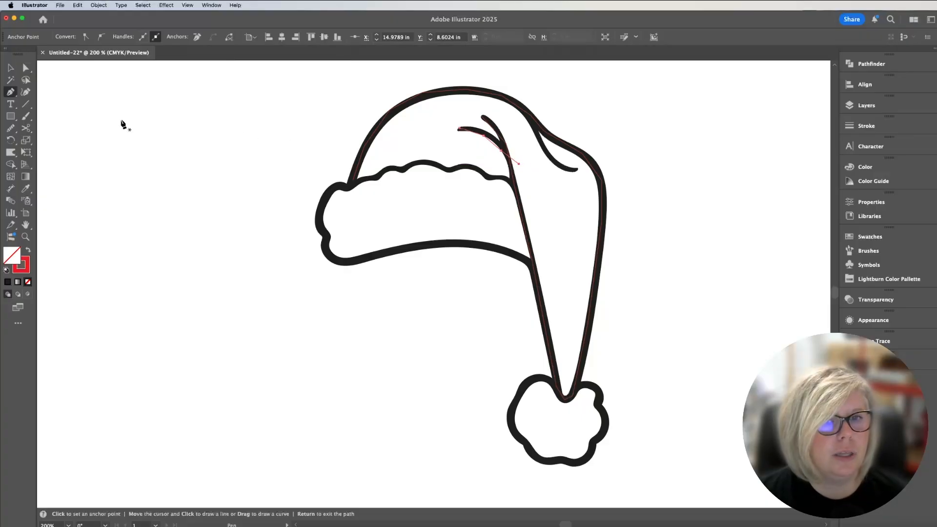
key("v")
Trace the brim's scalloped upper edge with the Curvature tool, from its upper left notch to just past the tail's inner edge
left_click(26, 93)
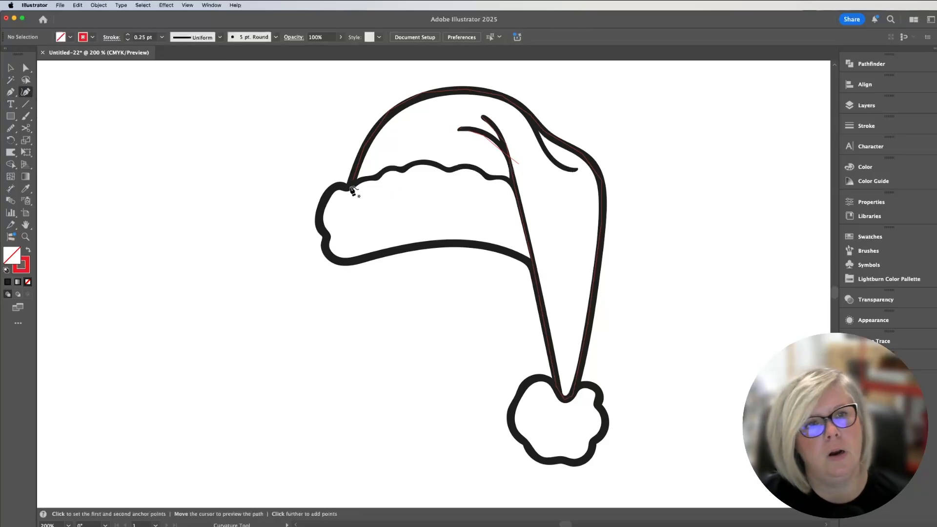
left_click(346, 187)
left_click(361, 179)
left_click(376, 178)
left_click(385, 168)
left_click(402, 170)
left_click(419, 161)
left_click(447, 170)
left_click(471, 167)
left_click(487, 177)
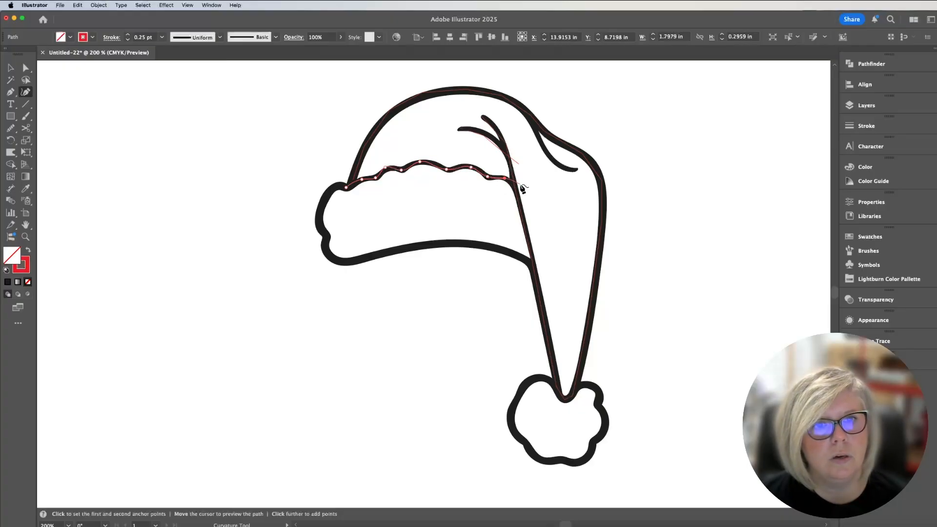
left_click(520, 185)
Continue the brim path around its right end, along the lower edge and up the bumpy left end, closing it at the start point
left_click(537, 261)
left_click(523, 258)
left_click(486, 246)
left_click(442, 244)
left_click(406, 248)
left_click(372, 257)
left_click(344, 262)
left_click(325, 252)
left_click(328, 236)
left_click(319, 223)
left_click(326, 197)
left_click(336, 185)
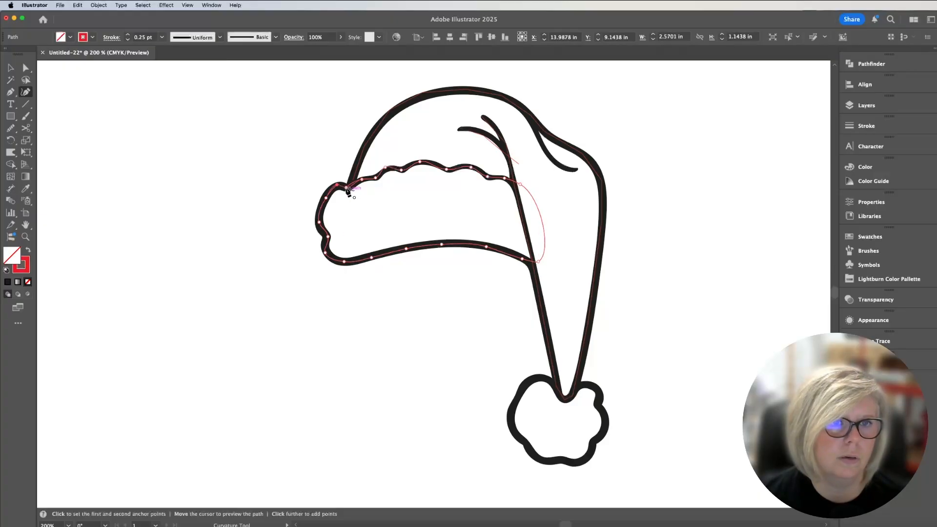
left_click(347, 188)
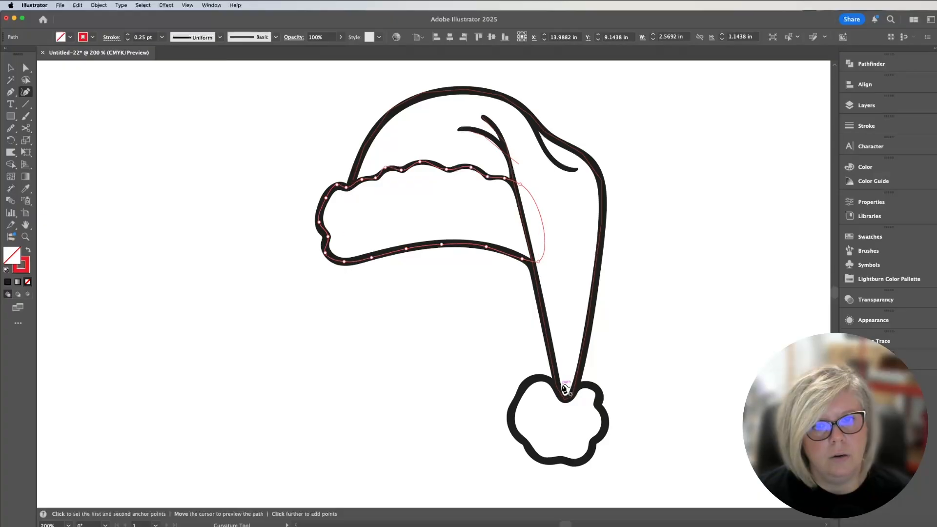
Trace the pom-pom as a closed Curvature tool path, running counterclockwise around its bumps and straight across the tail tip
left_click(561, 384)
left_click(538, 377)
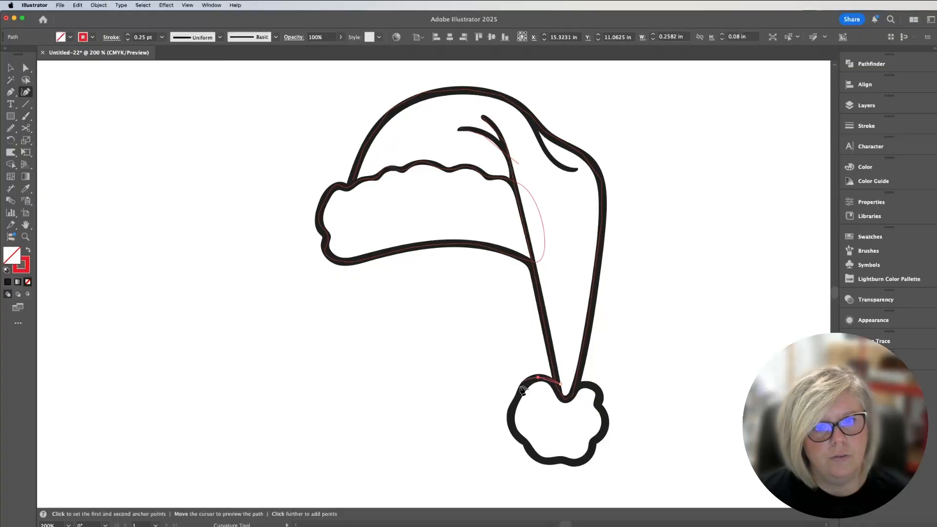
left_click(520, 389)
left_click(512, 407)
left_click(511, 426)
left_click(526, 442)
left_click(538, 459)
left_click(560, 460)
left_click(592, 442)
left_click(605, 427)
left_click(596, 406)
left_click(594, 386)
left_click(580, 384)
left_click(561, 384)
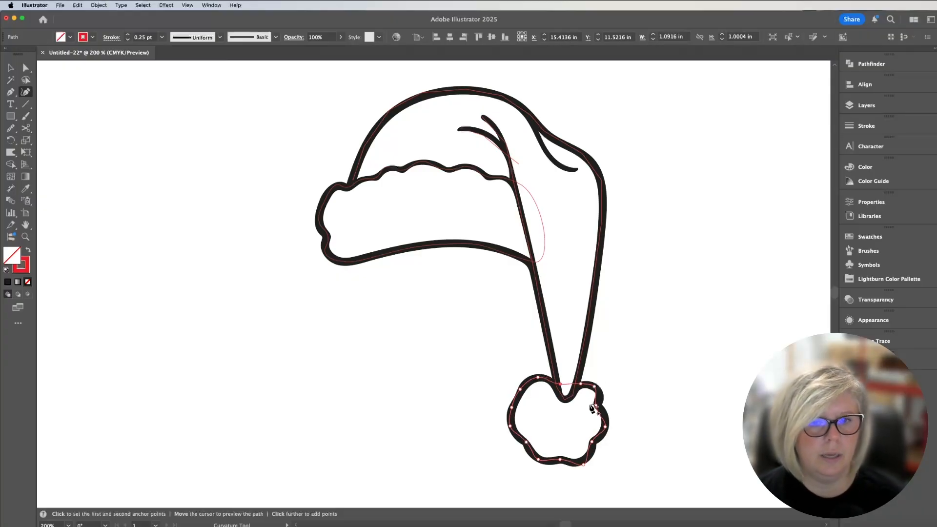
Move the crown path's lower left end anchor down and slightly left so that it overlaps the brim outline
left_click(10, 70)
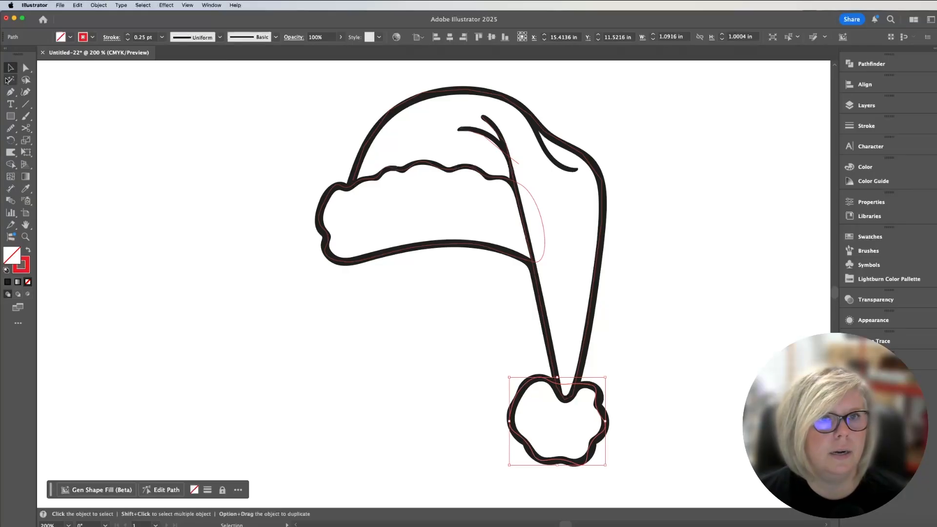
left_click(354, 182)
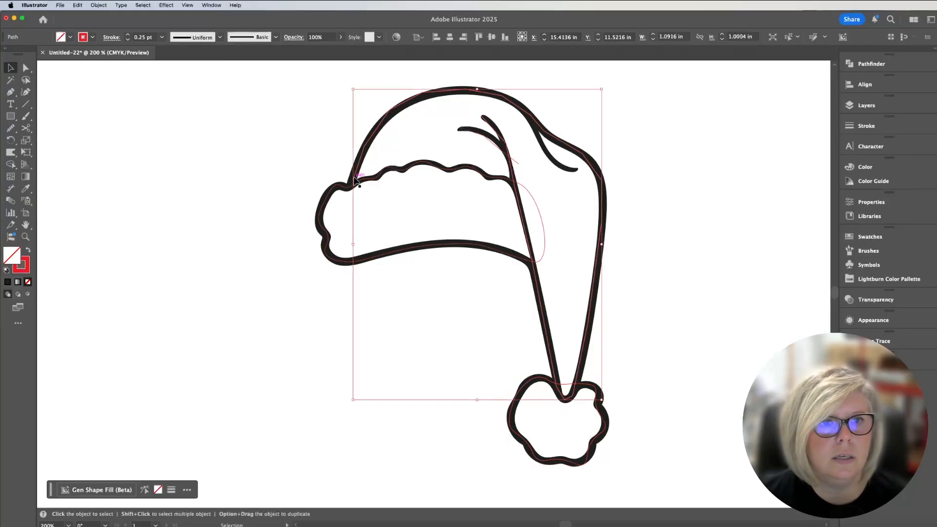
left_click(26, 68)
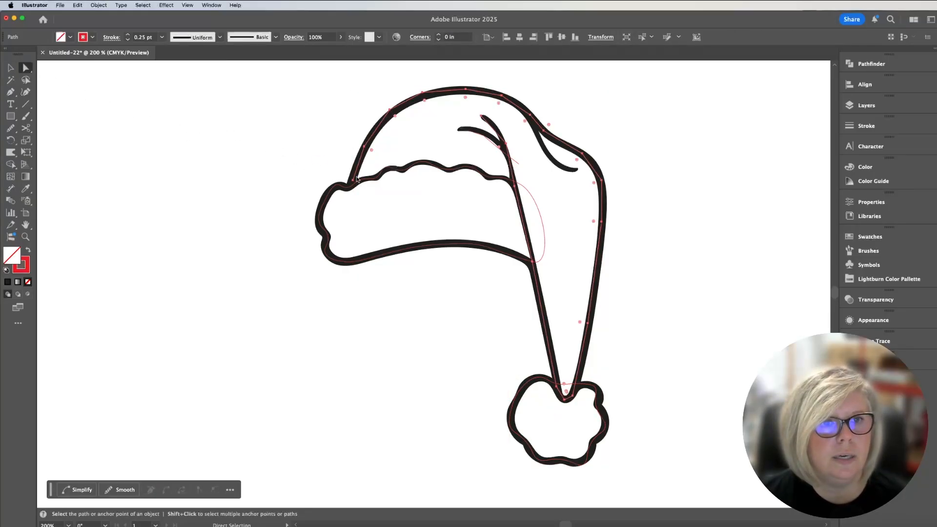
left_click(354, 182)
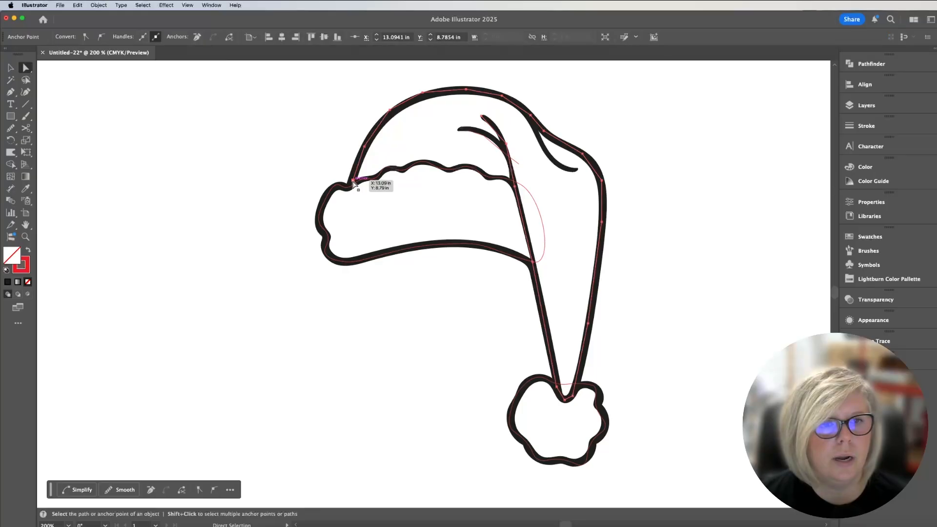
left_click_drag(354, 182, 350, 195)
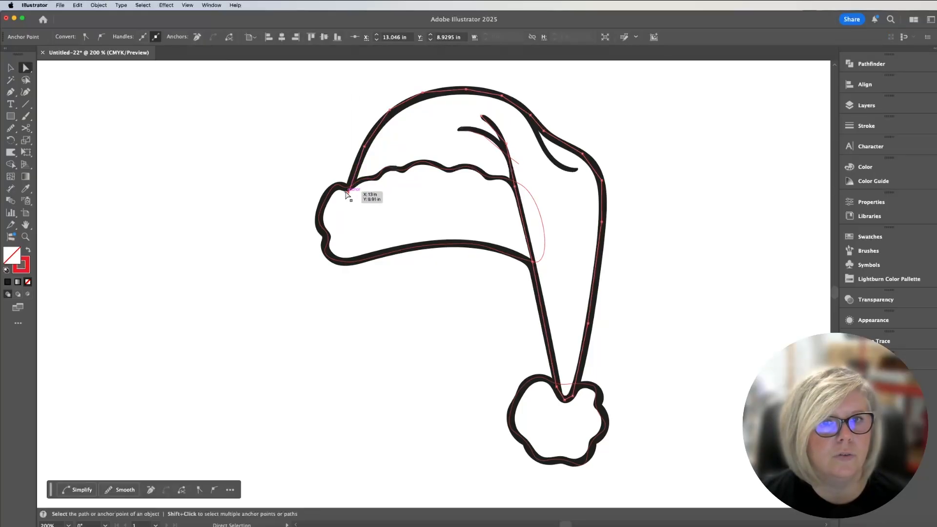
Hide Layer 1 with the original hat artwork and deselect the traced paths
key("v")
left_click(848, 105)
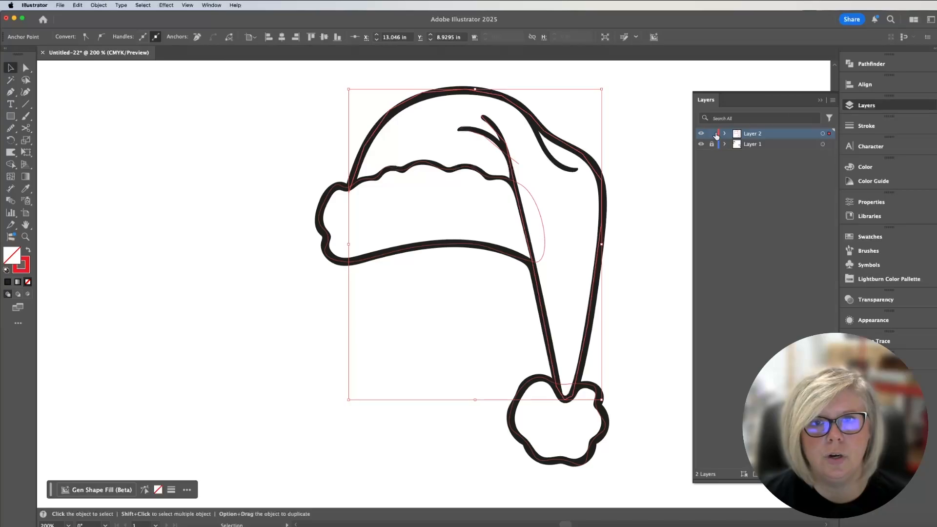
left_click(699, 144)
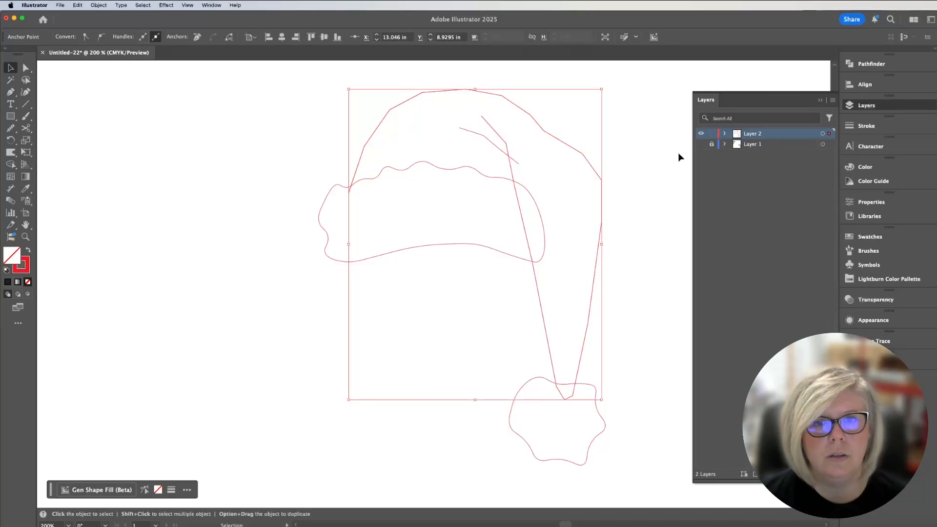
left_click(681, 156)
left_click(820, 102)
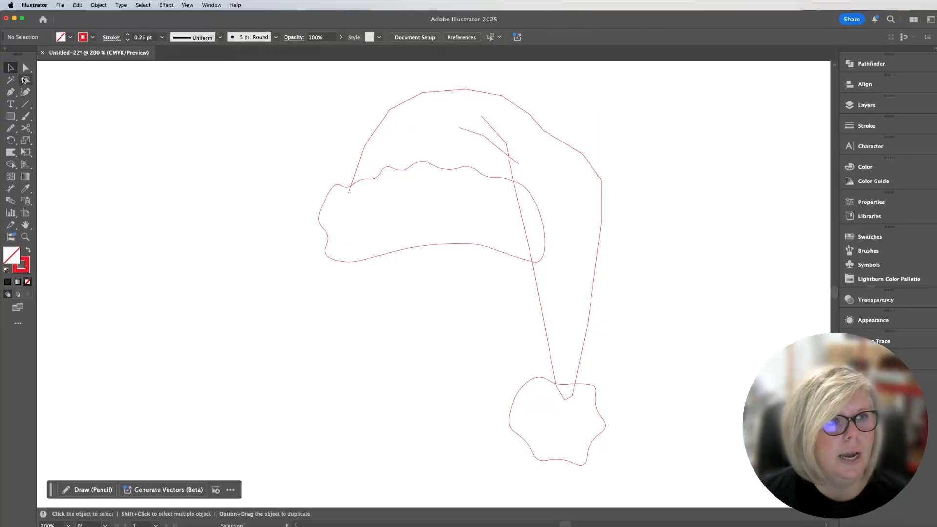
Smooth the crown and tail path with the Smooth tool so its angular segments become flowing curves
left_click(399, 106)
left_click(25, 68)
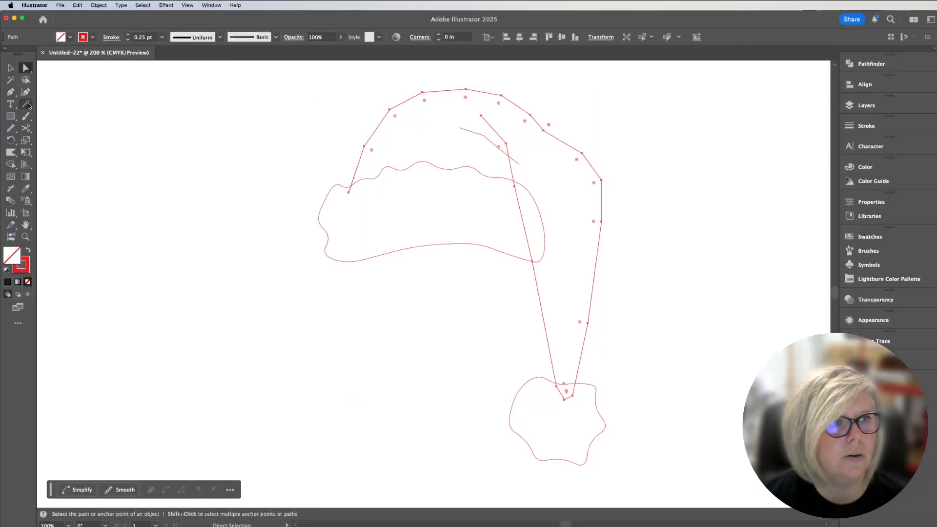
left_click(10, 67)
left_click(26, 69)
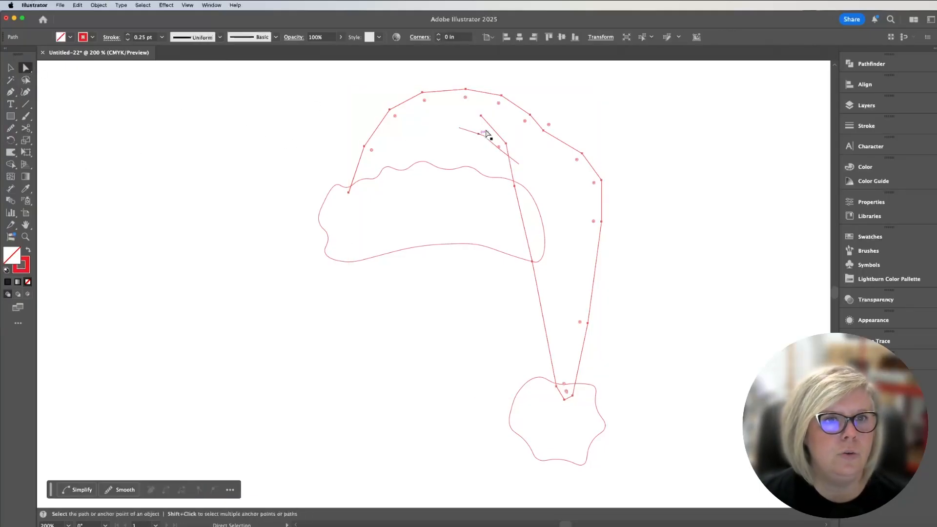
left_click(11, 129)
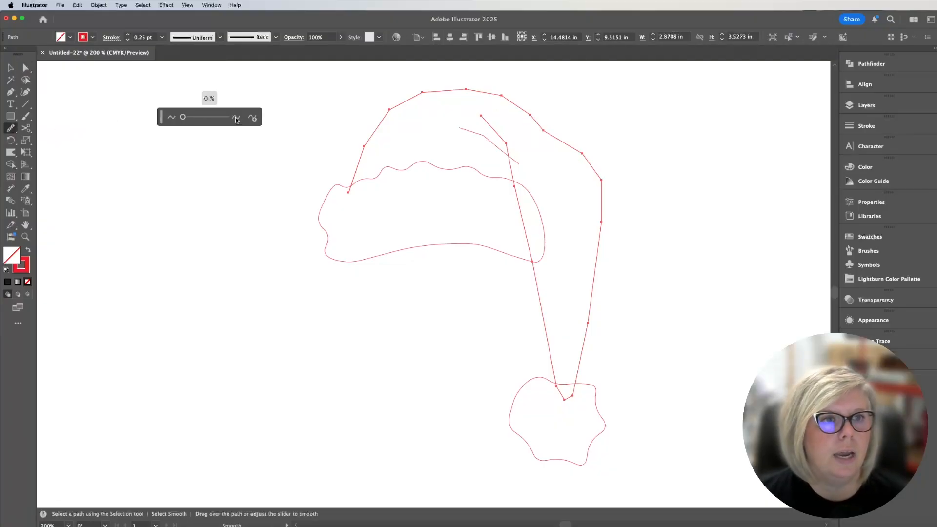
left_click_drag(183, 117, 203, 118)
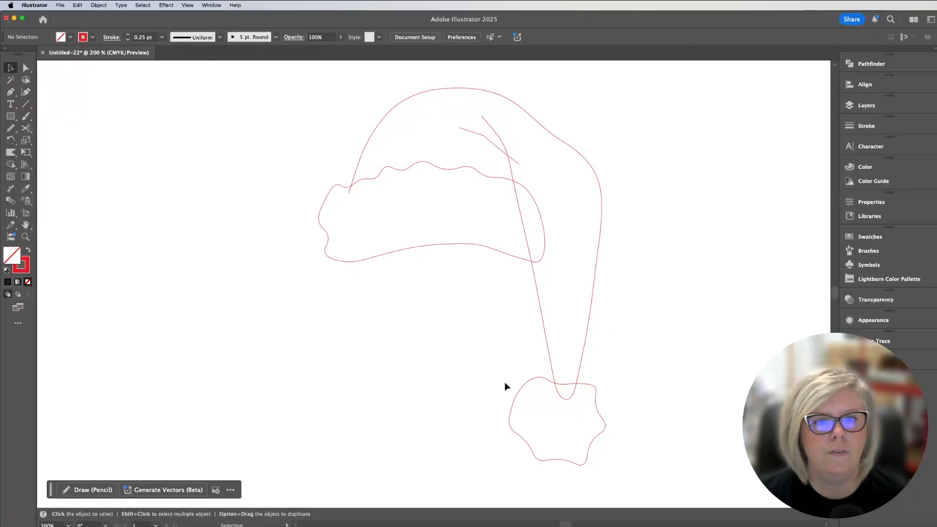
Isolate the pom-pom outline, smooth it by 23%, and leave isolation mode
double_click(533, 384)
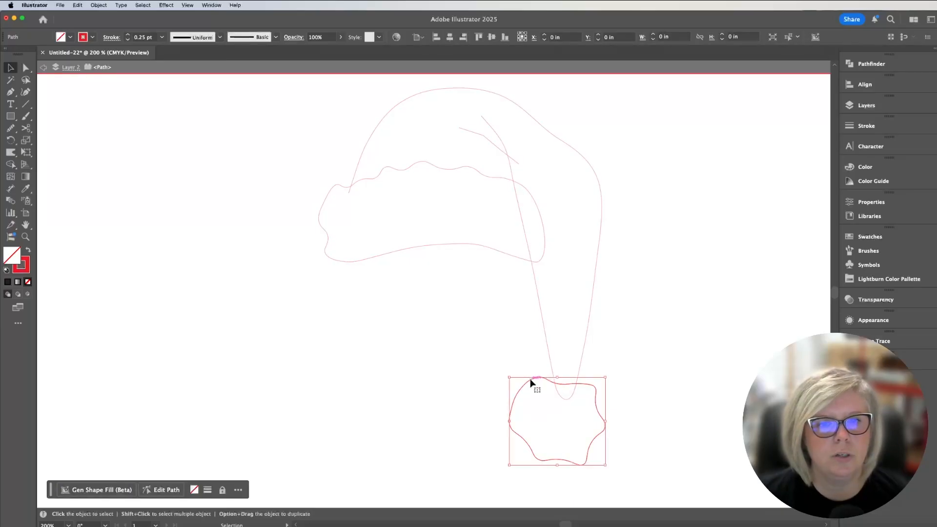
left_click(11, 128)
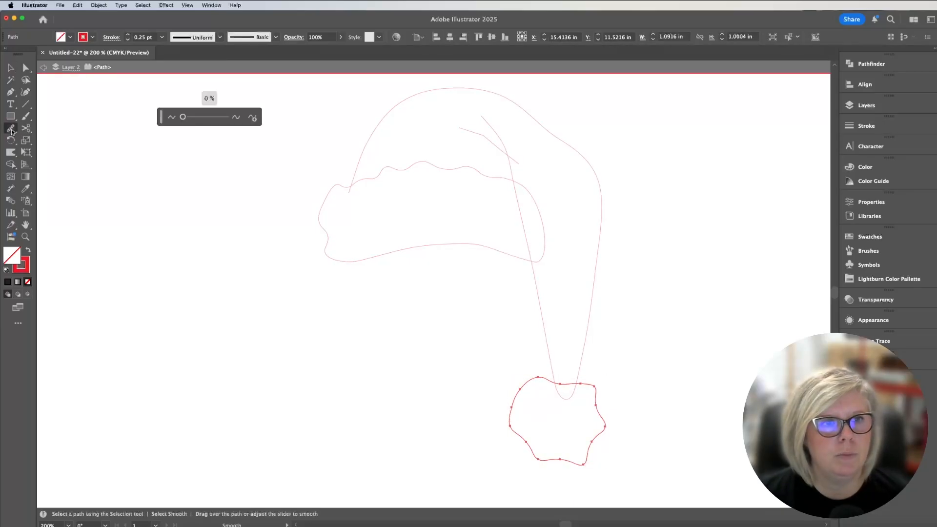
left_click(197, 119)
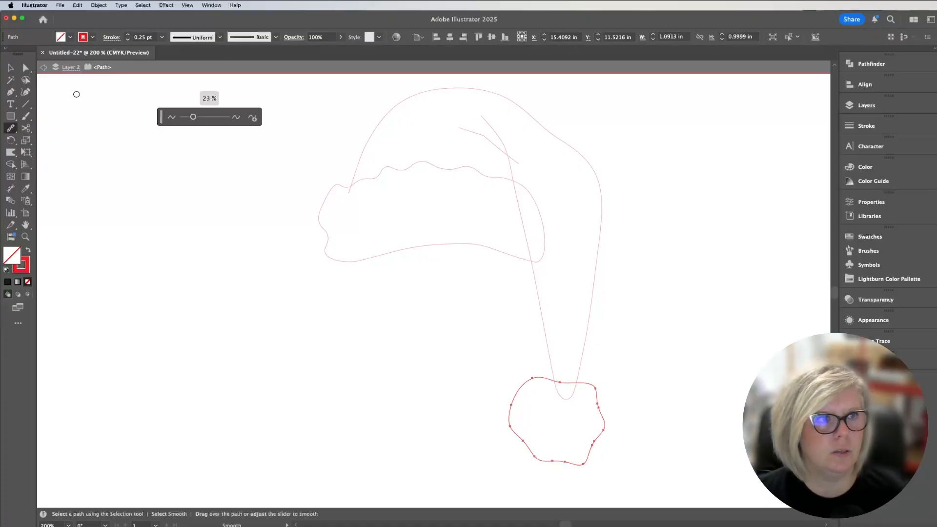
left_click(10, 67)
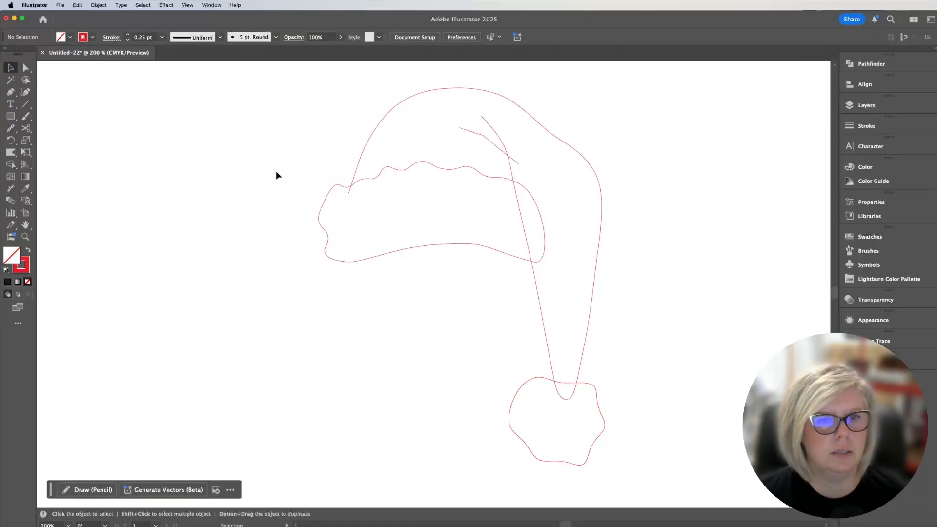
Smooth the brim outline slightly in isolation mode, then narrow it from its right side to reduce the overlap with the tail
double_click(328, 195)
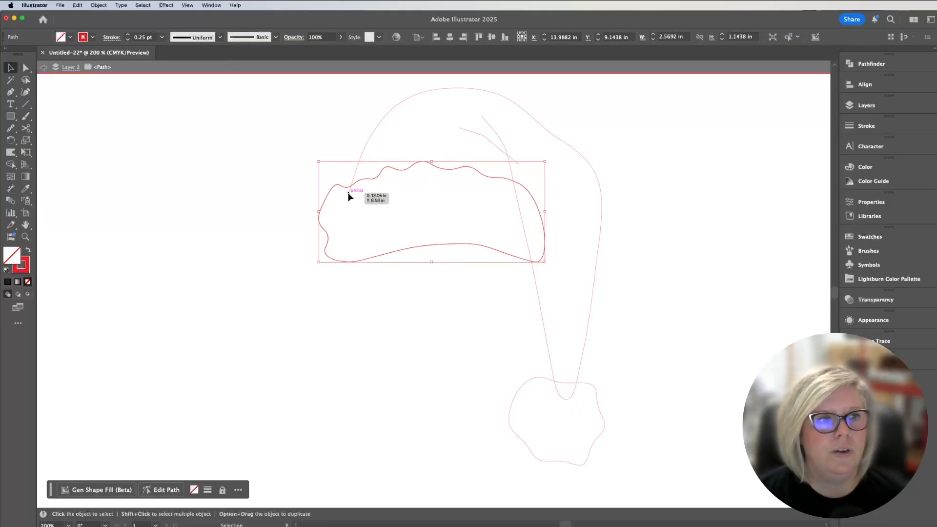
left_click(11, 129)
left_click_drag(188, 120, 191, 120)
key("v")
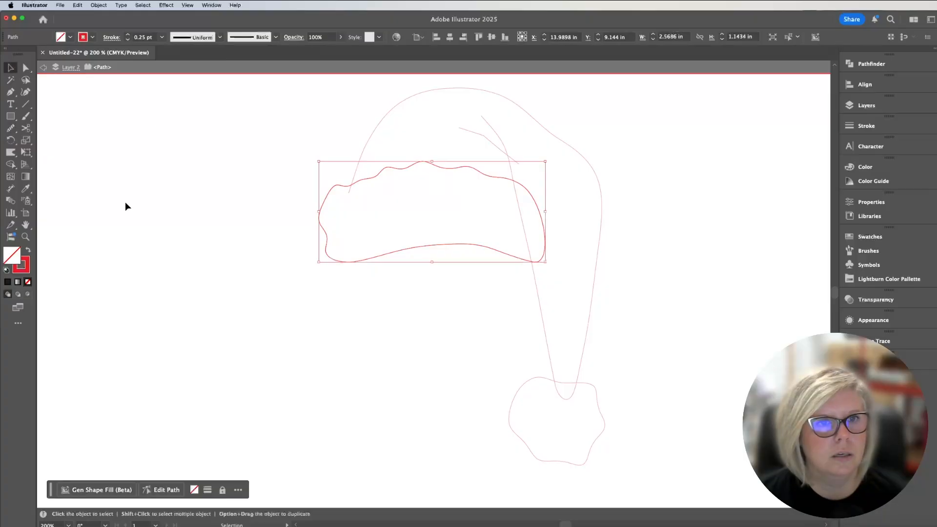
double_click(126, 205)
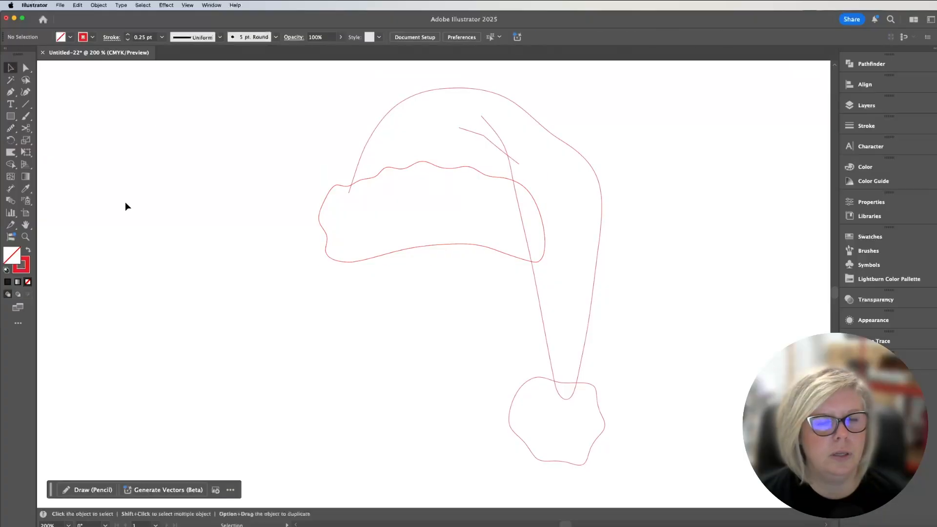
left_click(543, 222)
left_click_drag(544, 211, 534, 211)
Smooth the short fold line inside the crown with the Smooth tool
left_click(503, 150)
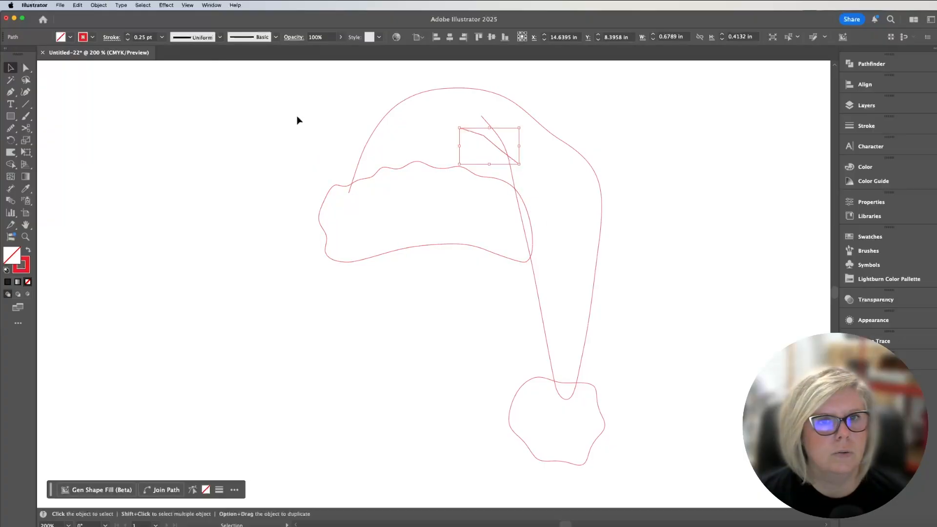
left_click(10, 128)
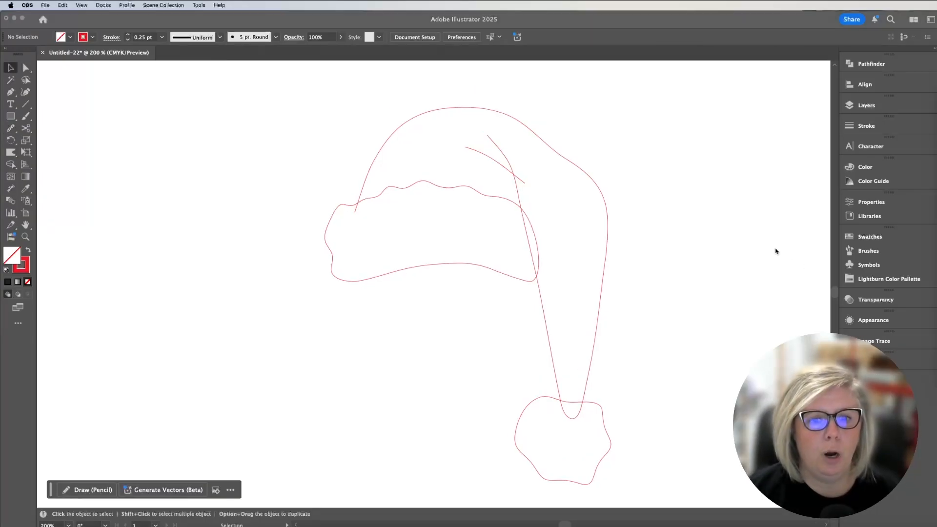
Select all the traced hat paths and merge the crown and tail region with the tail tip inside the pom-pom using Shape Builder
left_click(282, 81)
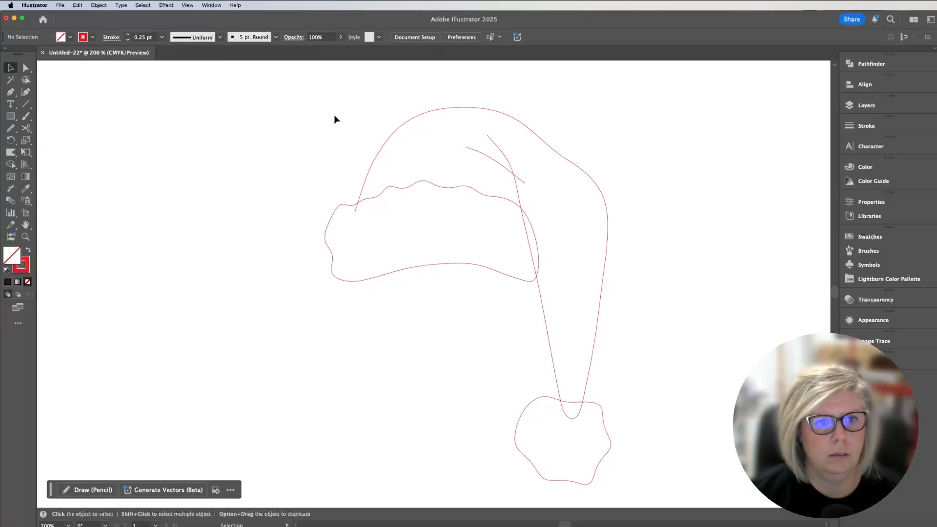
mouse_move(328, 108)
left_mouse_down()
mouse_move(654, 502)
mouse_move(616, 489)
left_mouse_up()
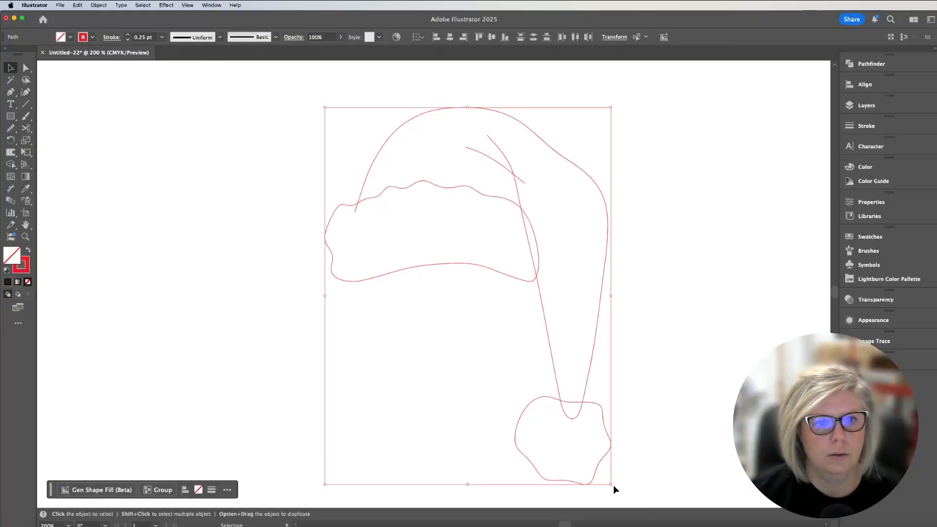
left_click(13, 168)
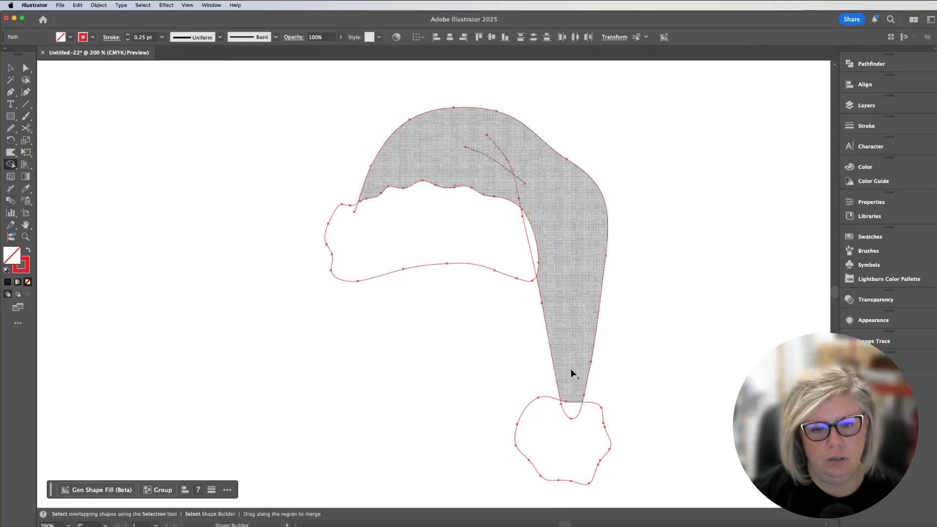
left_click_drag(571, 370, 572, 409)
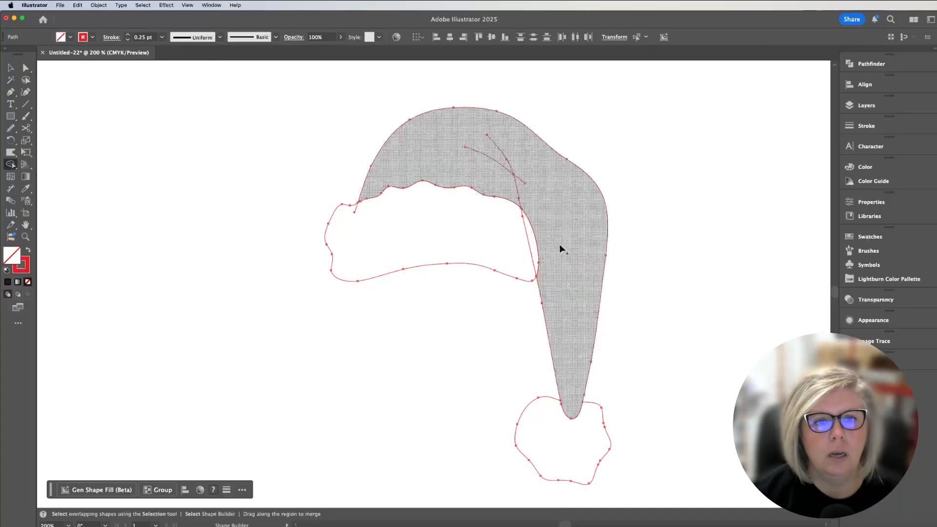
Merge the brim's overlap sliver into the tail and remove the stray line ends at the fold and the brim's upper left with Shape Builder
left_click(543, 236)
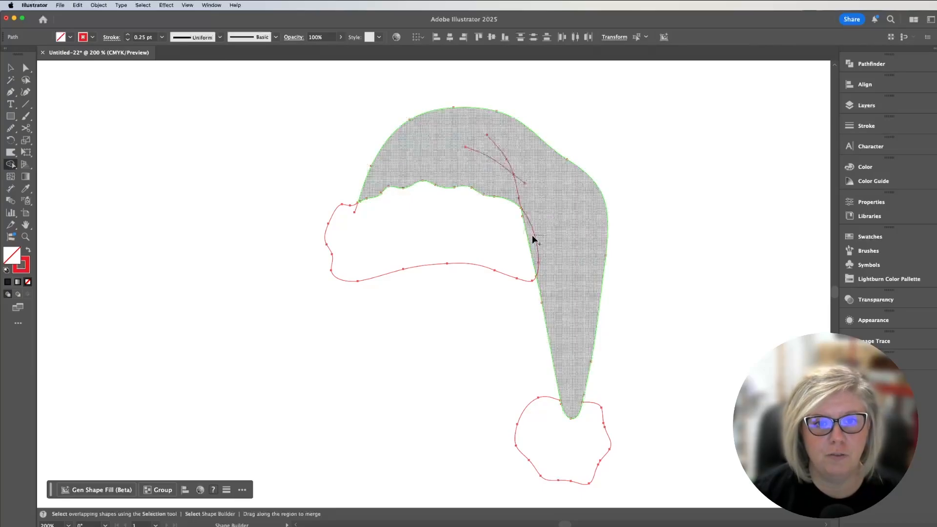
left_click(532, 239)
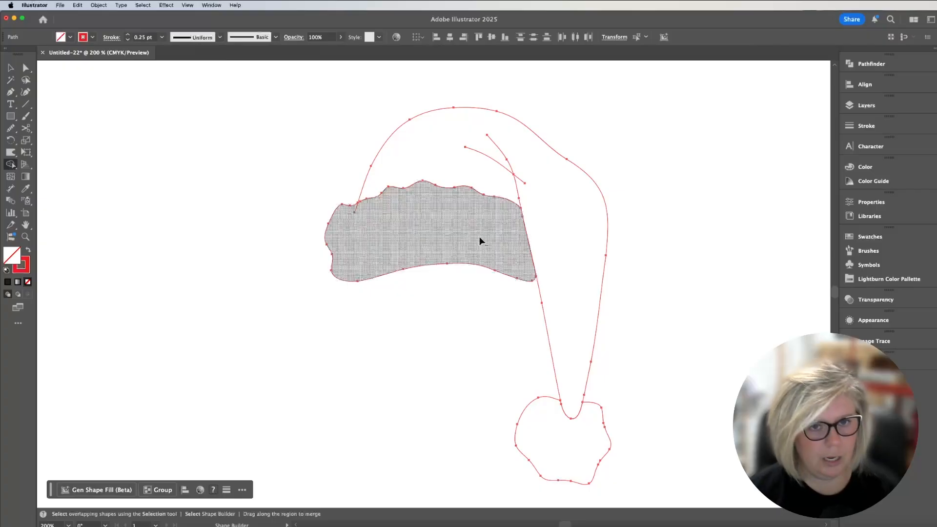
left_click(521, 180, "alt")
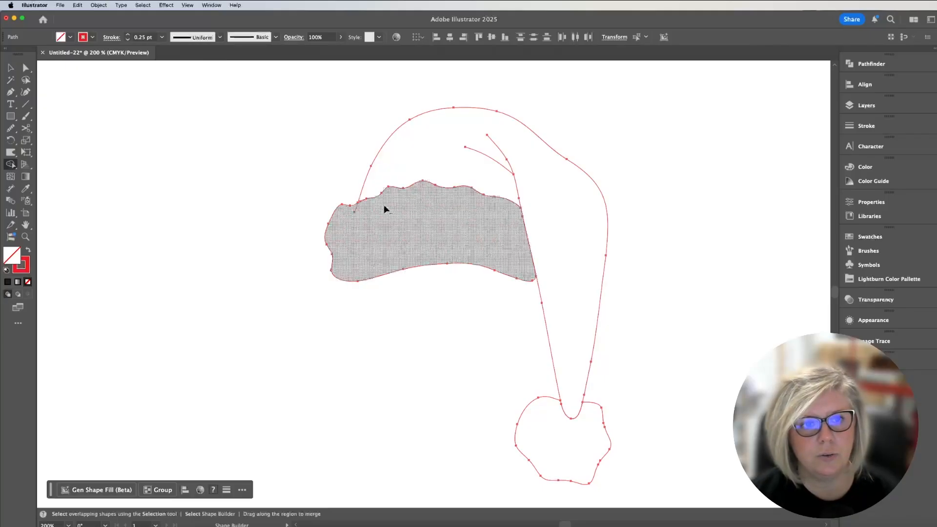
left_click(356, 208, "alt")
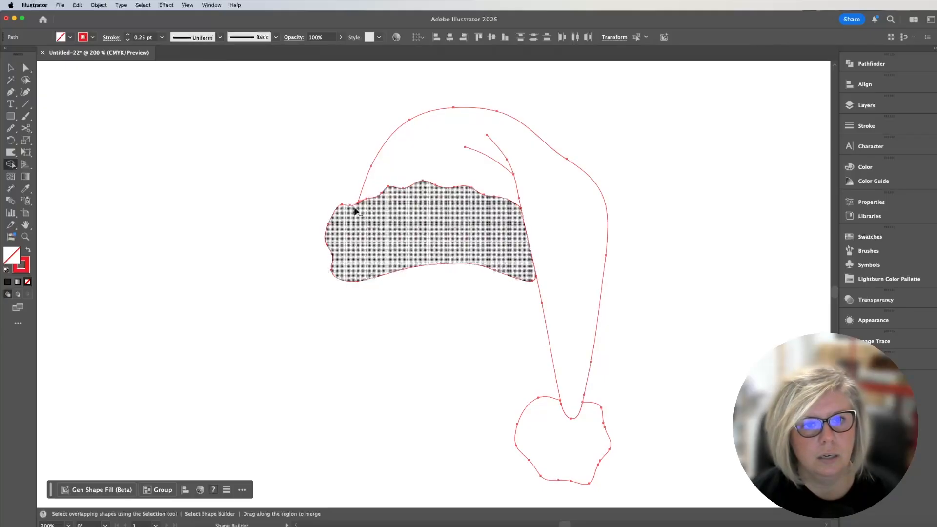
Move the brim and pom-pom away from the hat to check they are separate shapes, and undo both moves
left_click(12, 68)
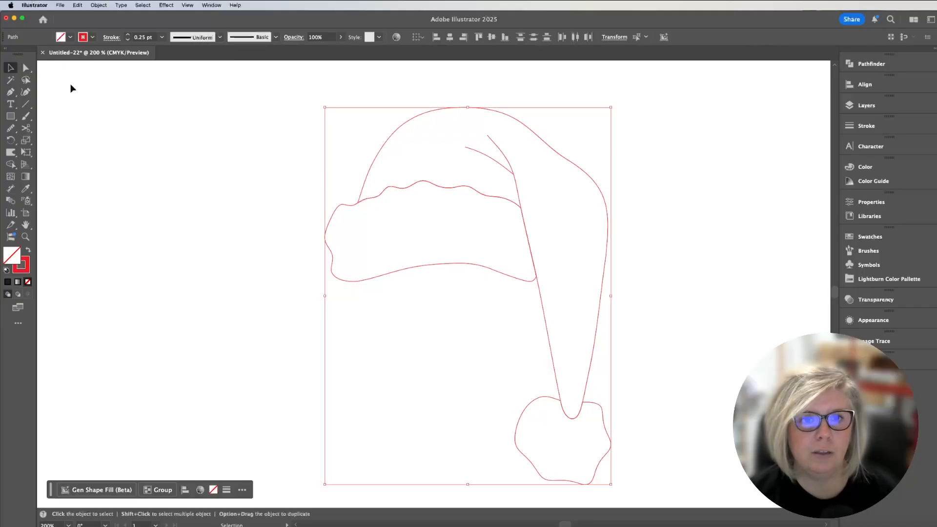
left_click(390, 286)
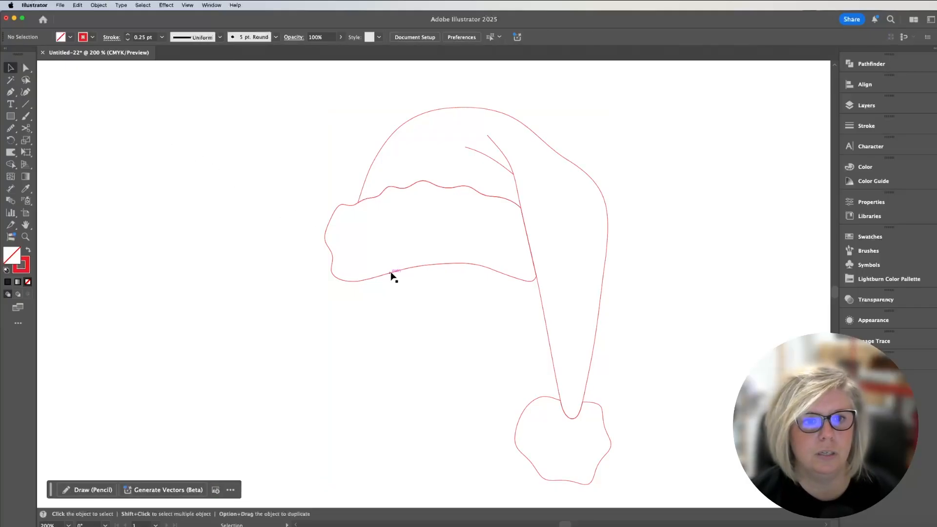
left_click(391, 274)
left_click_drag(382, 279, 333, 305)
left_click_drag(551, 401, 508, 413)
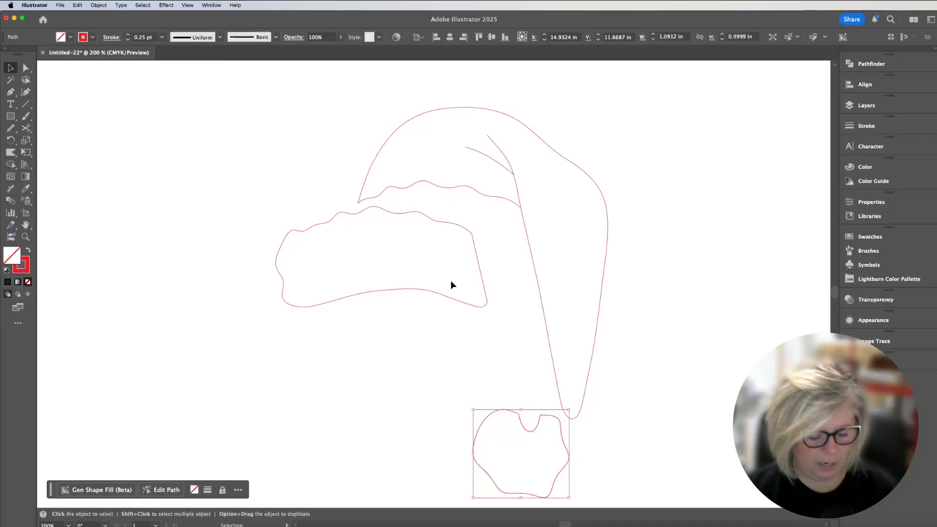
key("super+z")
key("super+z")
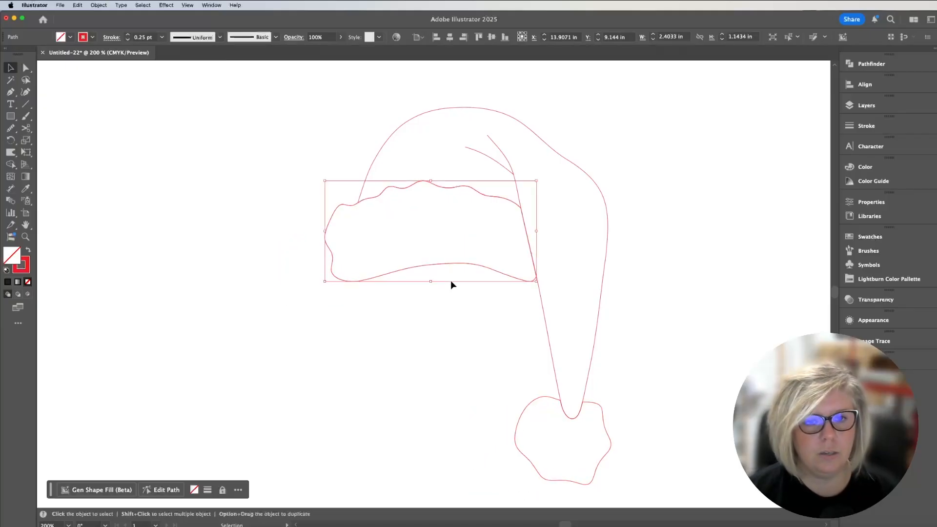
Deselect the hat and set the stroke colour for new objects to black
scroll(450, 282, "down", 3)
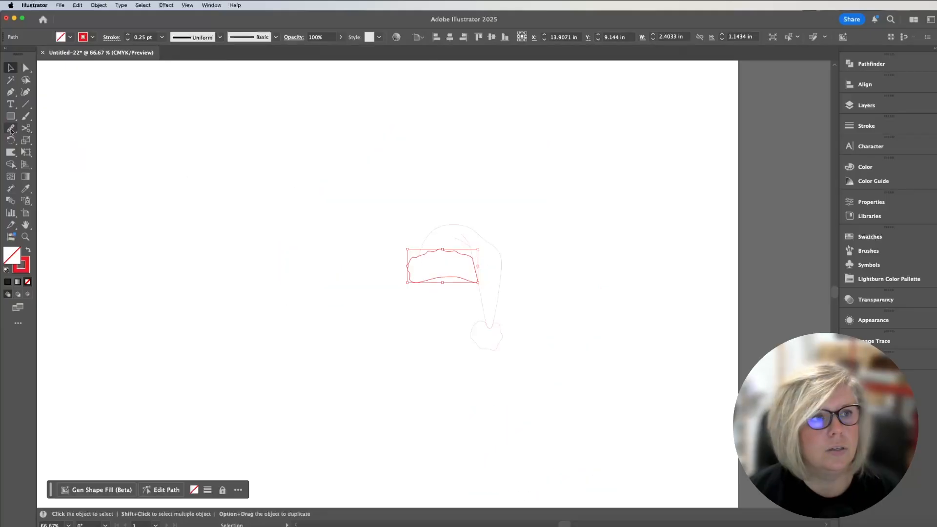
left_click(313, 218)
key("t")
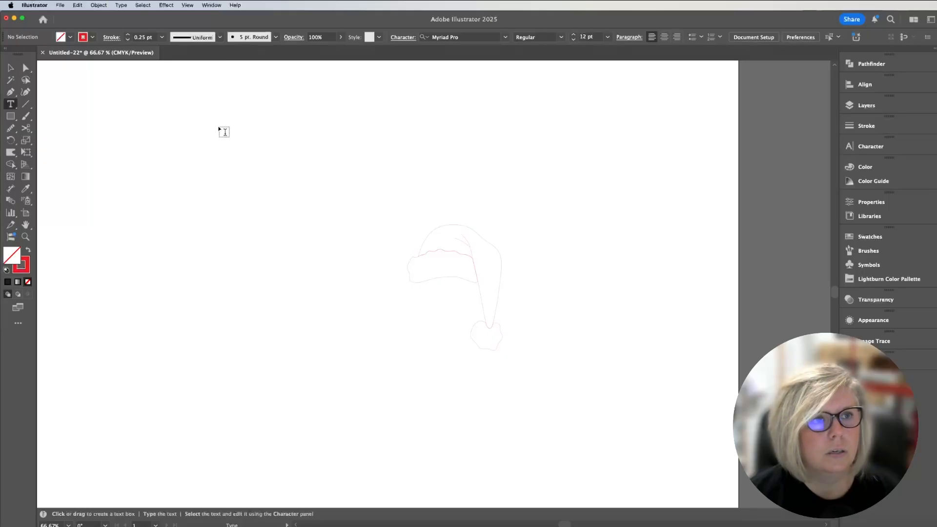
left_click(93, 38)
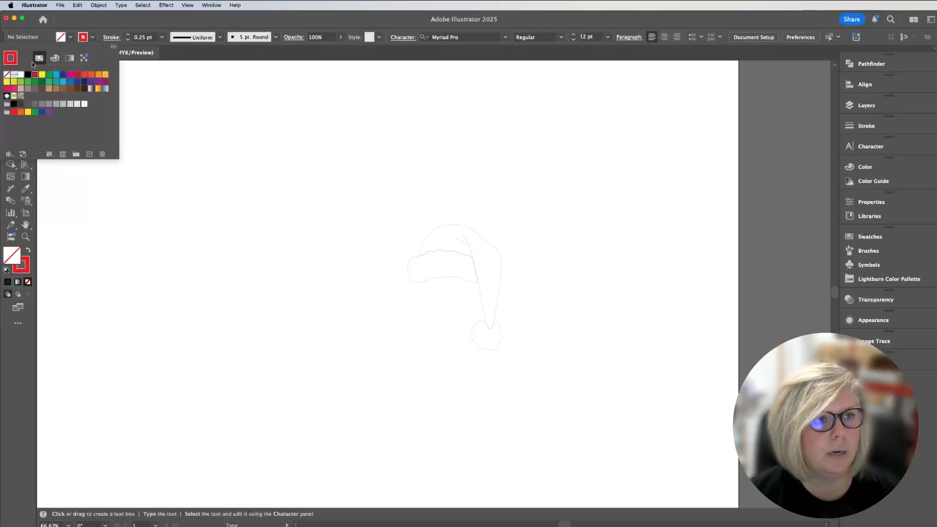
left_click(28, 75)
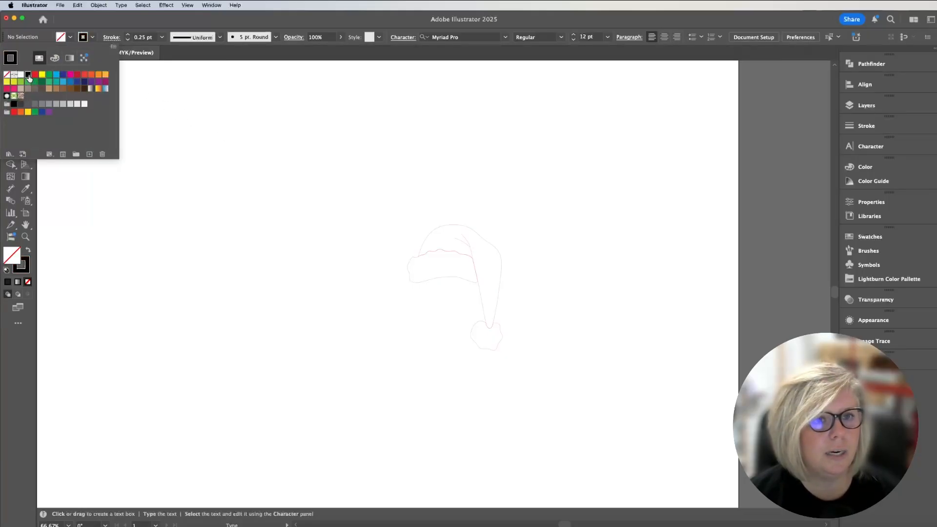
left_click(242, 119)
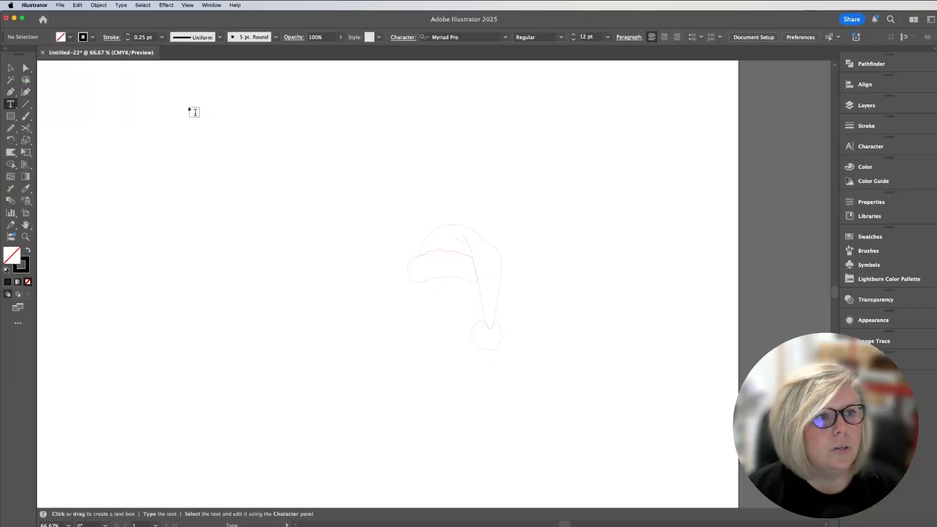
Place the letters A to Z as separate text objects in a vertical column to the left of the hat
left_click(253, 128)
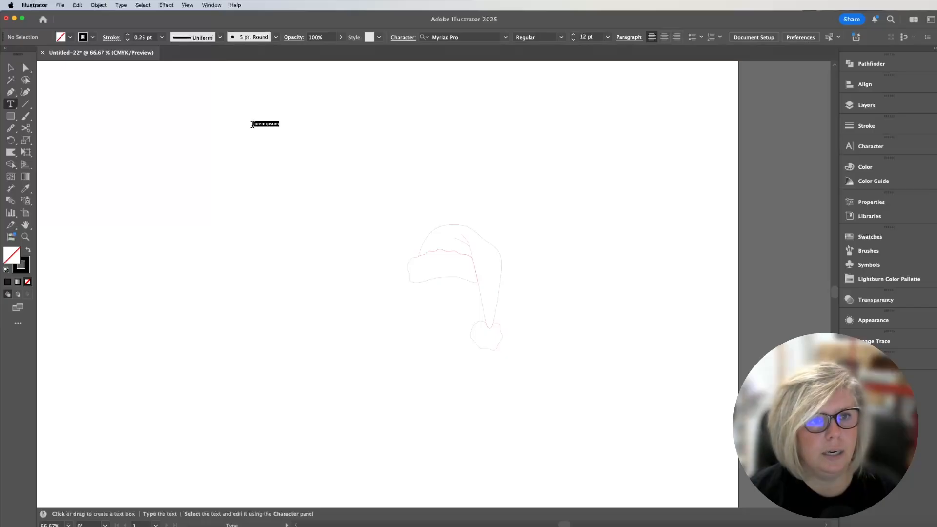
type("A")
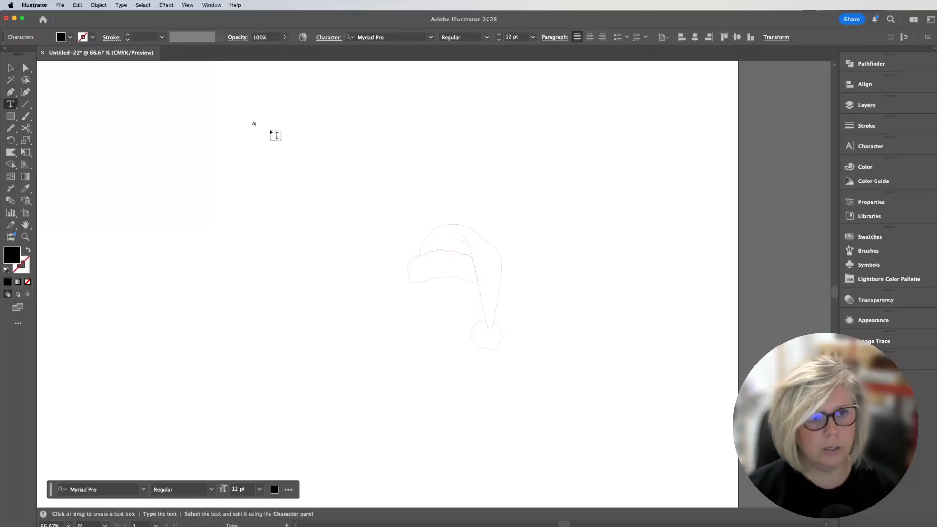
left_click(252, 131)
type("B")
left_click(250, 136)
type("C")
left_click(250, 142)
type("D")
left_click(250, 152)
type("E")
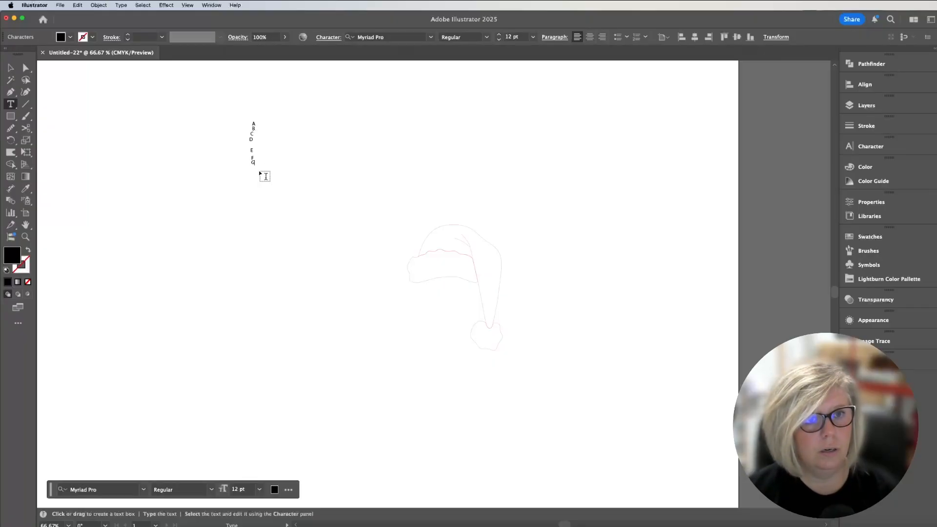
type("G")
left_click(252, 169)
type("H")
left_click(254, 173)
type("I")
left_click(254, 178)
type("J")
left_click(254, 184)
type("Q")
left_click(254, 216)
type("R")
left_click(254, 220)
type("S")
left_click(252, 224)
type("T")
left_click(251, 229)
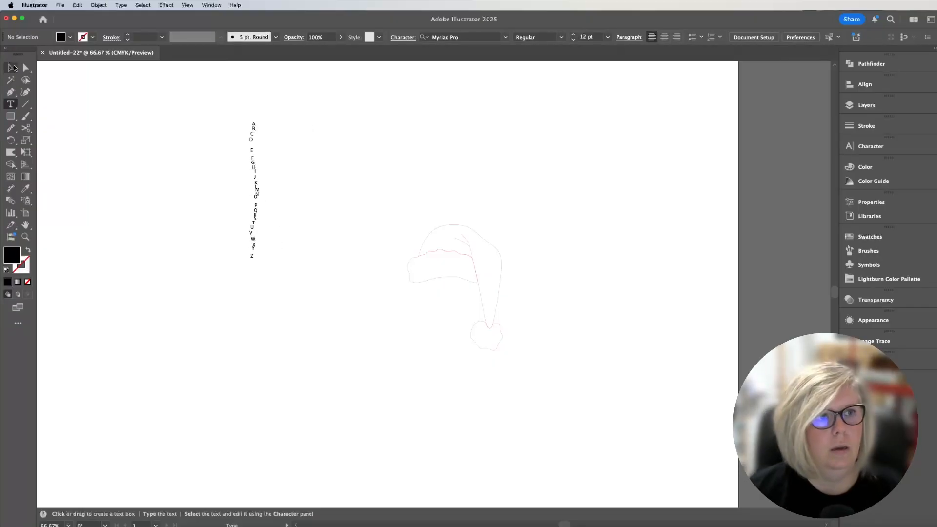
Select the whole column of letters and align the letters to their horizontal centres
left_click(12, 68)
left_click_drag(228, 118, 313, 292)
left_click(864, 85)
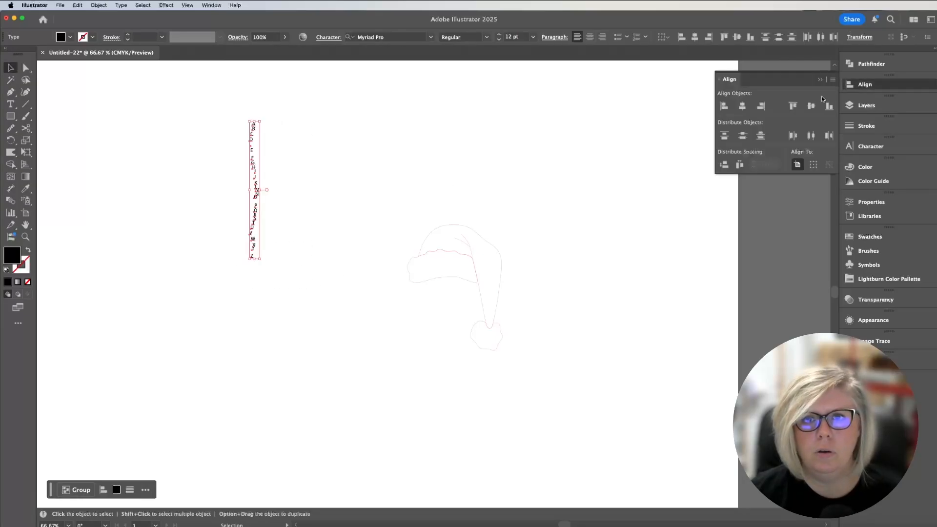
left_click(742, 106)
left_click(347, 163)
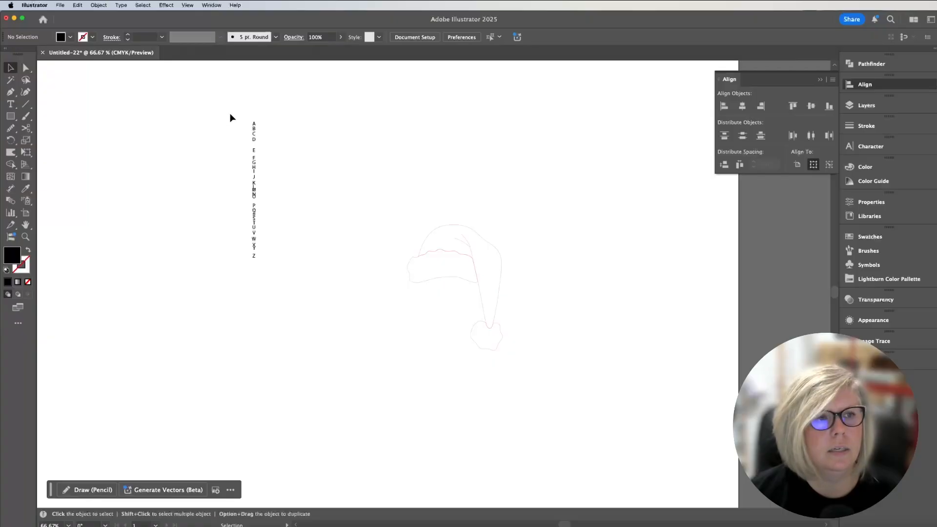
Set all the letters to the Homemade font at 36 pt
left_click_drag(232, 118, 285, 260)
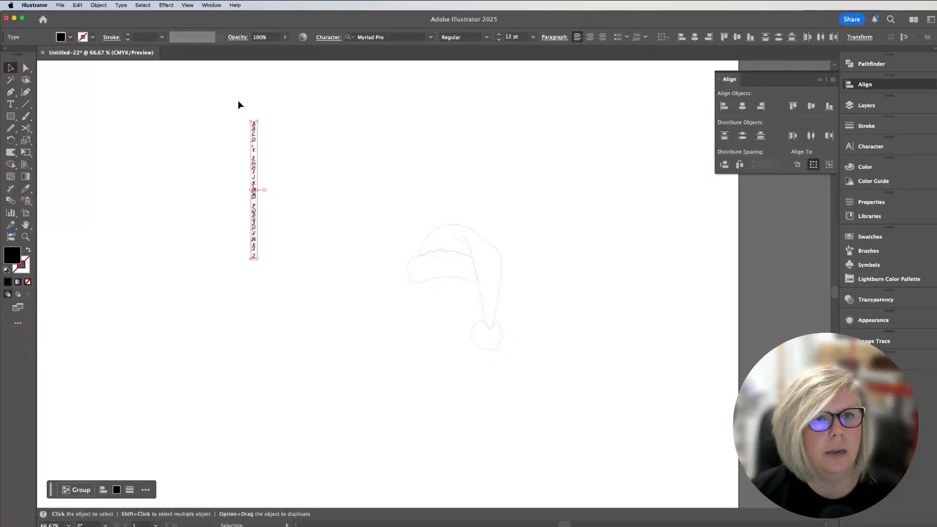
left_click_drag(245, 110, 274, 274)
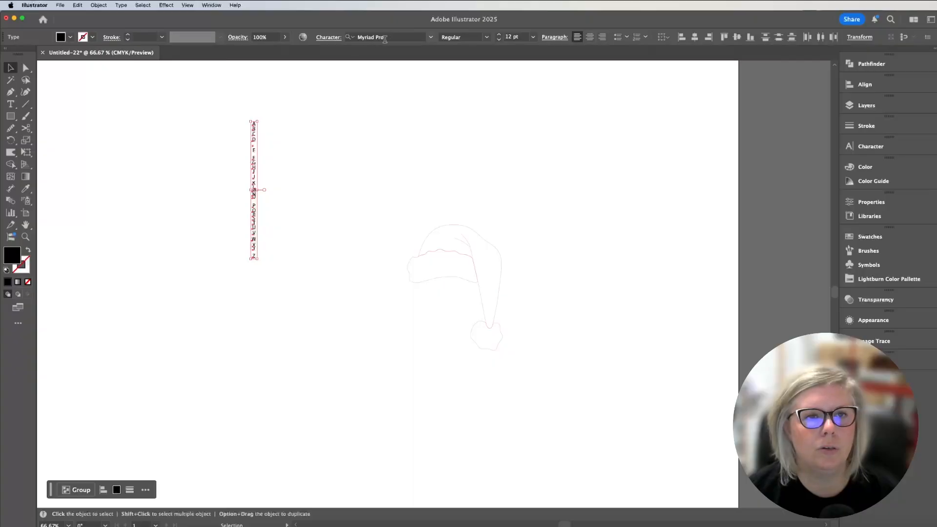
left_click(431, 38)
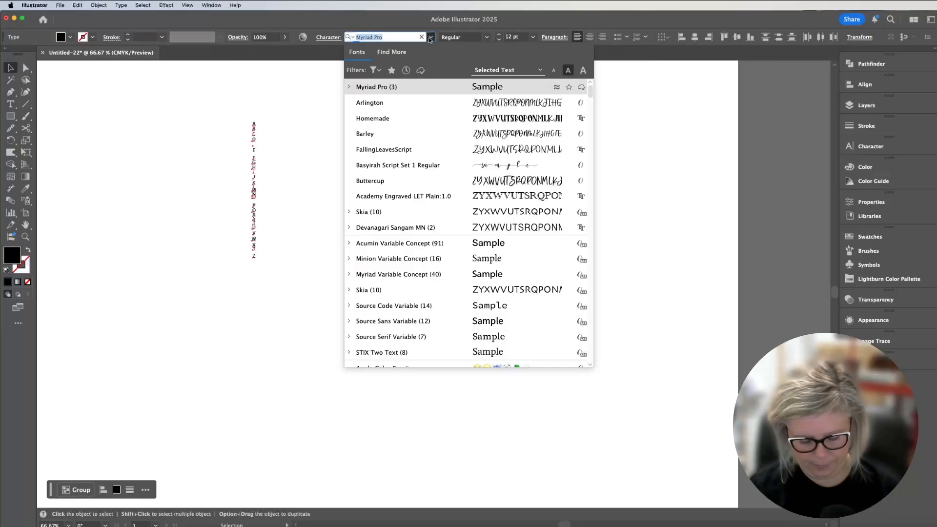
type("HOME")
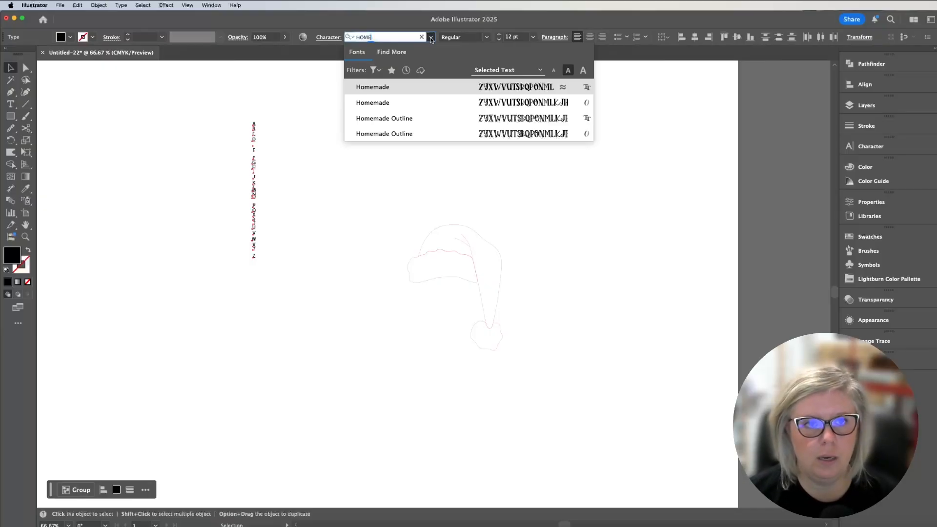
key("Return")
left_click(533, 37)
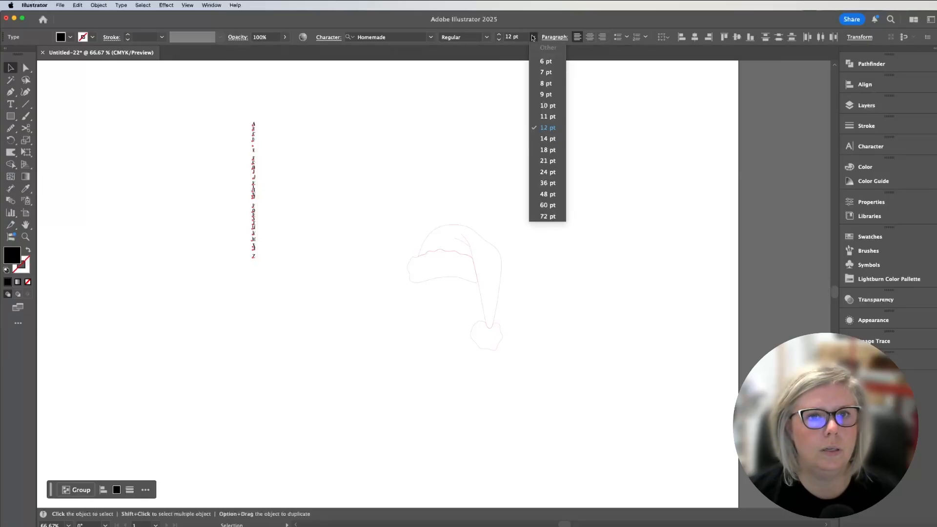
left_click(545, 184)
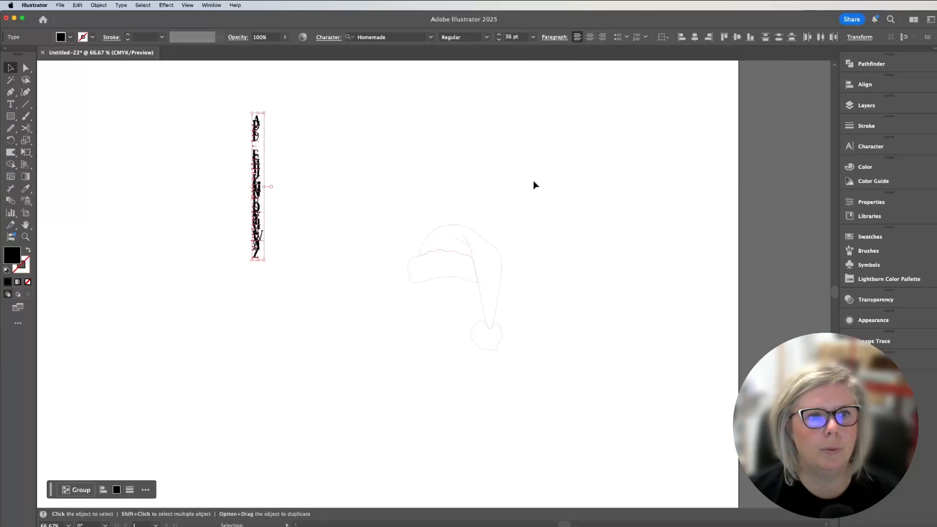
Pull the A out of the column at about 186 pt, and swap fill and stroke on all letters for black outlines without fill
left_click(363, 184)
left_click_drag(257, 119, 379, 164)
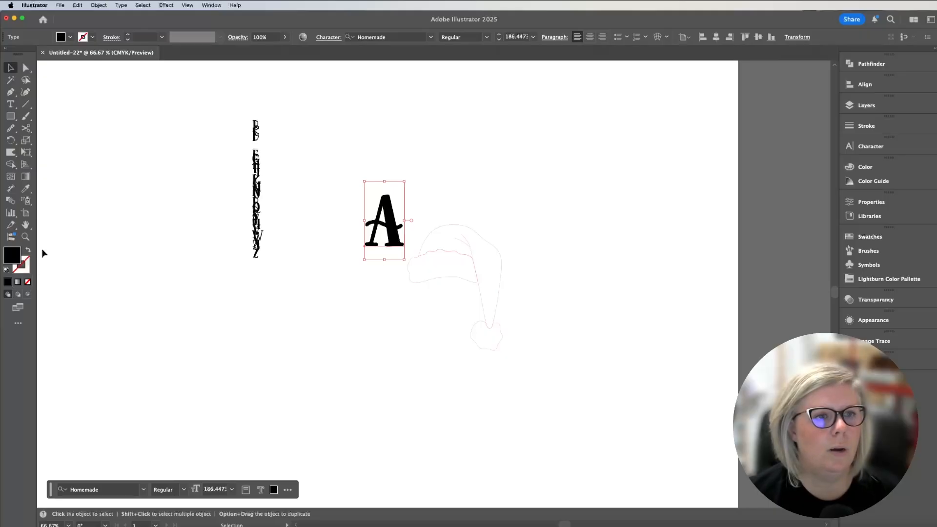
left_click_drag(238, 105, 407, 300)
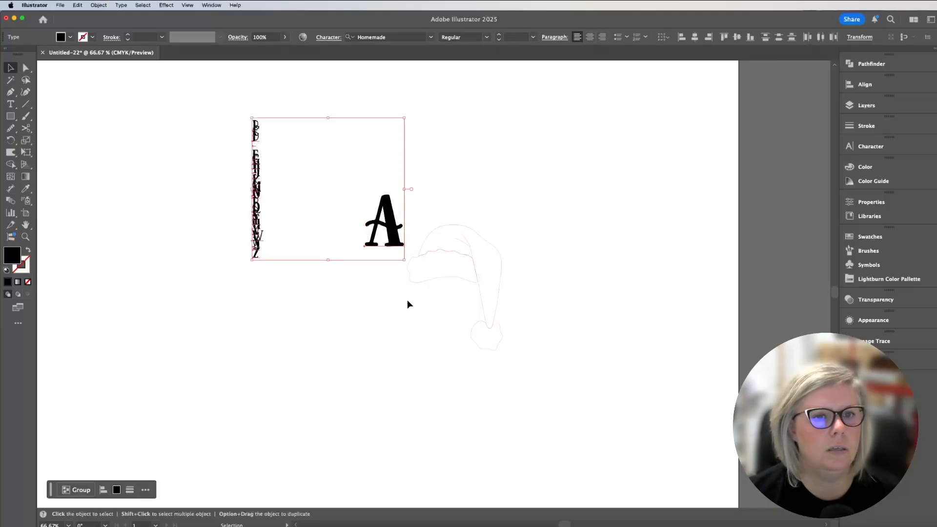
left_click(28, 252)
left_click(165, 290)
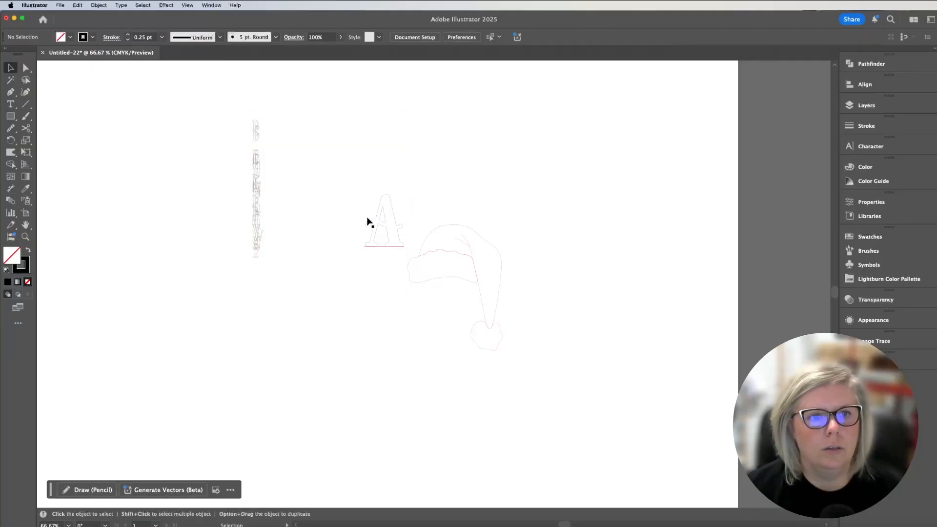
Move the letter A further away from the hat and group all the hat paths
scroll(374, 233, "up", 4, "alt")
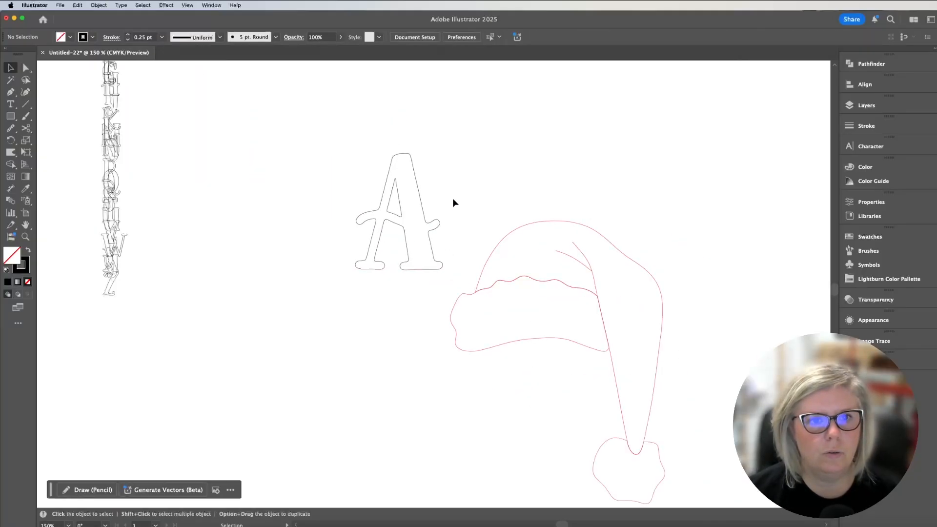
left_click_drag(416, 172, 369, 190)
left_click(433, 179)
left_click_drag(433, 179, 672, 493)
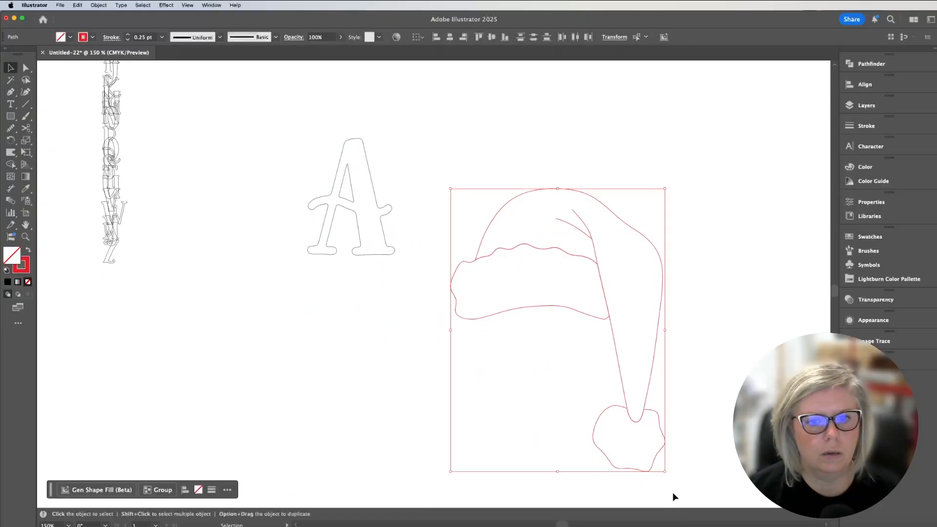
key("a")
key("super+g")
key("v")
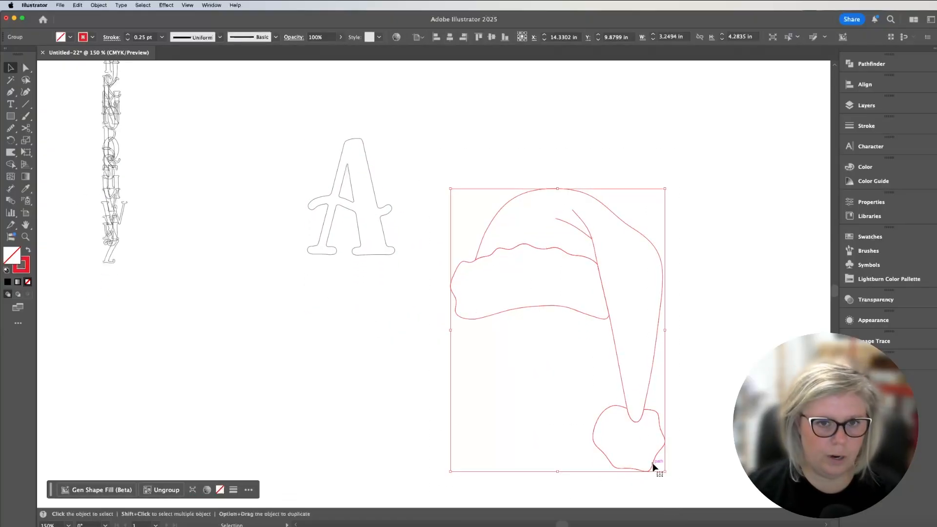
Move the grouped hat above the A, and enlarge the A to about 307 pt with its peak overlapping the brim's lower edge
left_click_drag(566, 254, 388, 92)
scroll(627, 285, "up", 3)
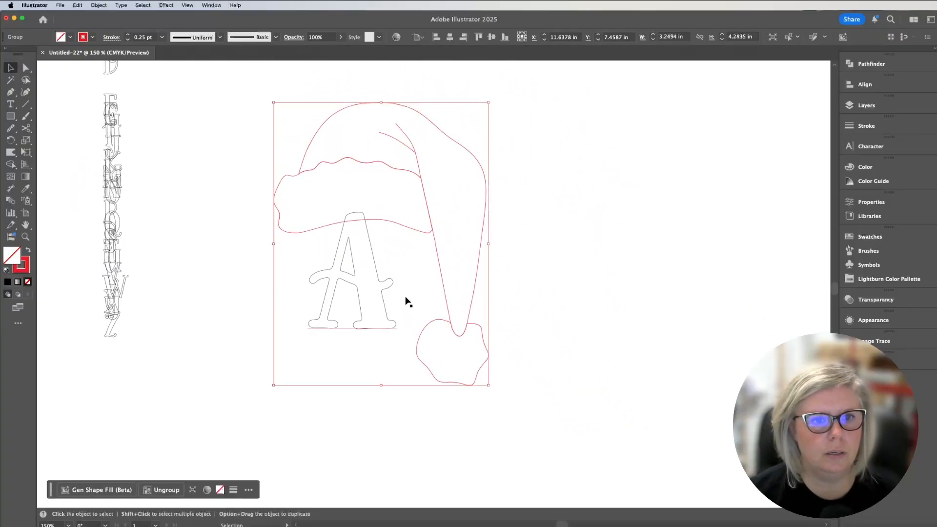
left_click(372, 252)
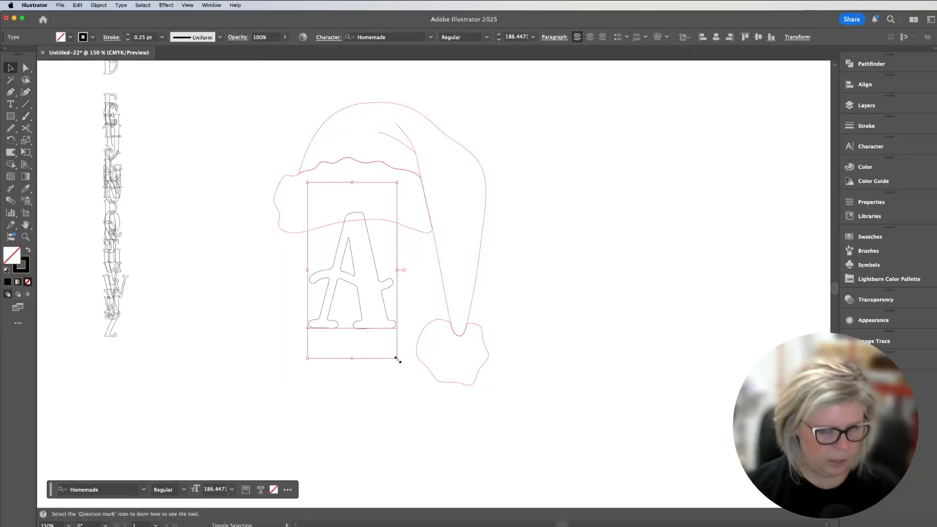
left_click_drag(396, 358, 514, 474)
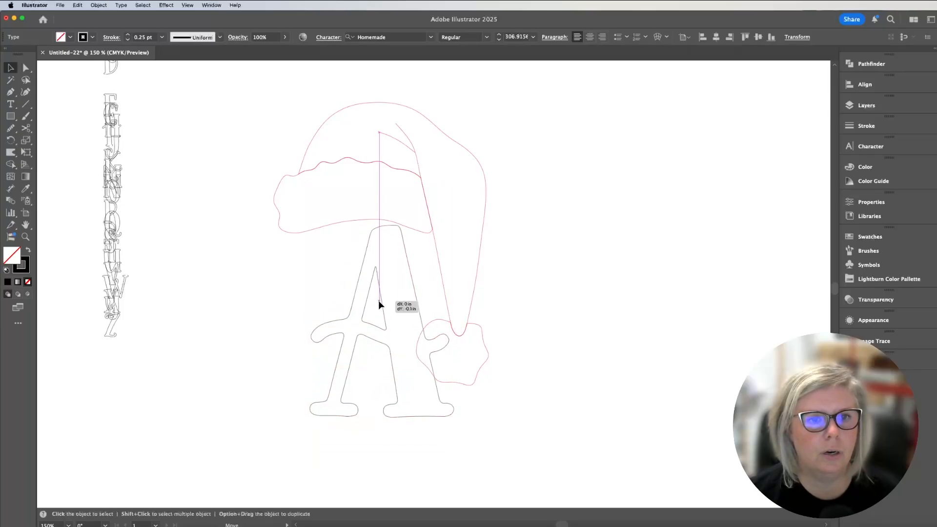
left_click_drag(381, 300, 360, 276)
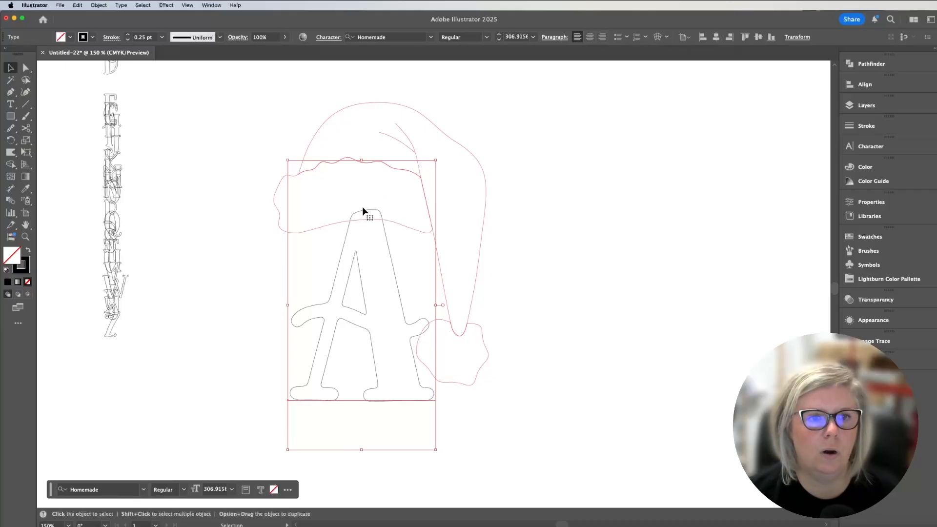
Draw a circle 0.125 in in diameter in the empty area above the hat with the Ellipse tool
left_click(573, 331)
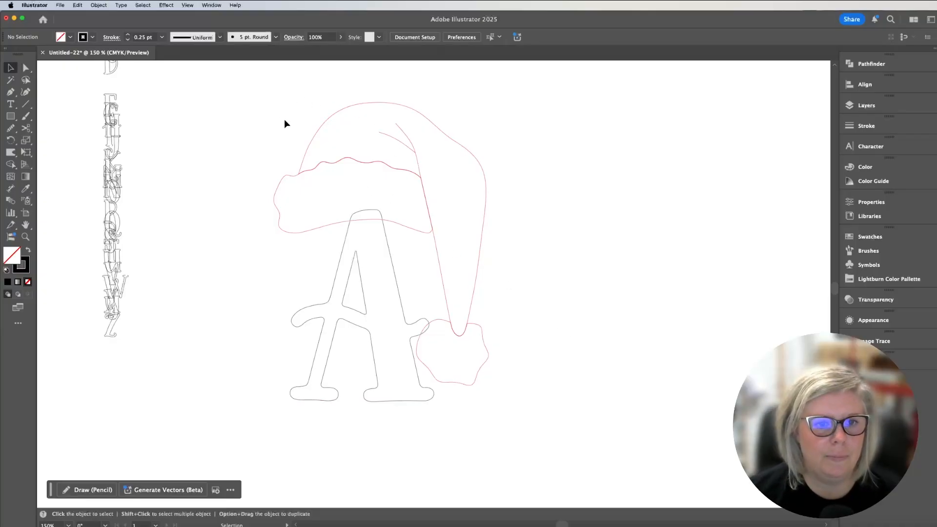
key("m")
scroll(195, 125, "up", 2)
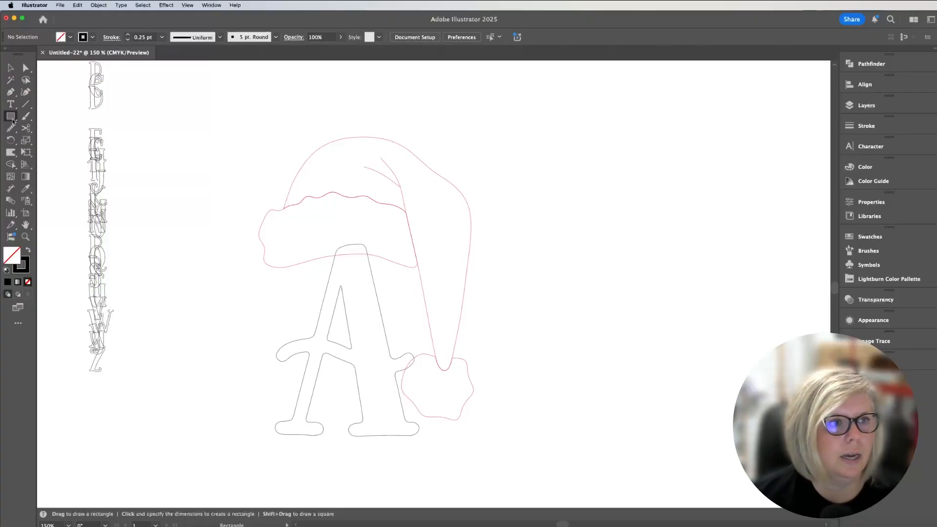
left_click_drag(13, 121, 43, 142)
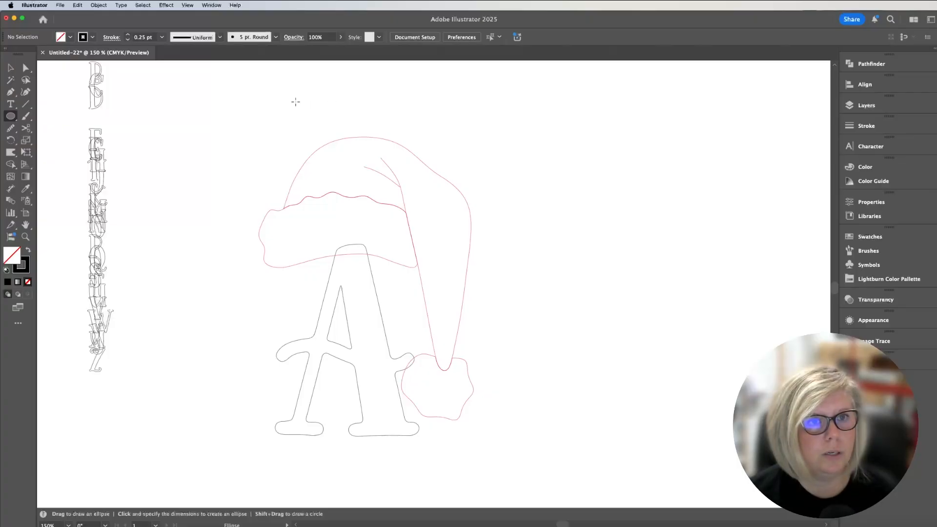
left_click(296, 102)
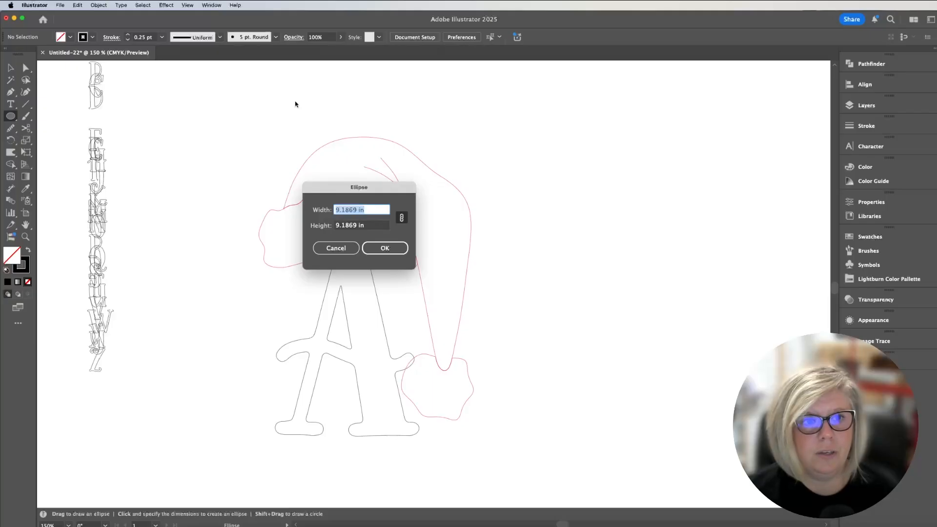
key("BackSpace")
type(".125")
key("Return")
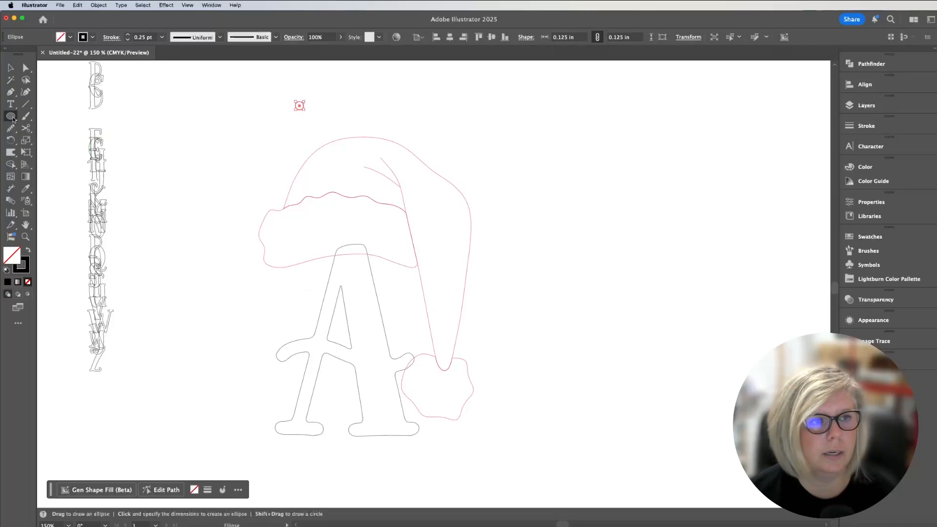
Create a second circle 0.375 in in diameter just below the small one
left_click(272, 154)
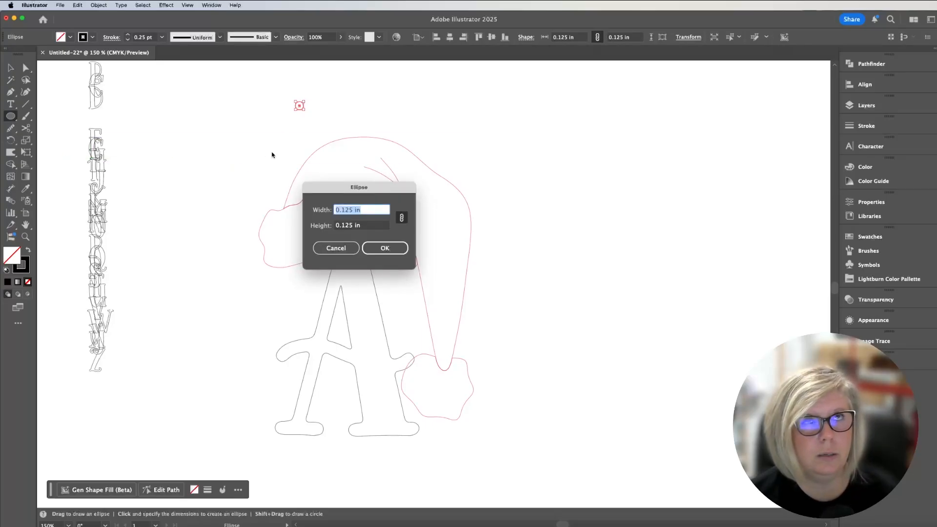
type("0.375")
key("Tab")
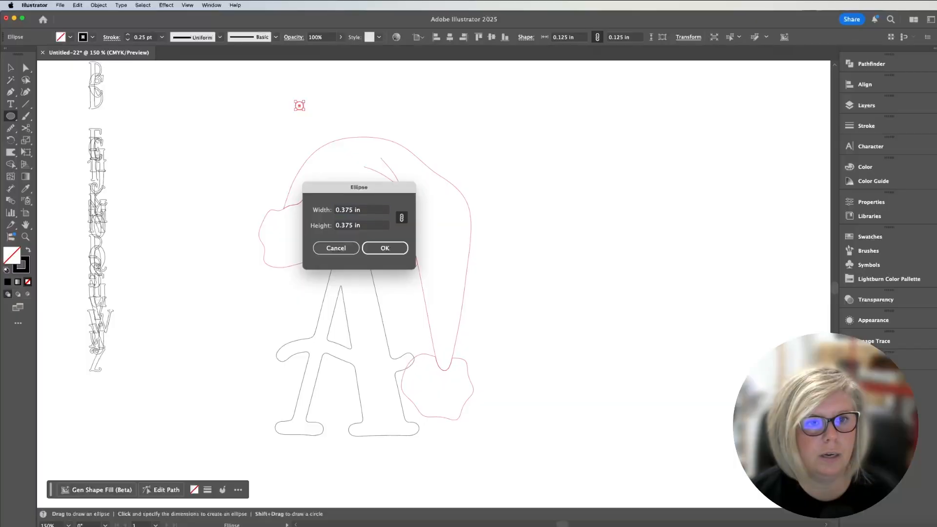
key("Return")
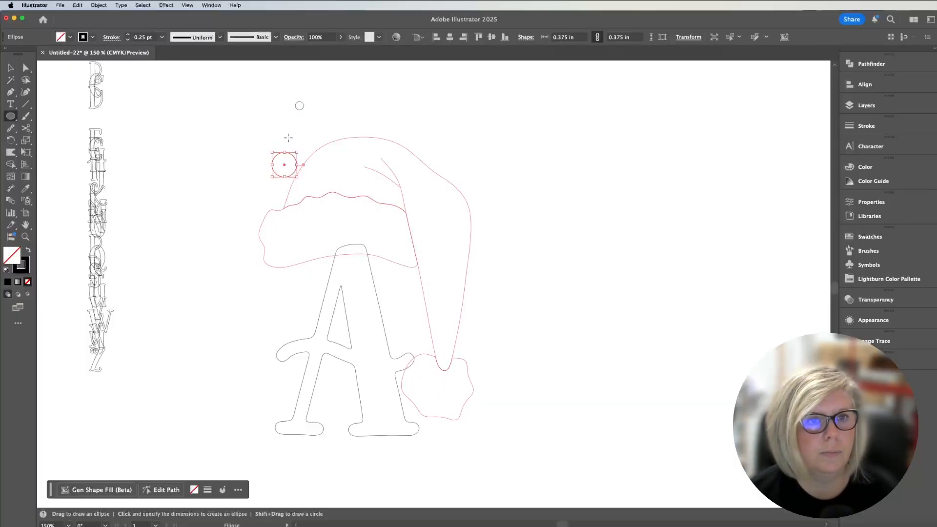
Align the two circles concentrically by centering them horizontally and vertically
left_click(10, 68)
left_click(296, 107, "shift")
left_click(853, 84)
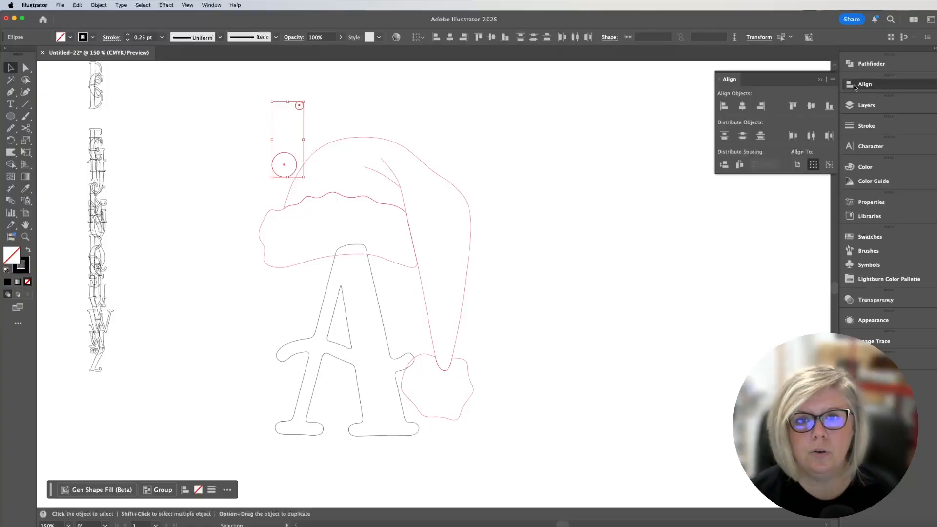
left_click(743, 106)
left_click(812, 107)
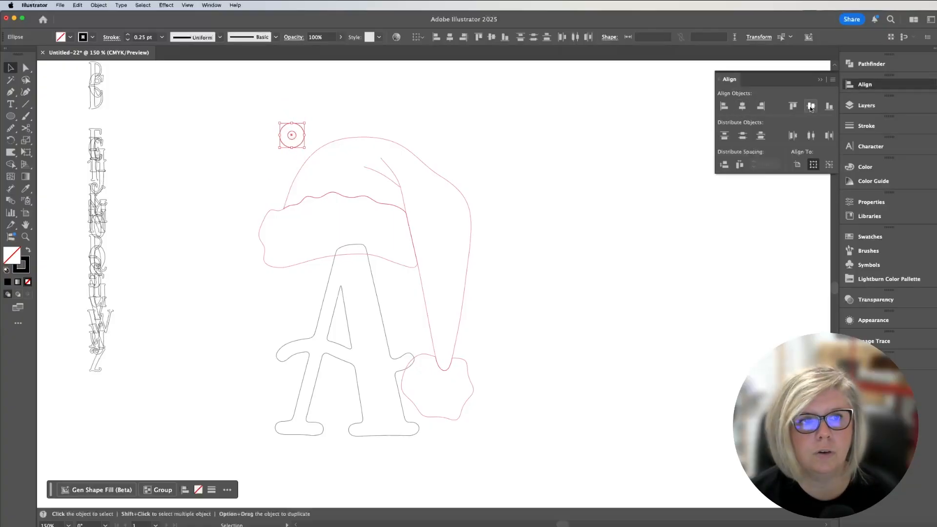
Group the two circles and place the ring on the hat's crown, overlapping its upper edge
key("super+g")
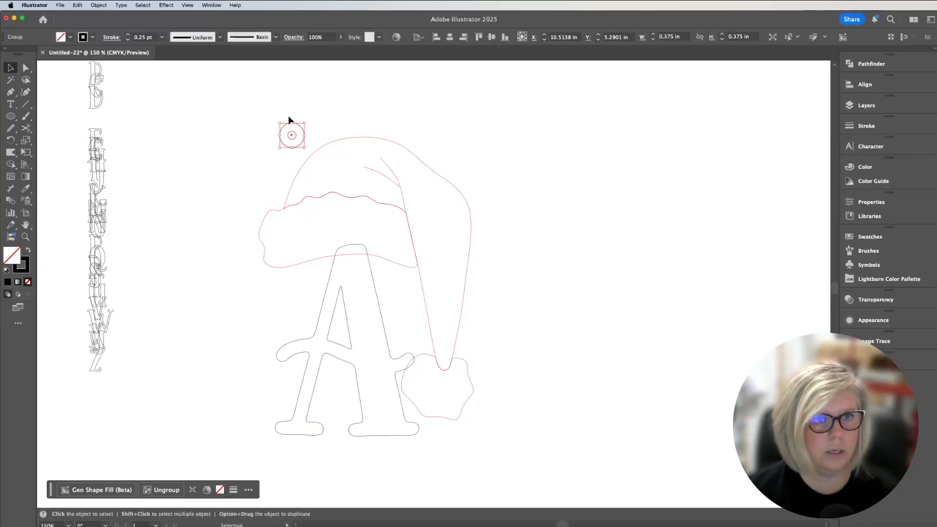
left_click_drag(291, 136, 356, 129)
left_click(342, 125)
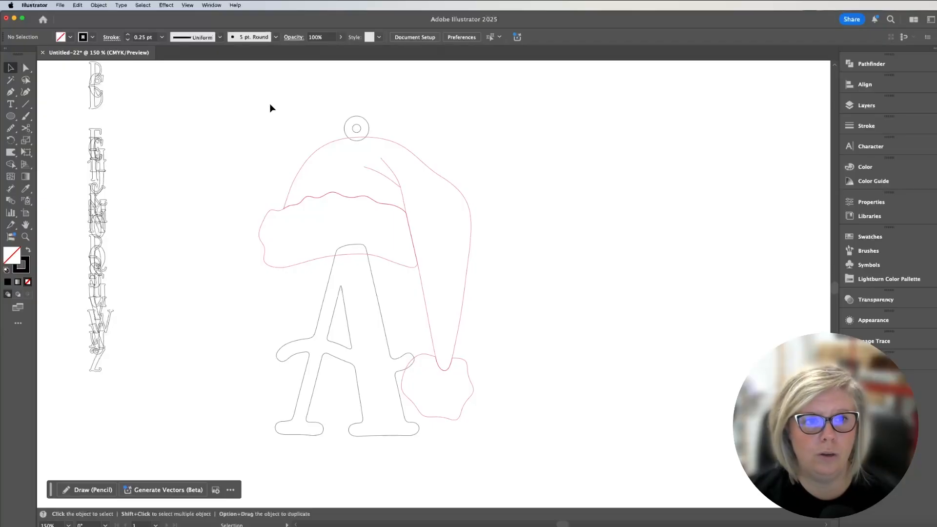
Duplicate the complete hat, ring and letter A design and shift the copy horizontally clear of the original on its right
left_click_drag(228, 101, 498, 444)
key("a")
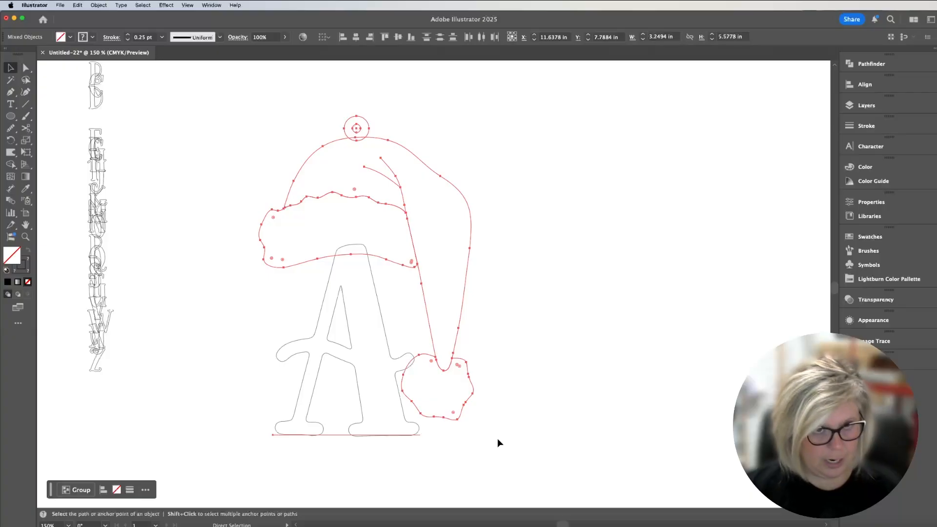
key("v")
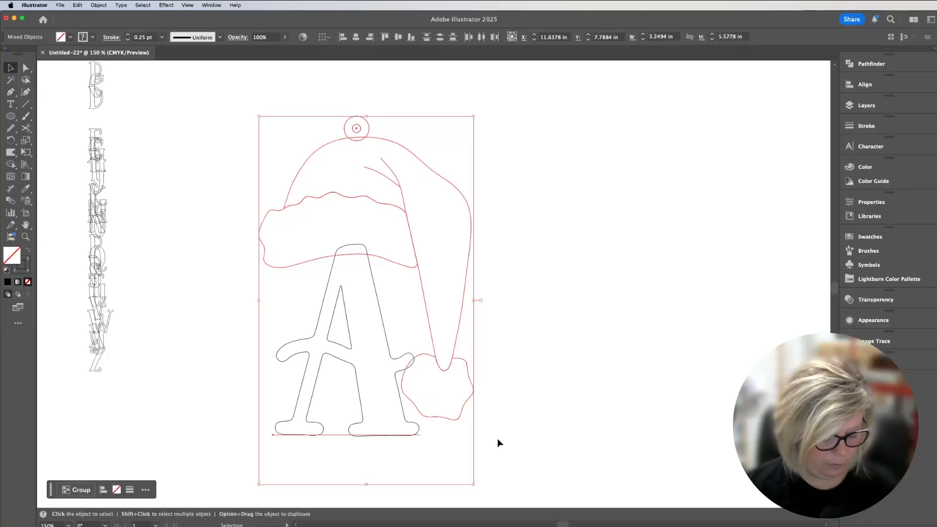
key("alt+shift+Right")
key("shift+Right")
key("shift+Right")
key("shift+Right")
key("shift+Right")
key("shift+Right")
key("shift+Right")
key("shift+Right")
key("shift+Right")
key("shift+Right")
key("shift+Right")
key("shift+Right")
key("shift+Right")
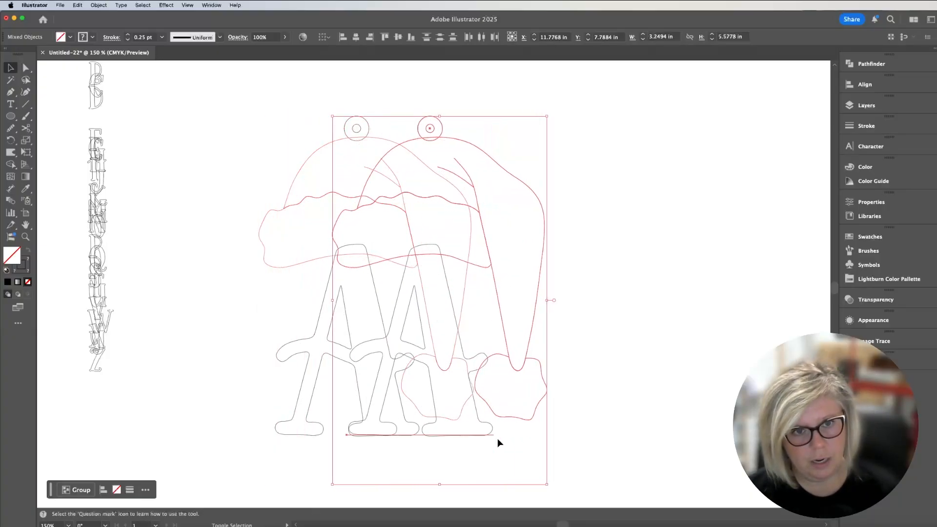
key("shift+Right")
key("shift+Right")
key("shift+Right")
key("shift+Right")
key("shift+Right")
key("shift+Right")
key("shift+Right")
key("shift+Right")
key("shift+Right")
key("shift+Right")
key("shift+Right")
key("shift+Right")
key("shift+Right")
key("shift+Right")
key("shift+Right")
key("shift+Right")
key("shift+Right")
key("shift+Right")
key("shift+Right")
key("shift+Right")
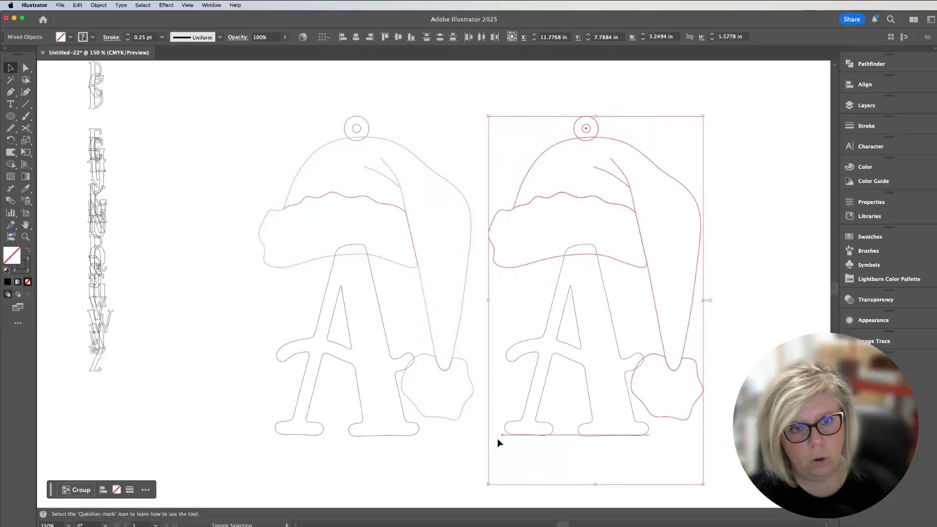
Make another copy of the duplicated design and shift it right until it stands clear as the third in the row
scroll(497, 438, "right", 6)
left_click(521, 420)
scroll(521, 421, "right", 2)
scroll(522, 421, "right", 1)
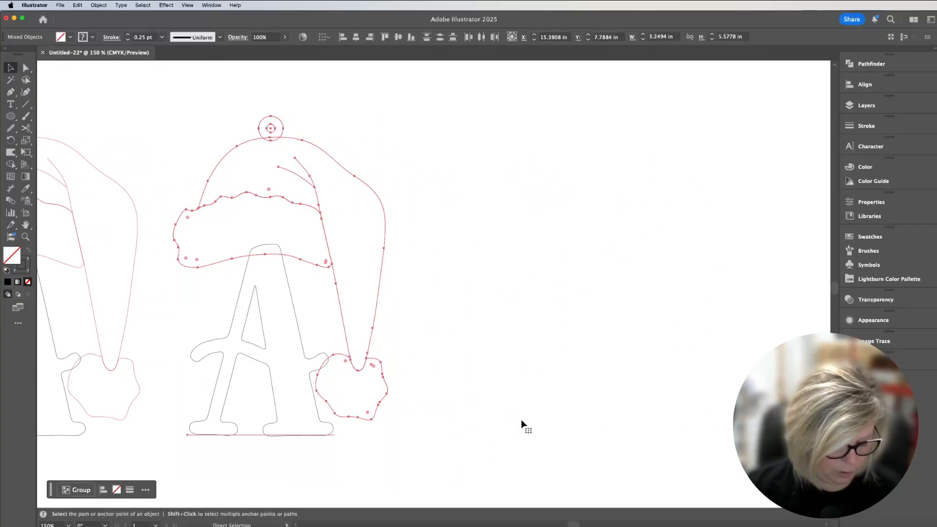
key("super+f")
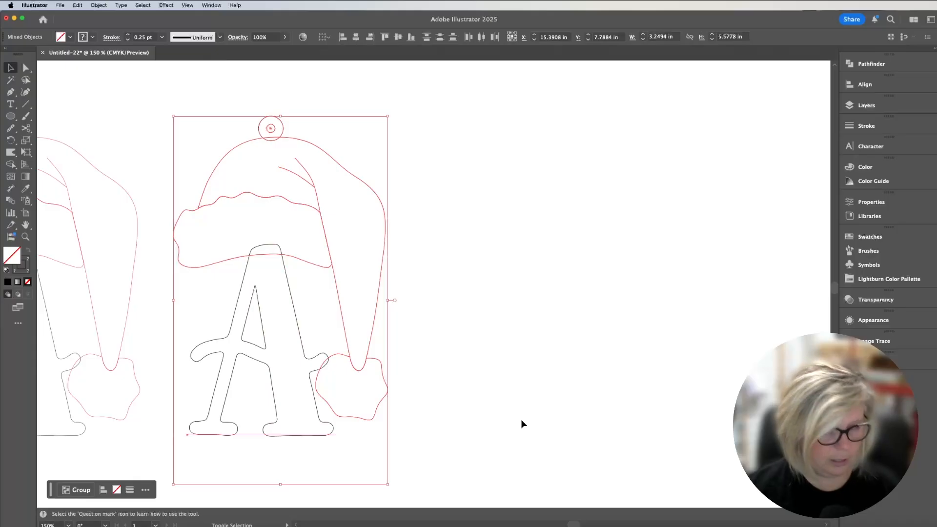
key("shift+Right")
key("shift+Right")
key("shift+Right")
key("shift+Right")
key("shift+Right")
key("shift+Right")
key("shift+Right")
key("shift+Right")
key("shift+Right")
key("shift+Right")
key("shift+Right")
key("shift+Right")
key("shift+Right")
key("shift+Right")
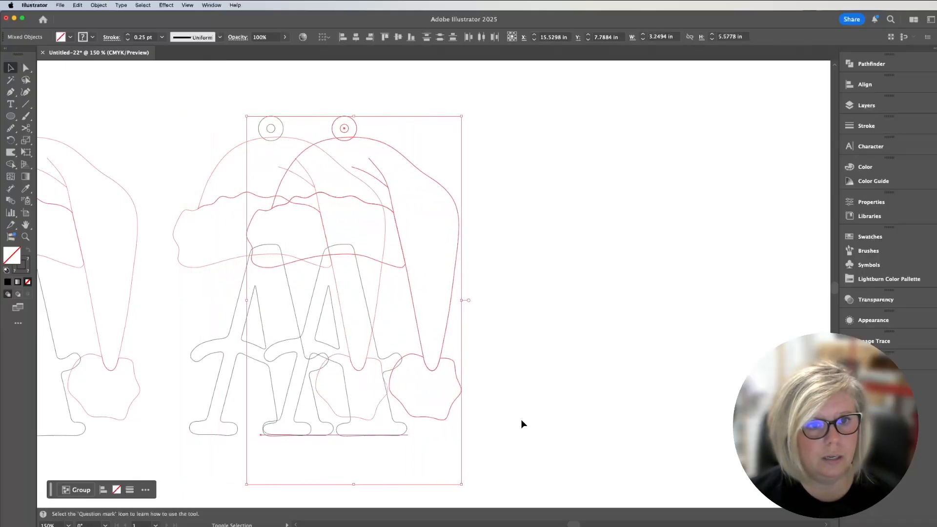
key("shift+Right")
key("shift+Right")
key("shift+Right")
key("shift+Right")
key("shift+Right")
key("shift+Right")
key("shift+Right")
key("shift+Right")
key("shift+Right")
key("shift+Right")
key("shift+Right")
key("shift+Right")
key("shift+Right")
key("shift+Right")
key("shift+Right")
key("shift+Right")
key("shift+Right")
key("shift+Right")
key("shift+Right")
key("shift+Right")
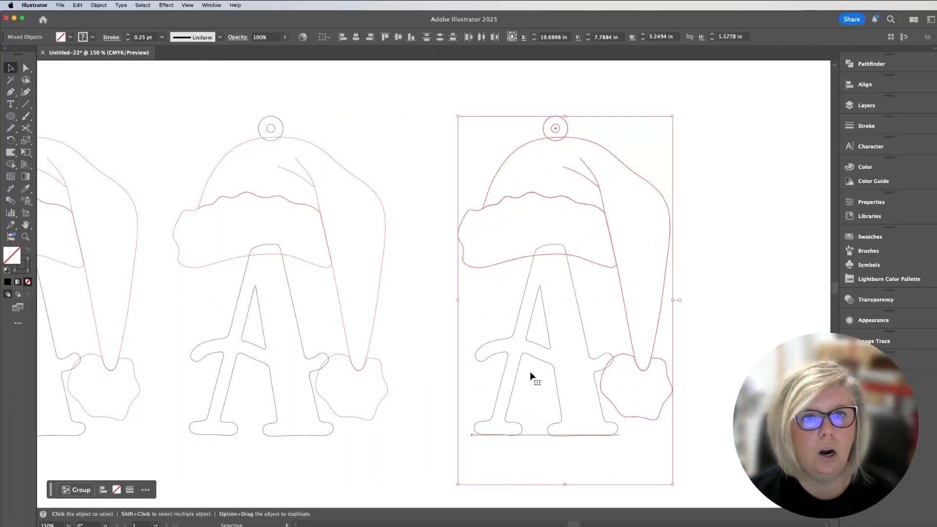
Convert the middle design's letter A from live text to outlines
left_click(744, 356)
left_click_drag(159, 104, 399, 454)
scroll(371, 432, "left", 5)
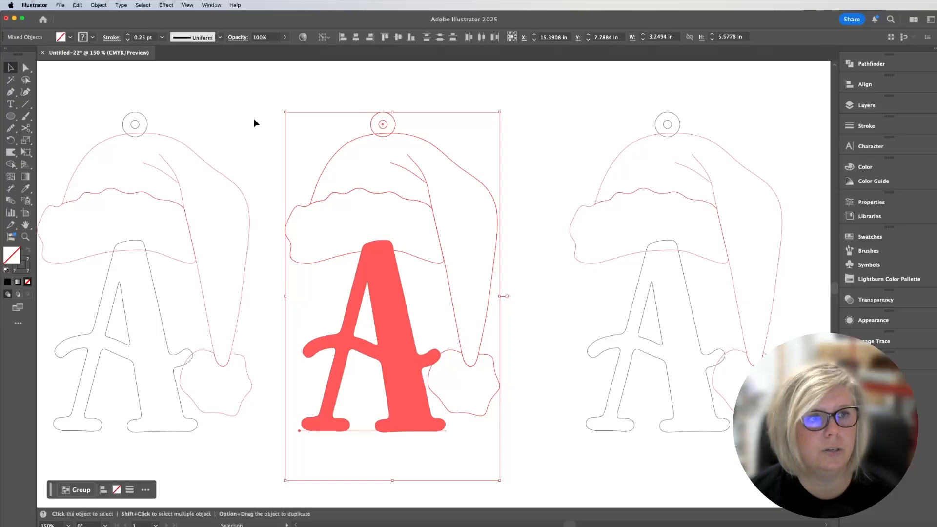
left_click(272, 123)
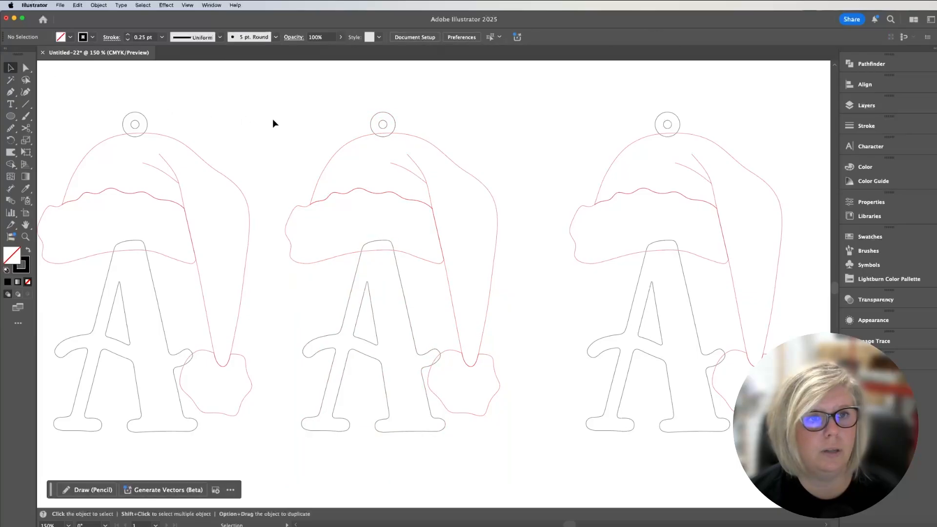
left_click(409, 315)
right_click(409, 314)
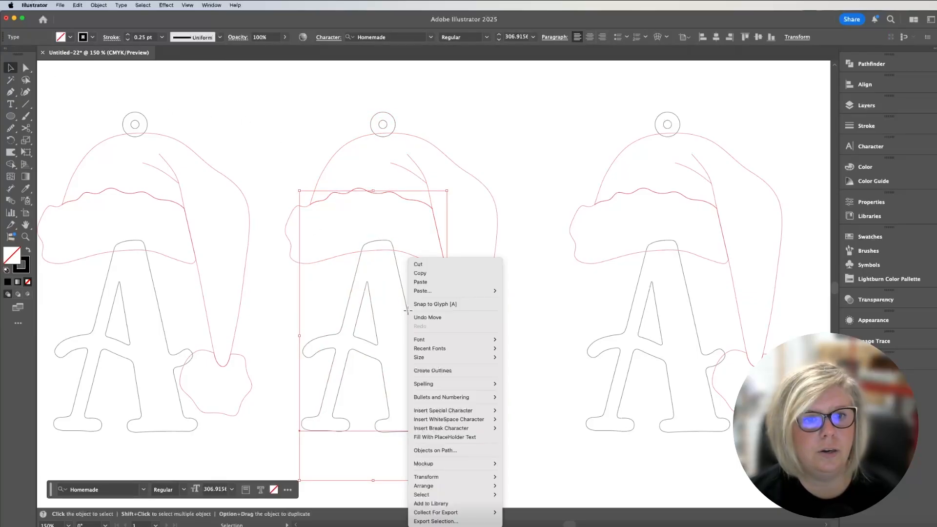
left_click(429, 371)
left_click(546, 318)
scroll(547, 319, "right", 1)
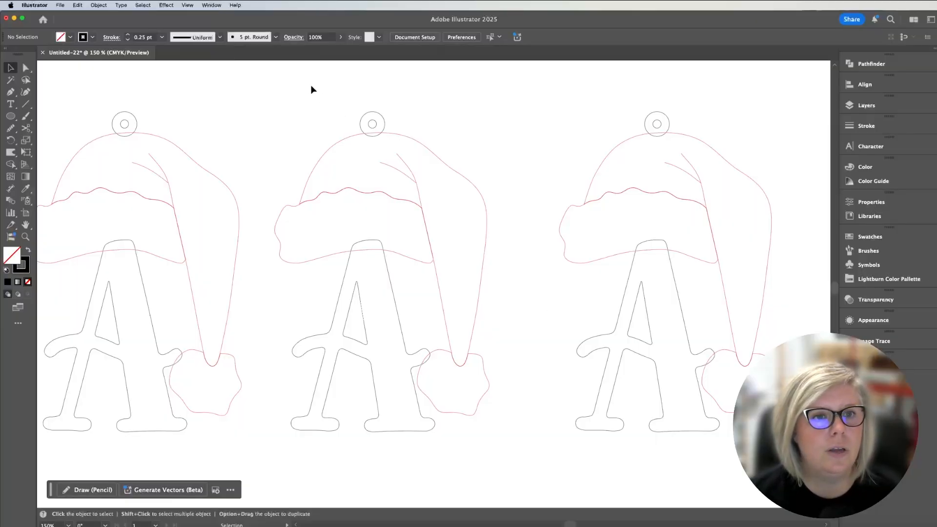
Select the whole middle design and merge its pompom, hat body and brim with the Shape Builder tool
left_click_drag(264, 97, 504, 456)
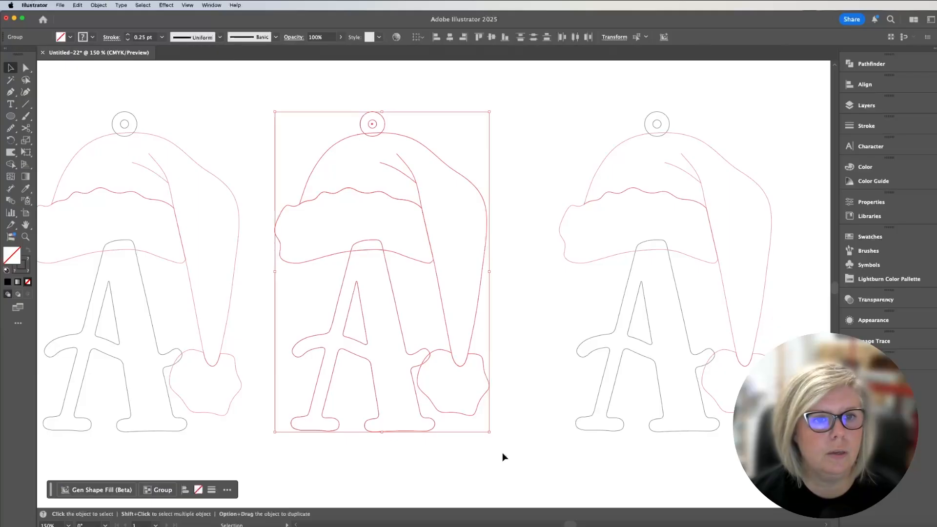
left_click(9, 165)
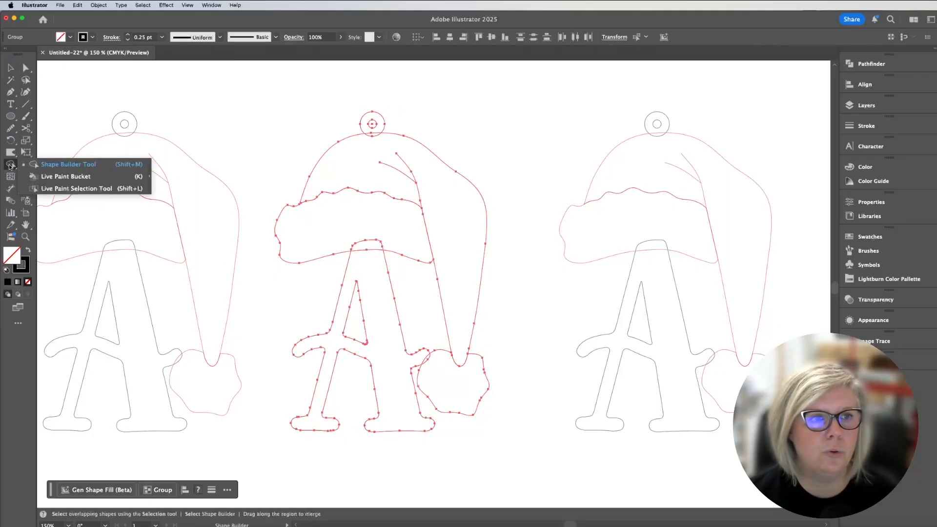
left_click(79, 168)
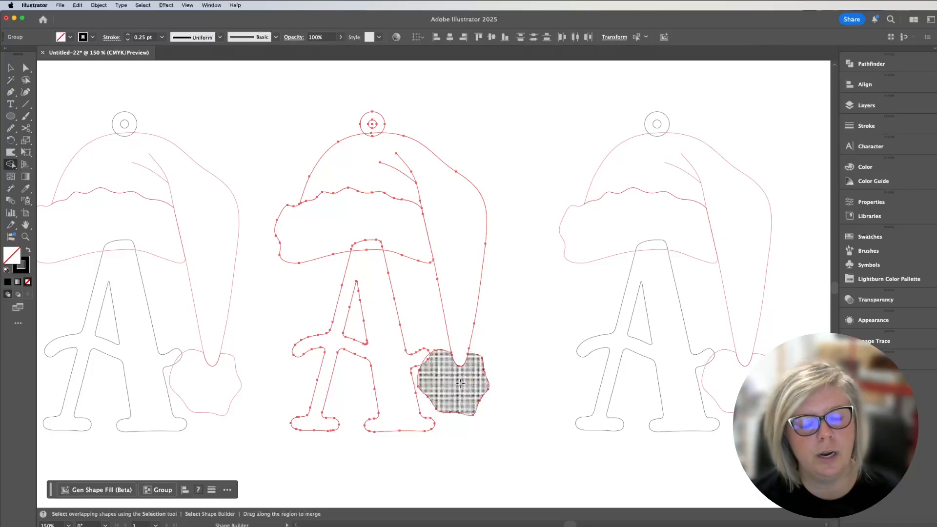
left_click_drag(461, 384, 462, 339)
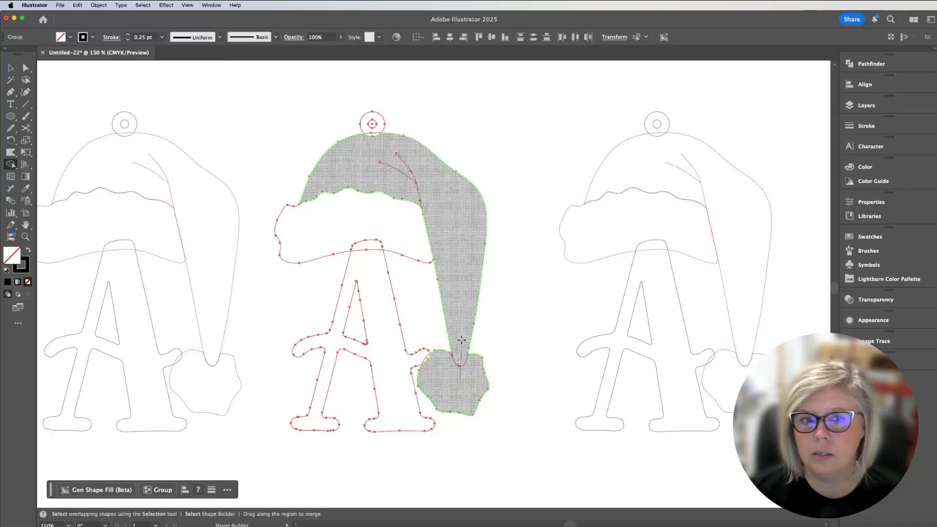
left_click_drag(461, 339, 462, 340)
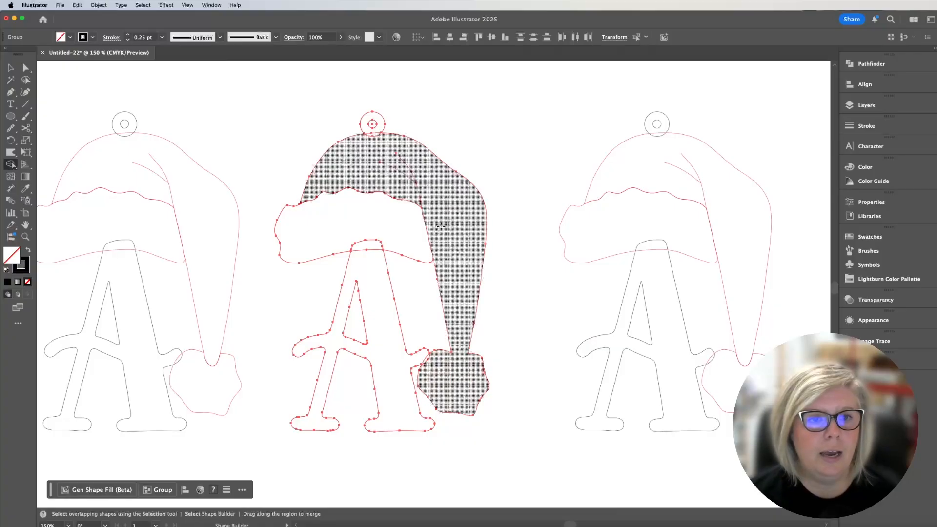
left_click_drag(441, 227, 389, 219)
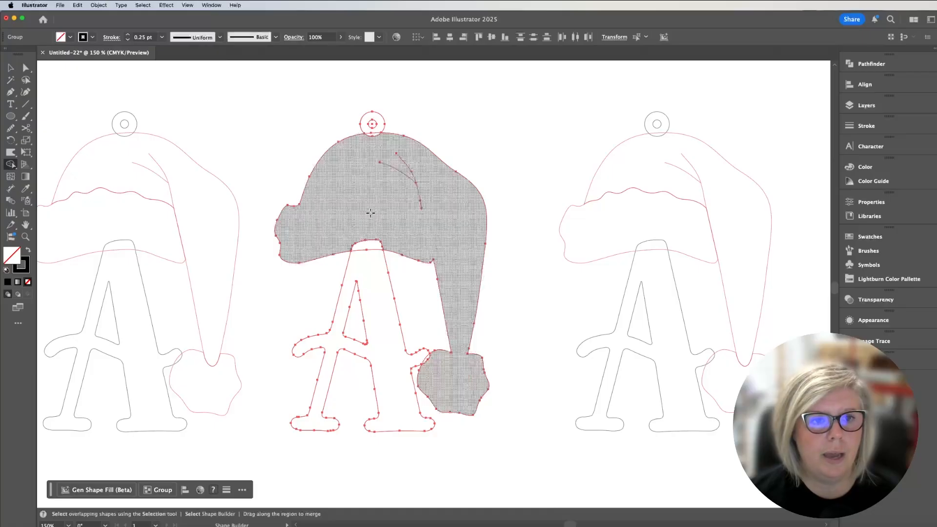
Merge the letter A and the hanging ring into the middle hat shape, keeping the ring's inner hole, and deselect everything
left_click(372, 237)
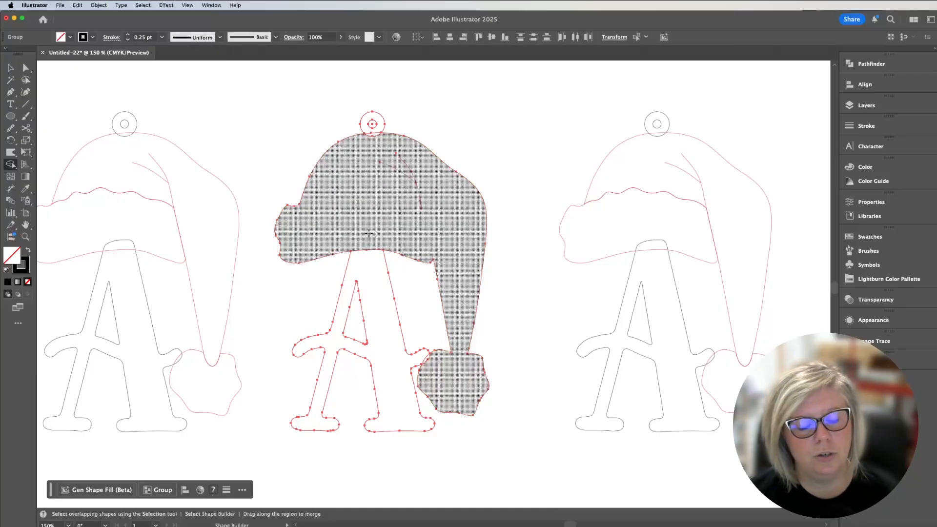
left_click(370, 236)
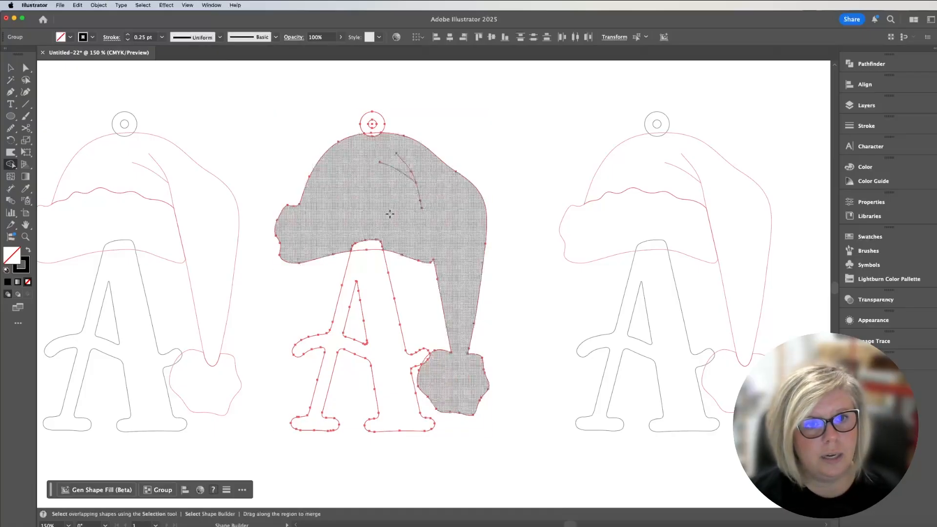
mouse_move(369, 216)
left_mouse_down()
mouse_move(379, 308)
mouse_move(460, 377)
mouse_move(414, 177)
mouse_move(375, 186)
left_mouse_up()
left_click_drag(371, 148, 378, 132)
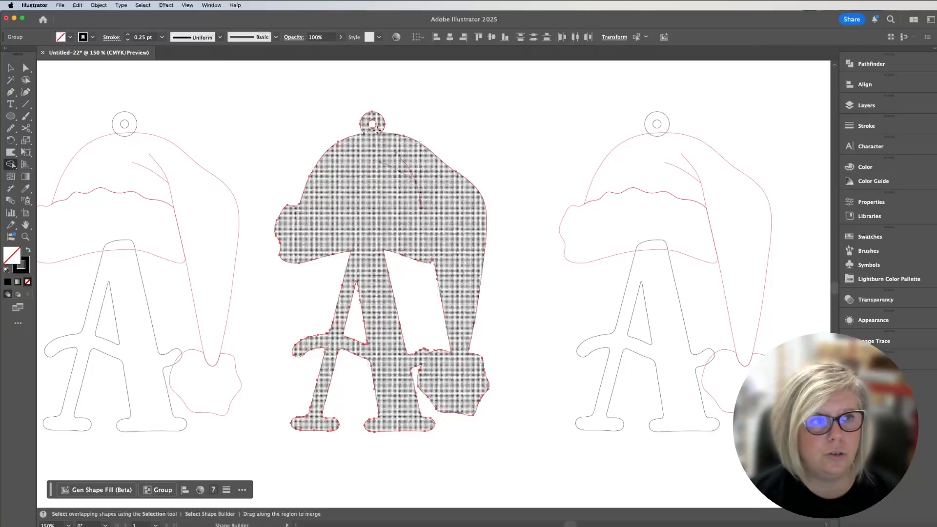
key("v")
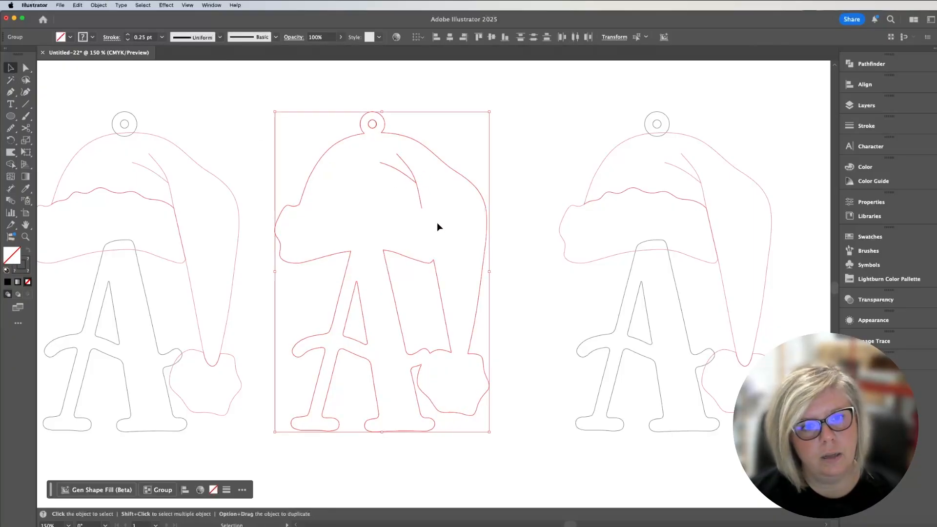
left_click(424, 210)
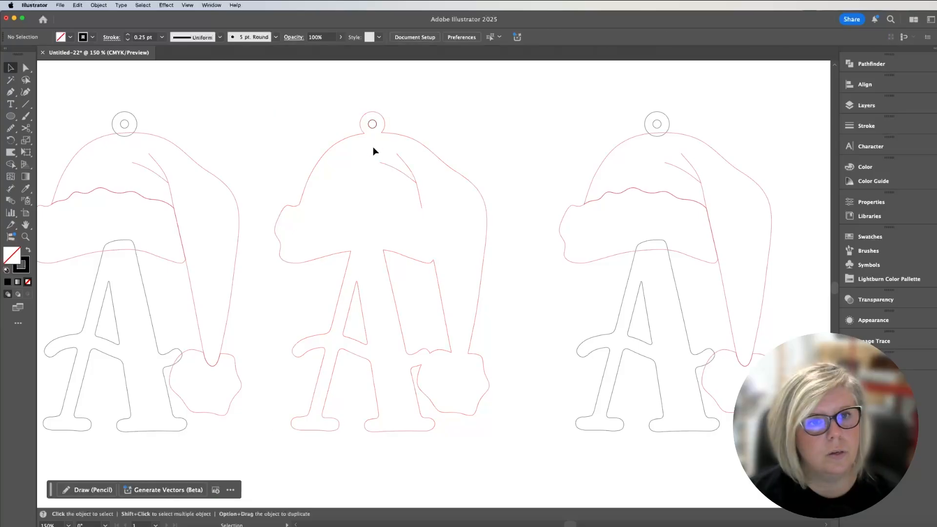
Delete the fold lines inside the middle hat silhouette
left_click(389, 167)
key("a")
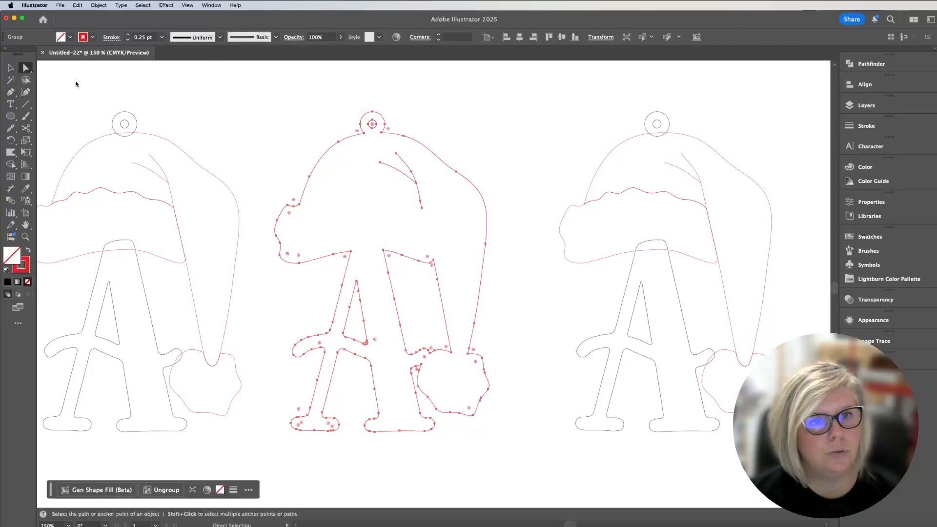
left_click(413, 177)
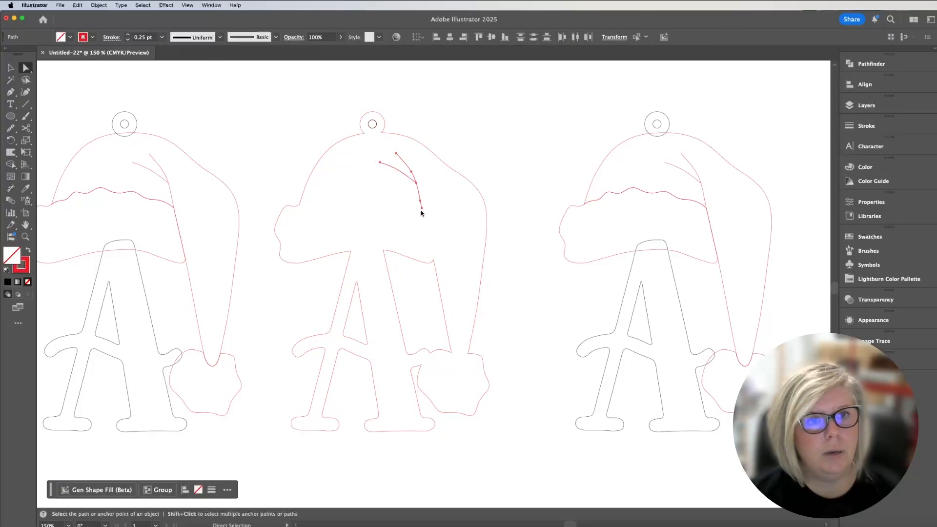
key("Delete")
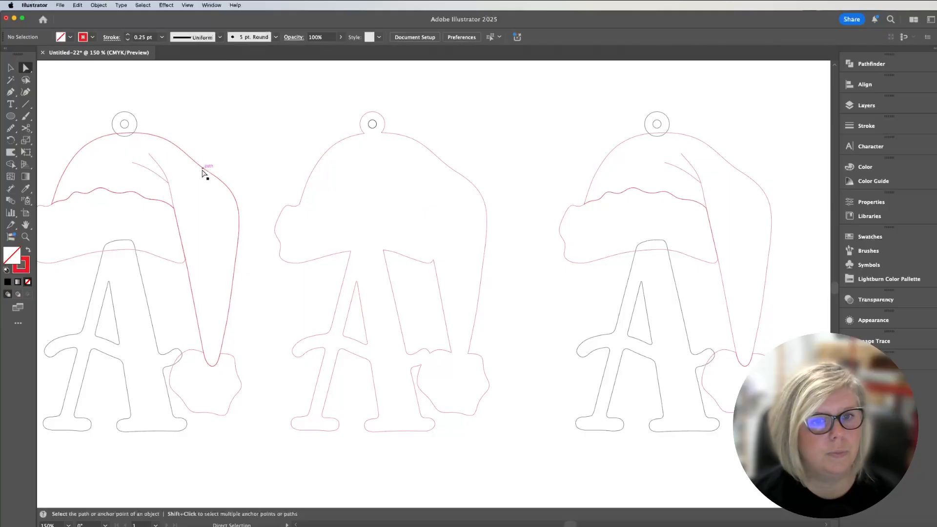
left_click(10, 67)
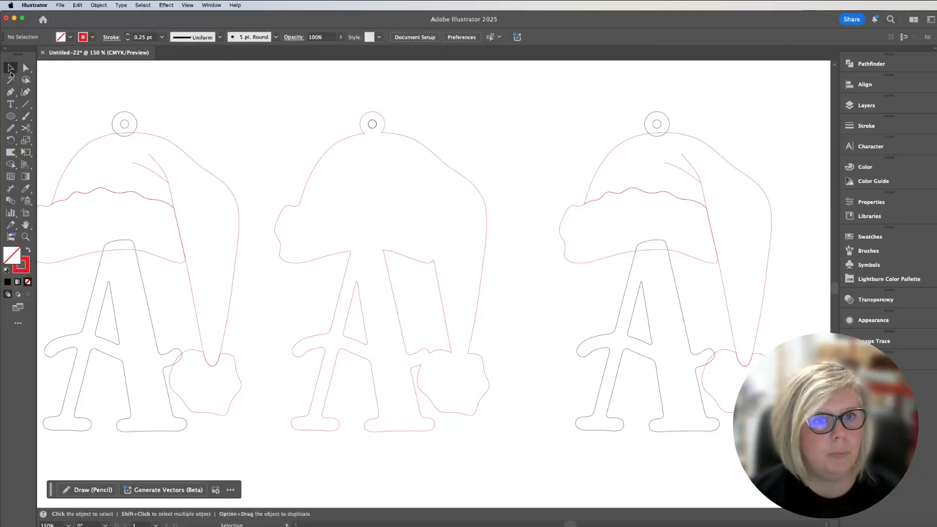
Select the whole third design and merge its hanging ring into the hat body with the Shape Builder tool, keeping the ring's hole
scroll(371, 266, "right", 5)
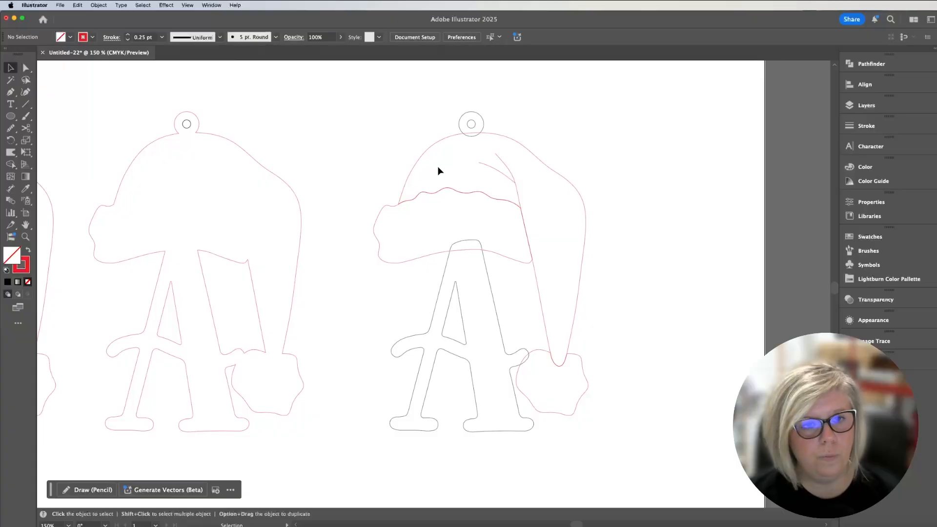
left_click_drag(335, 96, 621, 454)
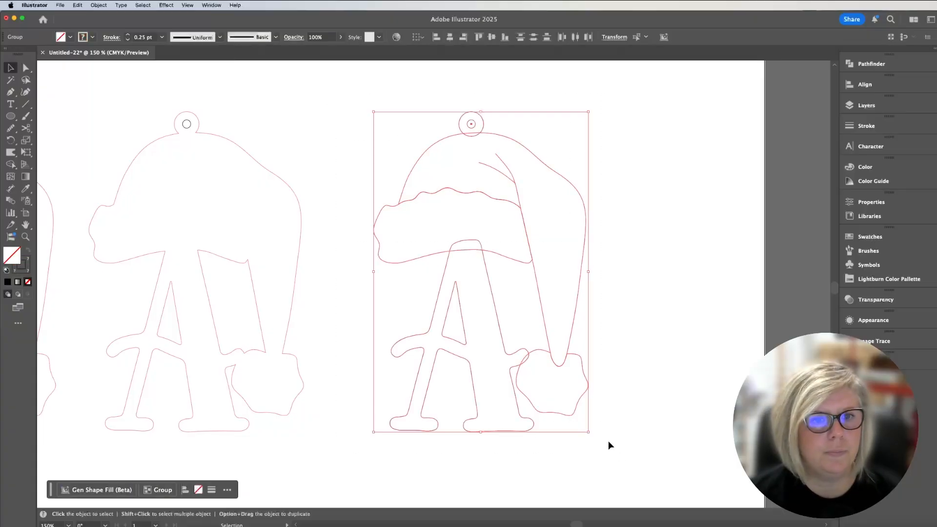
left_click(9, 165)
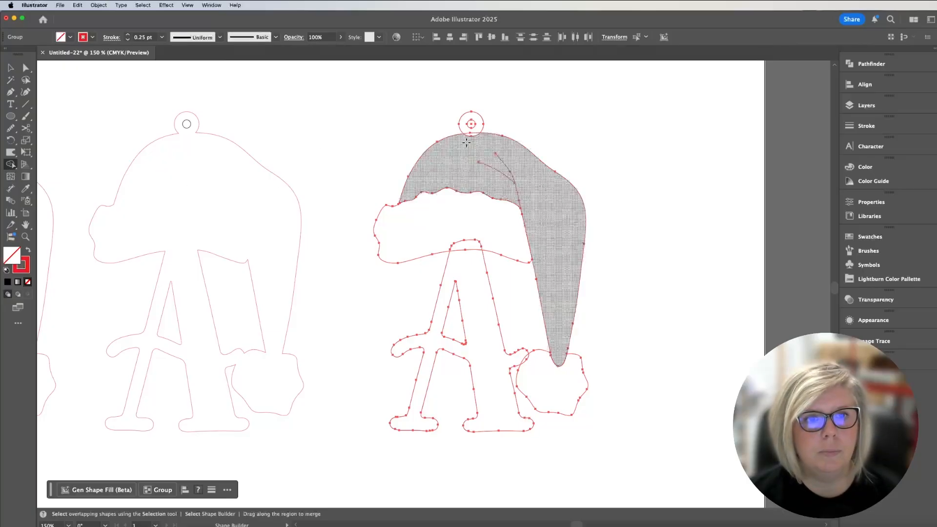
left_click_drag(471, 142, 470, 123)
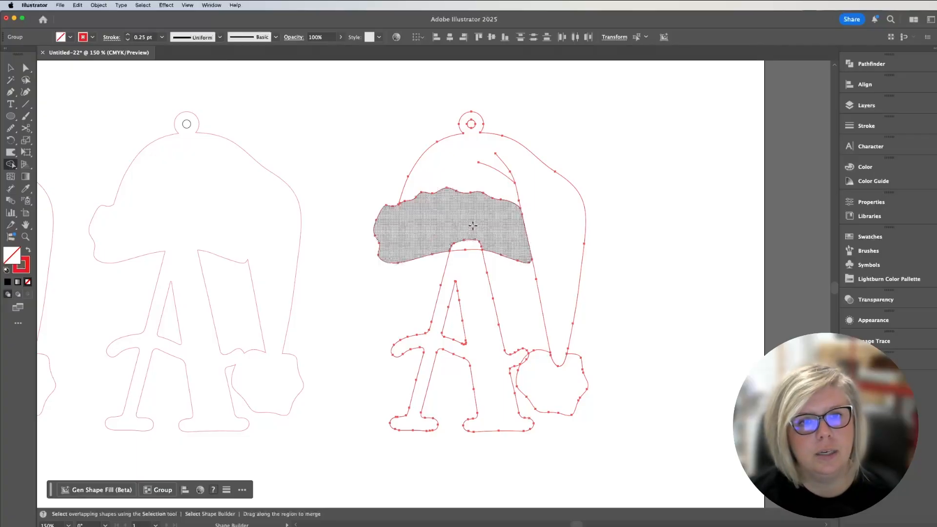
Merge the overlapping bits of the letter A into the third design's brim and pompom with the Shape Builder tool
left_click_drag(472, 224, 469, 242)
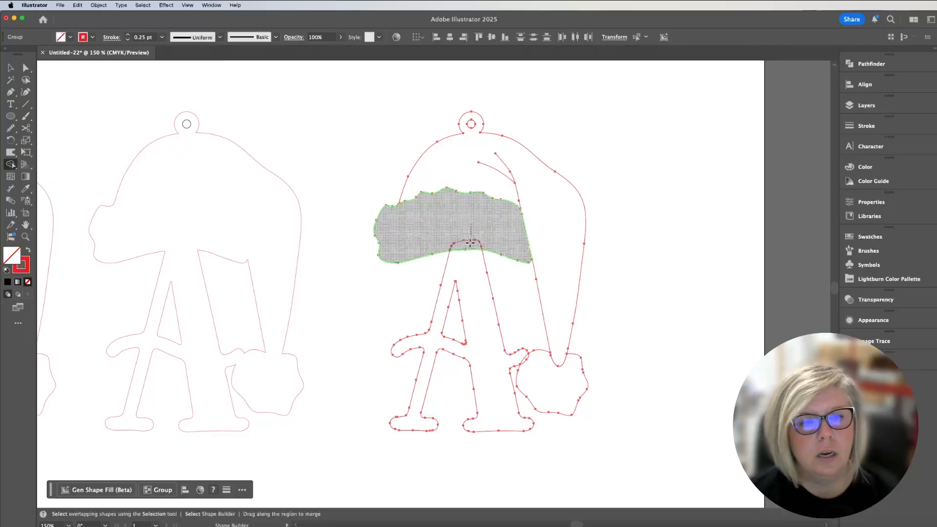
left_click_drag(469, 243, 470, 243)
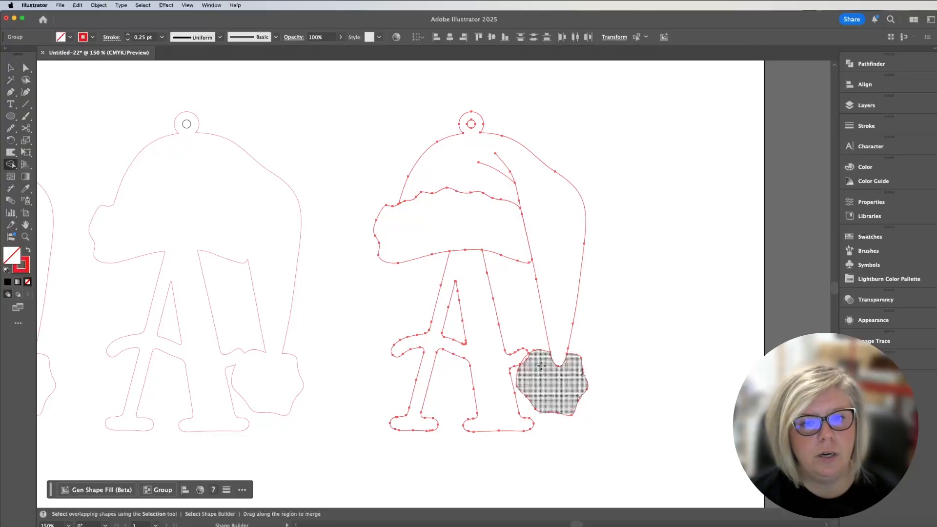
left_click_drag(541, 365, 528, 359)
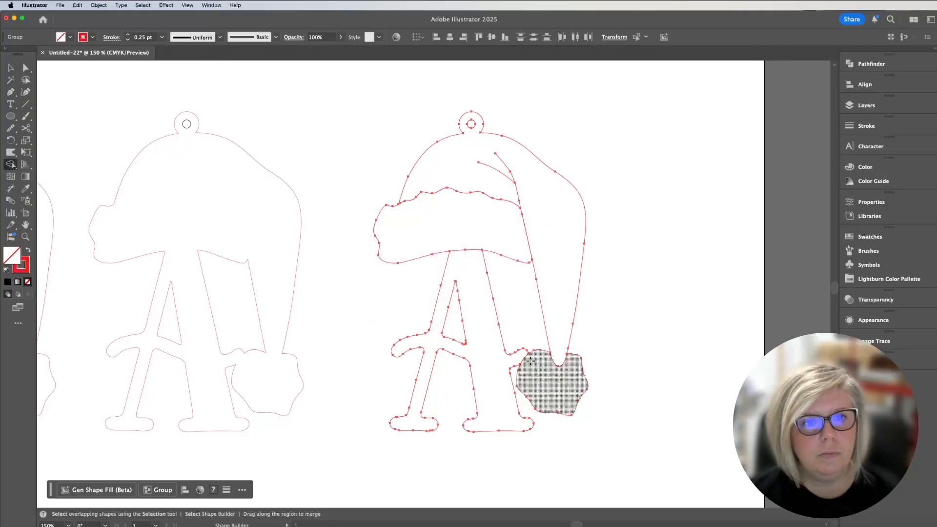
key("v")
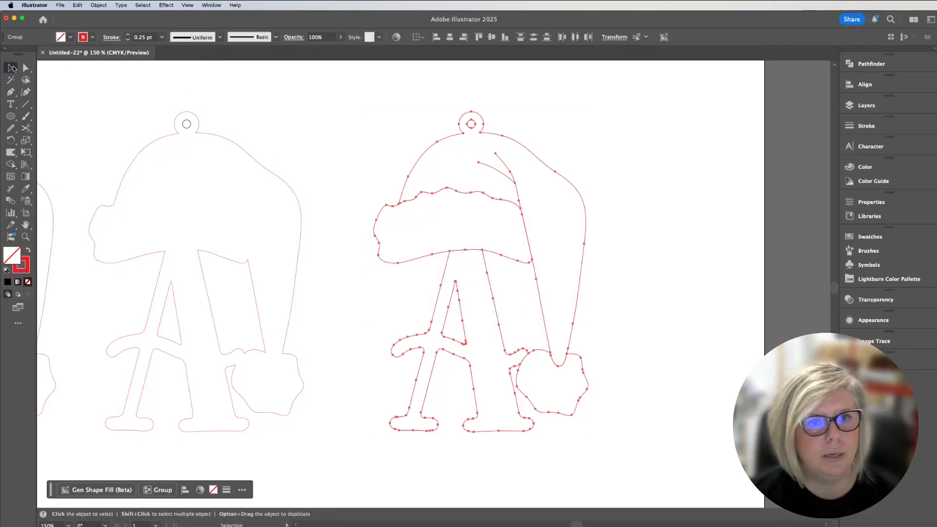
Ungroup the third design's hat and deselect everything
left_click(527, 136)
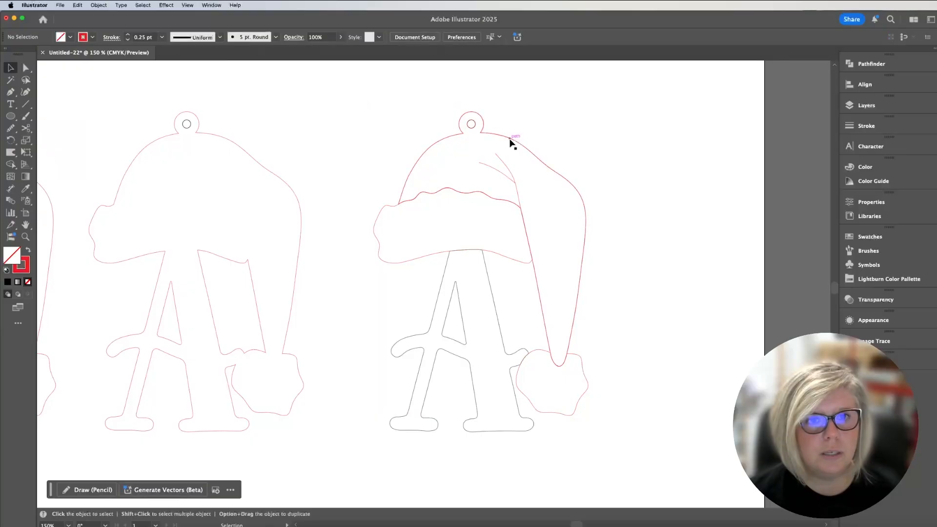
left_click(511, 142)
right_click(511, 139)
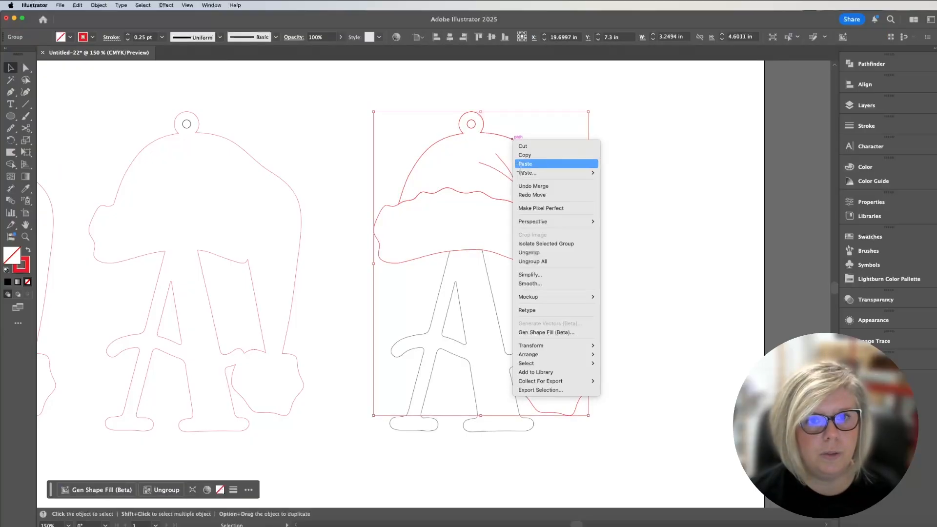
left_click(537, 252)
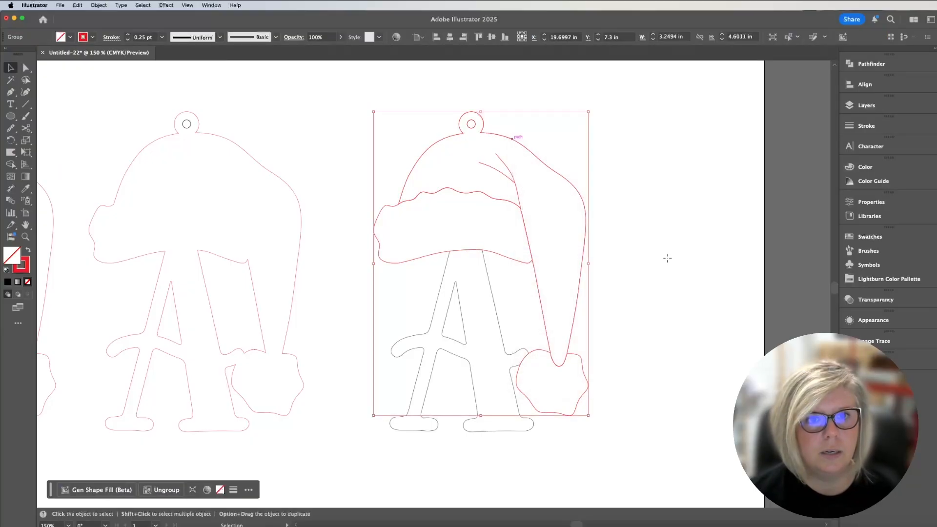
left_click(569, 178)
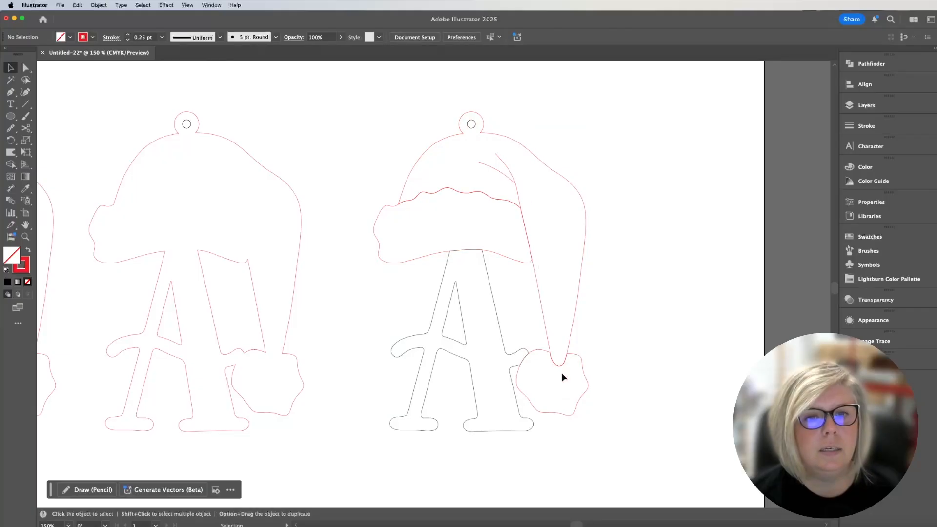
Move the third design's pompom, hat body, brim and letter A apart to check that each is a separate piece
left_click(585, 377)
left_click_drag(584, 374, 613, 398)
left_click_drag(588, 251, 600, 232)
left_click_drag(524, 225, 441, 215)
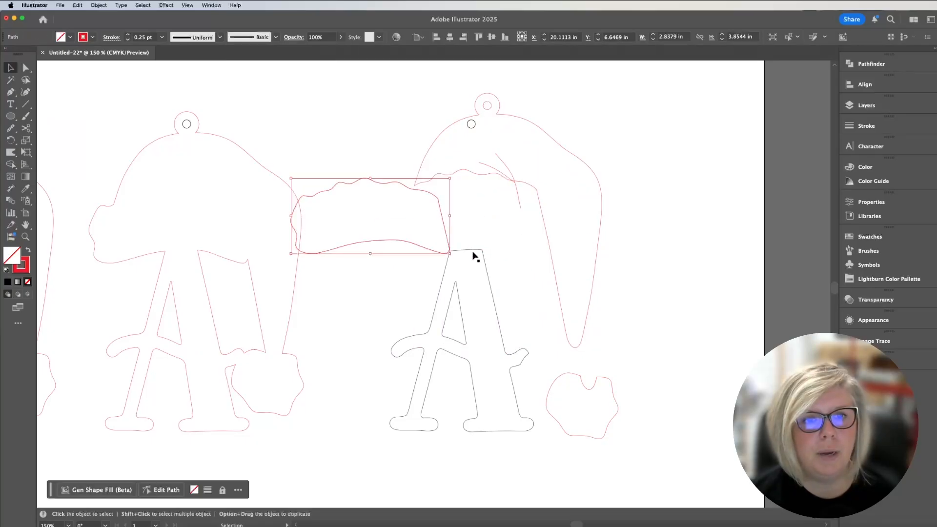
left_click_drag(484, 266, 475, 291)
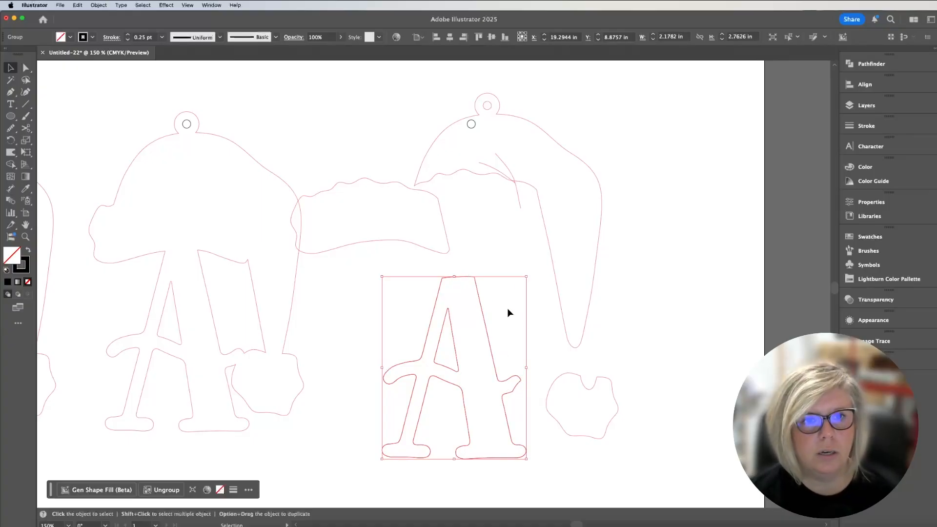
Undo the test moves of the third design's letter, brim, hat body and pompom
key("super+z")
key("super+z")
key("super+z")
key("super+z")
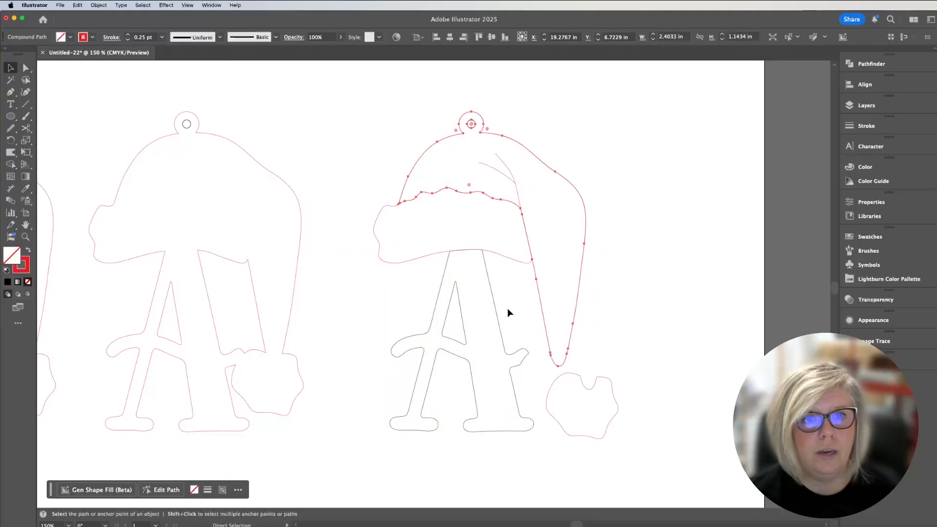
key("v")
key("super+z")
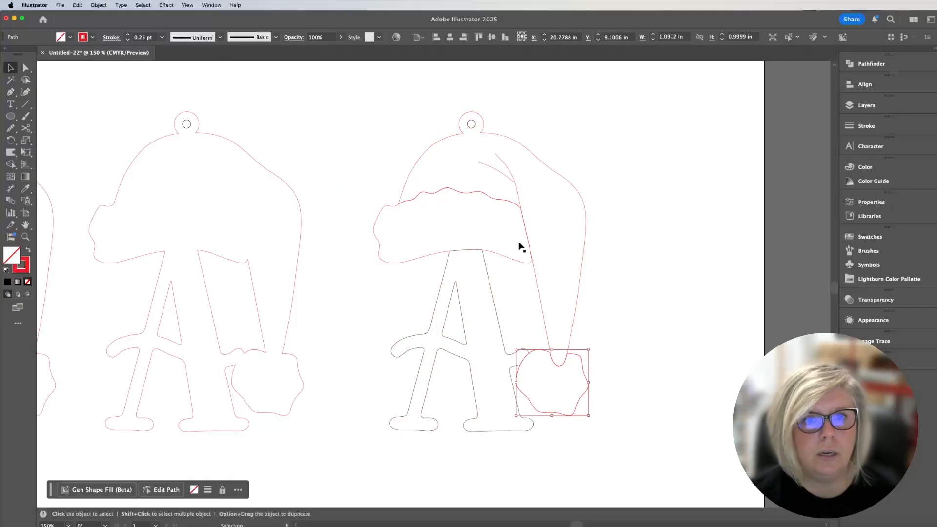
Select the third design's hat body together with its fold lines and group them
left_click(526, 176)
left_click(515, 174)
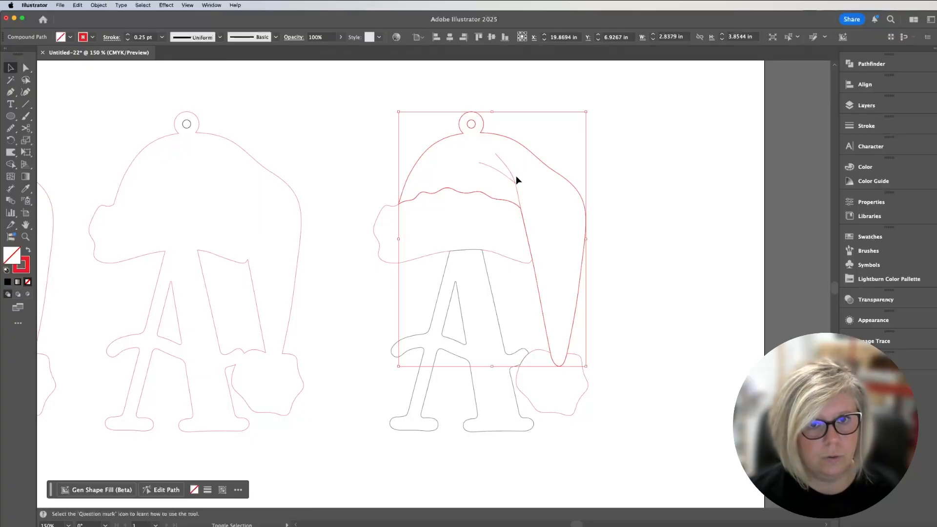
left_click(498, 178, "shift")
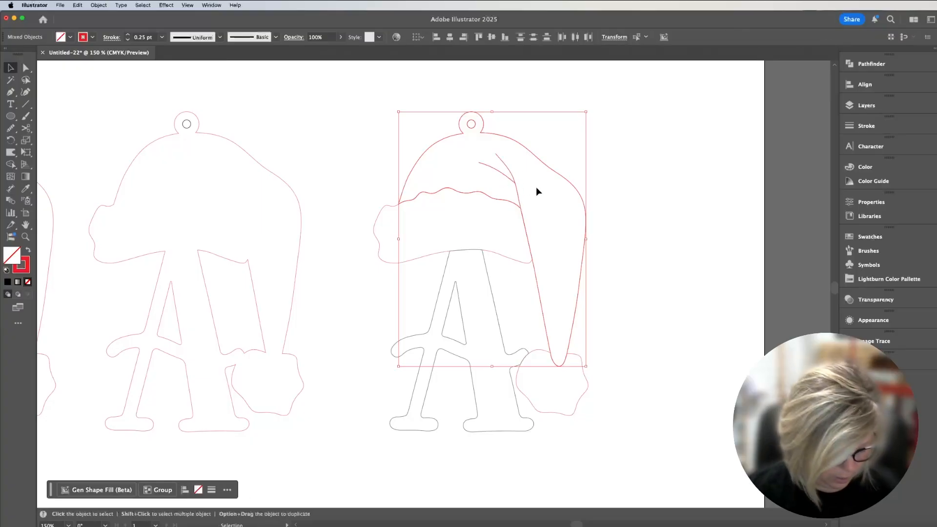
key("super+g")
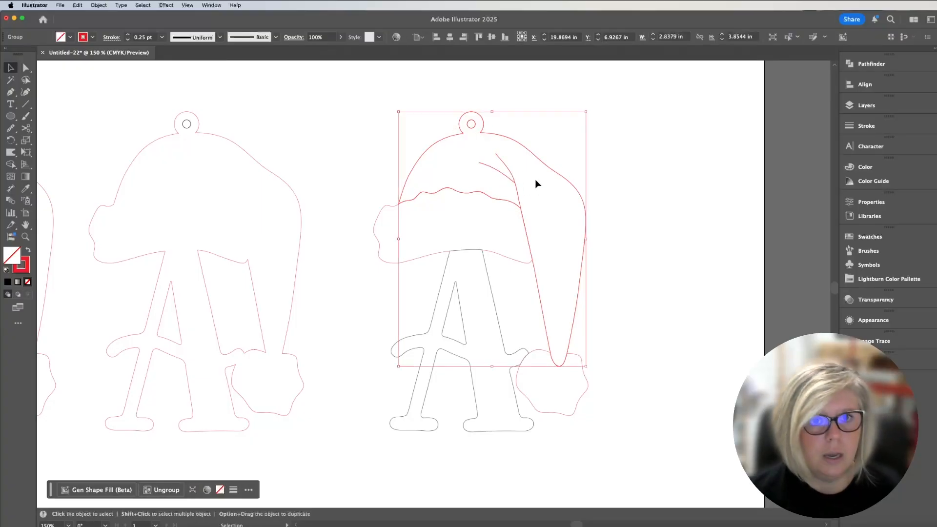
Test-move the grouped hat body and fold lines, undo the move and deselect everything
left_click(558, 153)
left_click_drag(540, 162, 575, 150)
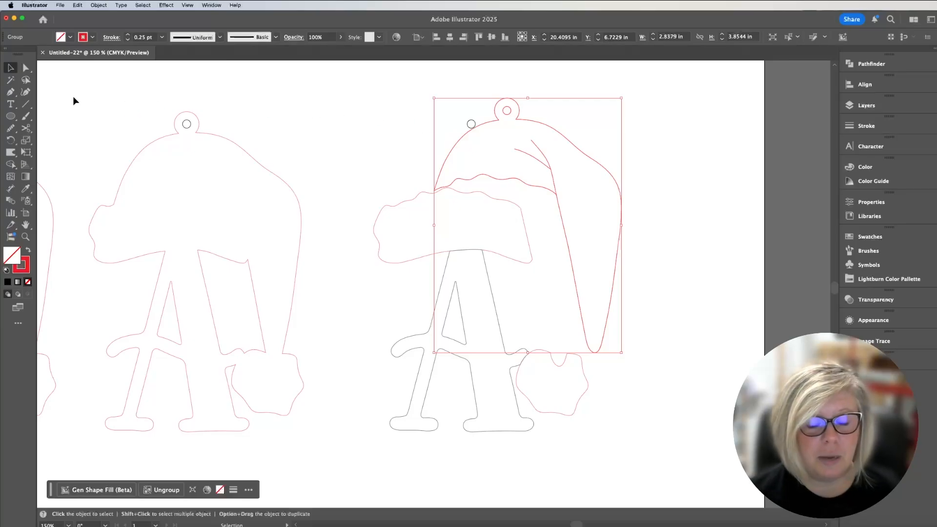
key("super+z")
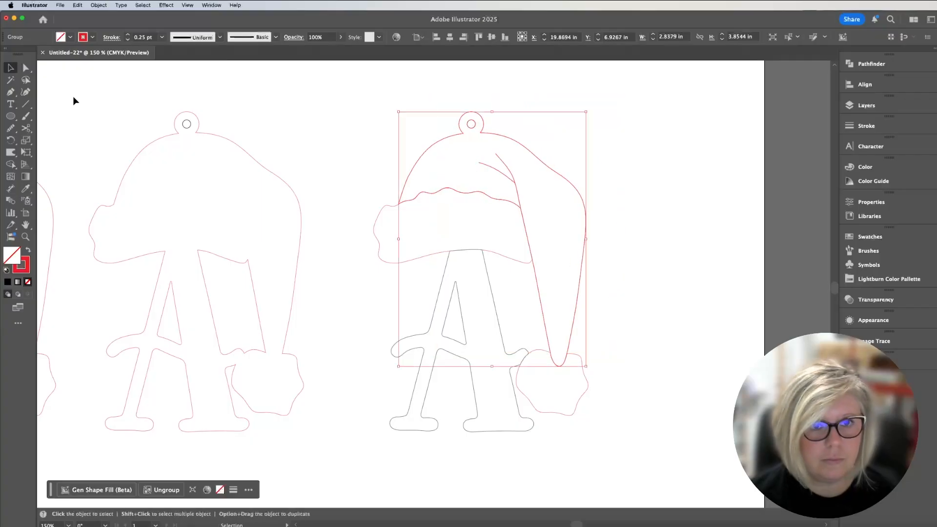
left_click(648, 184)
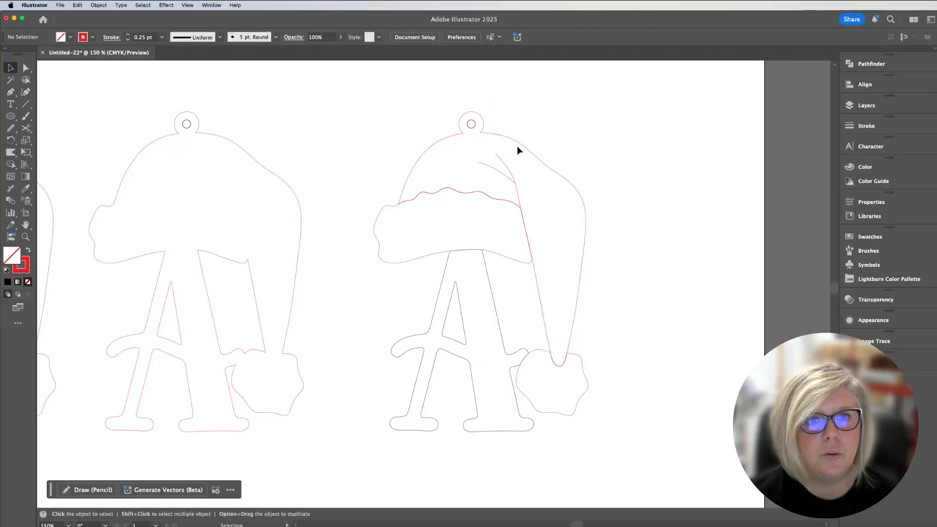
Delete the leftover black circle from the hanging-ring hole of the third design and of the middle design
left_click(470, 128)
left_click(578, 144)
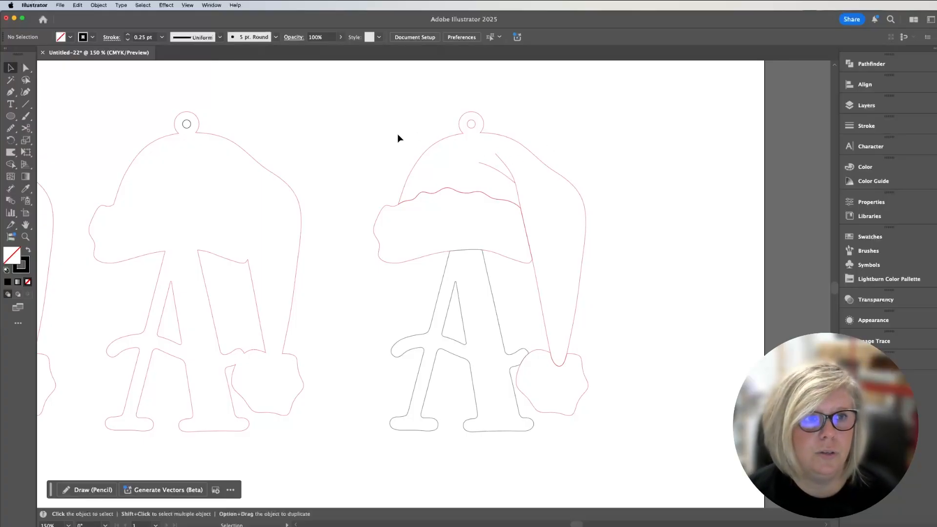
left_click(241, 151)
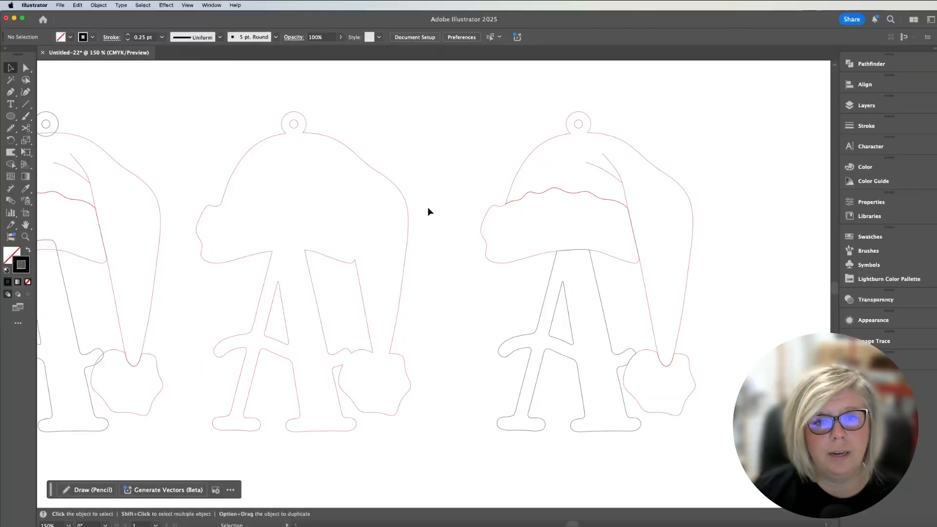
Set the stroke of the whole third design to red from the Lightburn color palette, deselect it and close the palette
left_click_drag(455, 92, 741, 463)
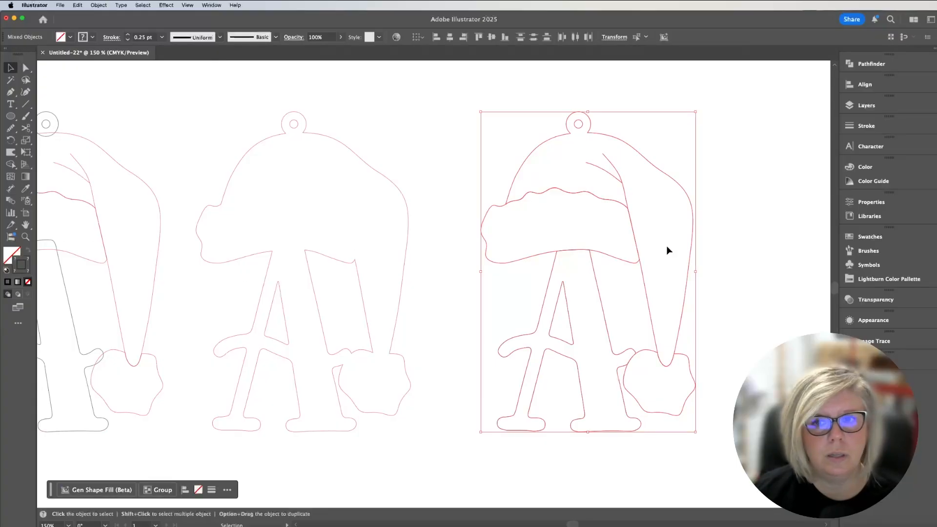
left_click(869, 238)
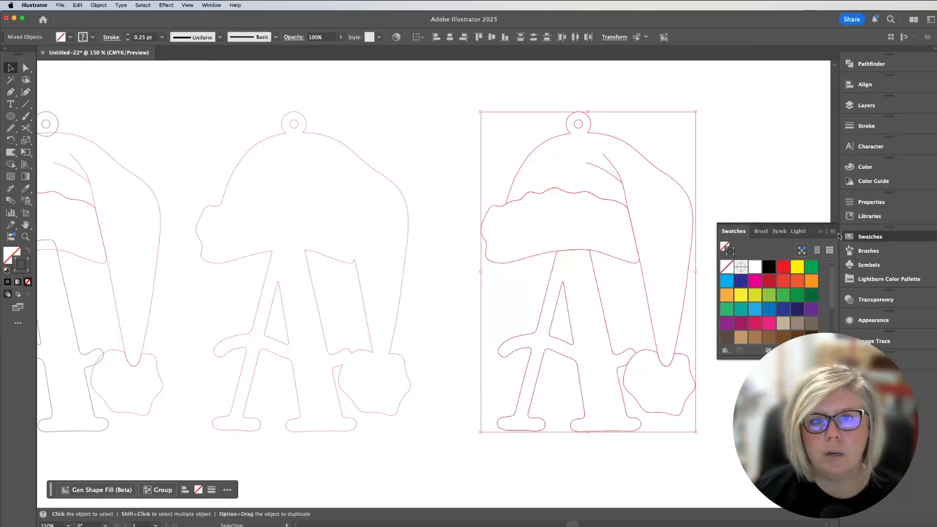
left_click(799, 231)
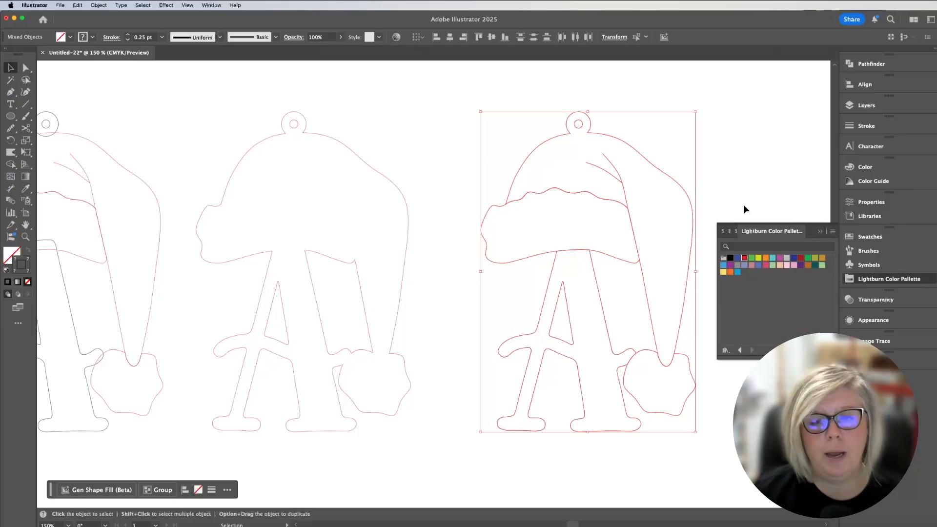
left_click(745, 258)
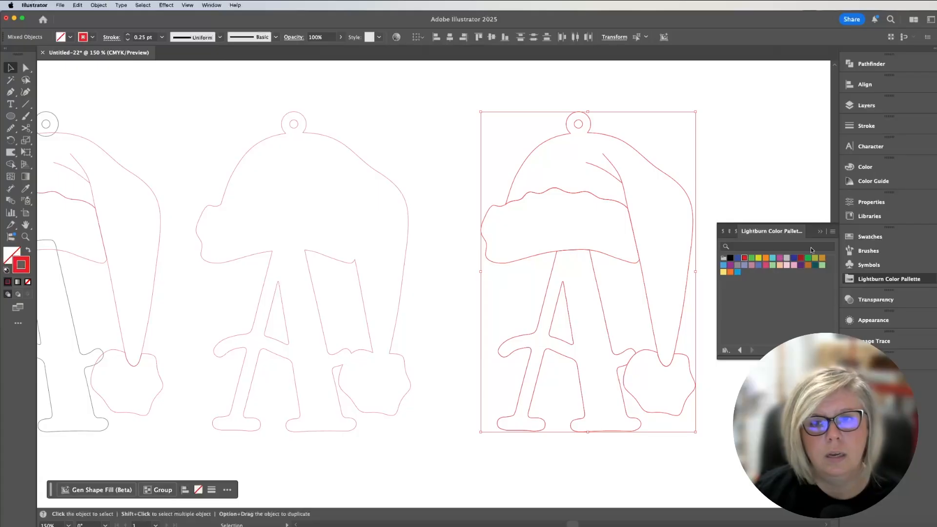
left_click(786, 182)
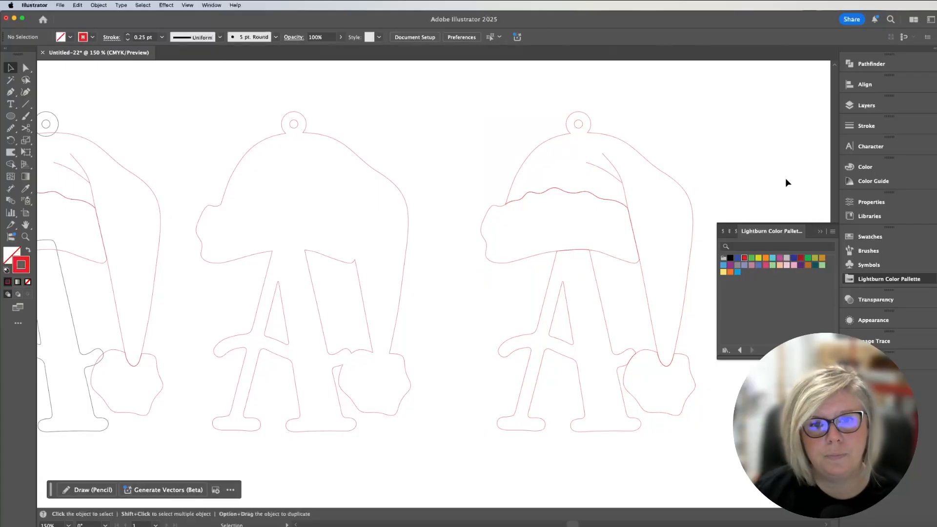
left_click(820, 230)
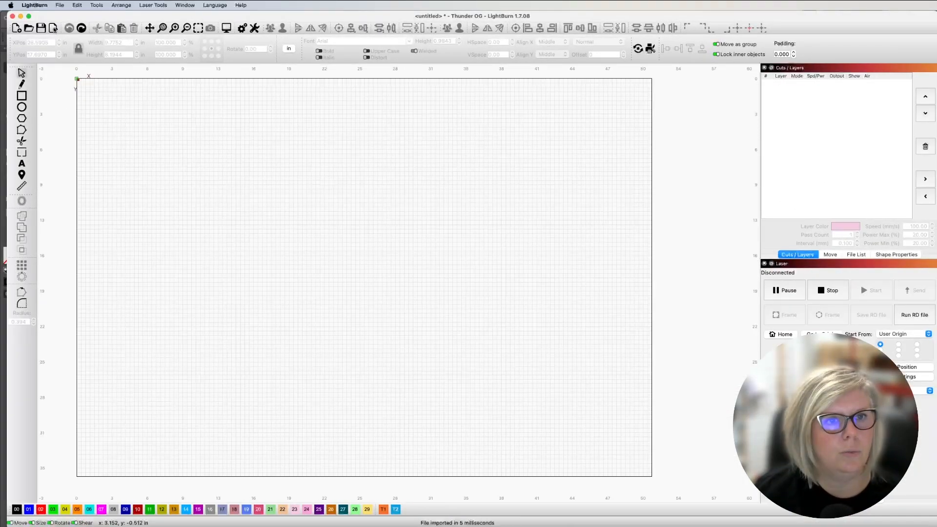
Switch to LightBurn and import the Santa hat artwork file into the empty workspace
left_click(53, 28)
double_click(656, 162)
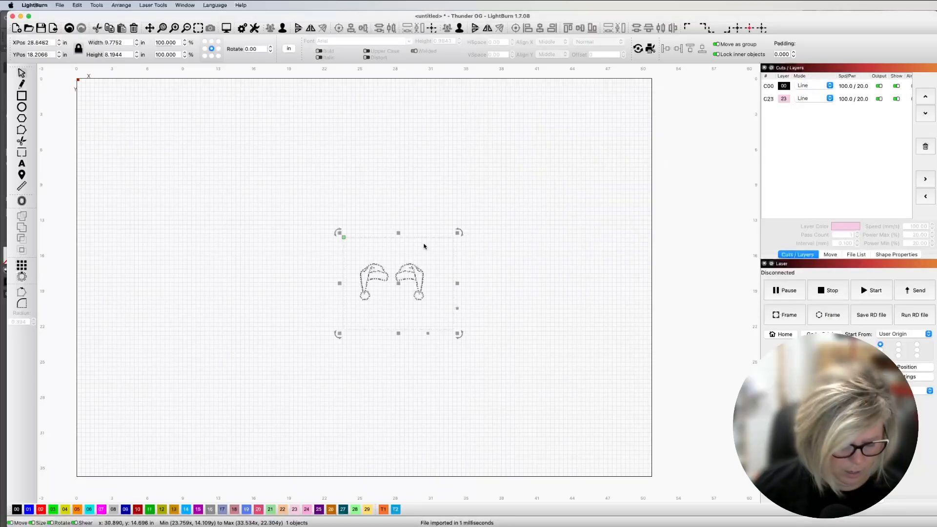
Ungroup the imported artwork and delete the left hat design together with the surrounding pink frame
key("super+u")
left_click(324, 215)
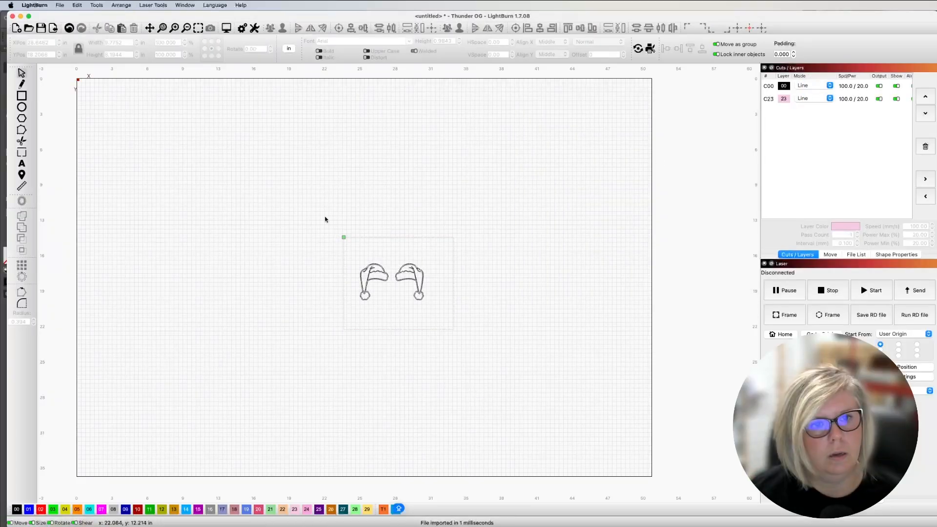
left_click_drag(384, 296, 319, 231)
key("Delete")
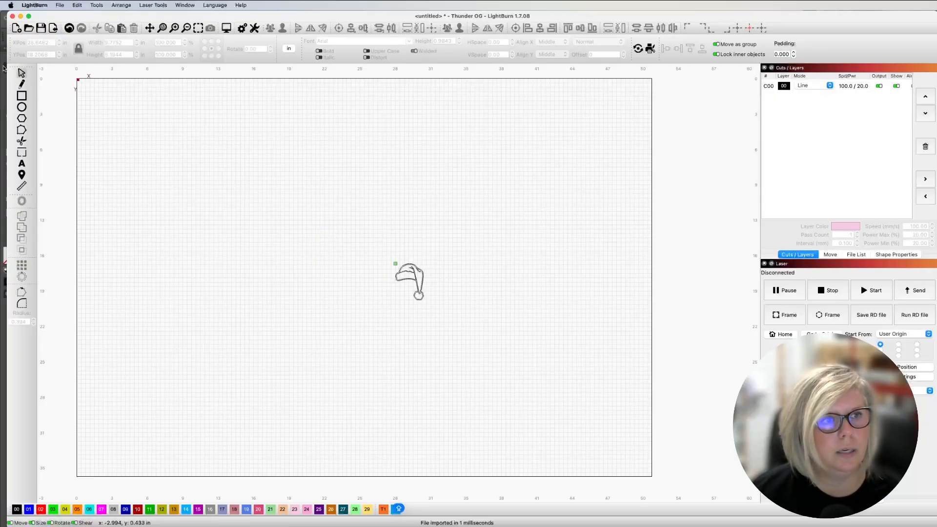
Move the hat body with its fold lines about 2.7 in to the right, clear of the base silhouette
scroll(411, 281, "up", 6)
left_click(429, 149)
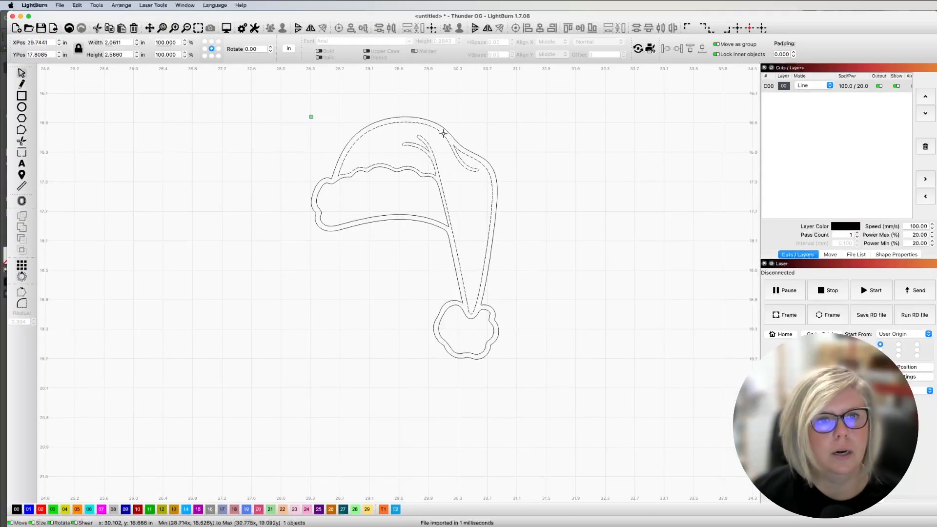
left_click_drag(429, 150, 627, 152)
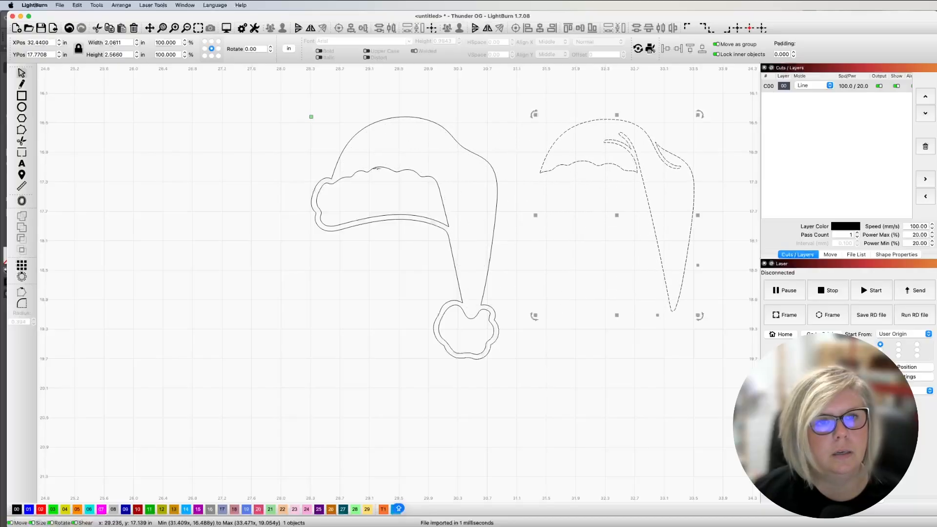
Offset the fur brim outward by 0.1 in, deleting the original, and narrow the enlarged brim to about 1.86 in wide
left_click(392, 169)
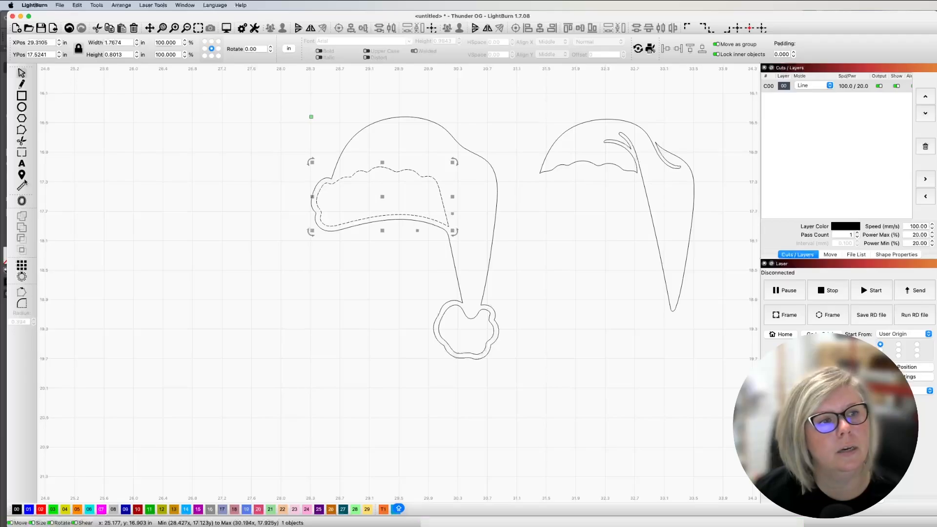
left_click(22, 199)
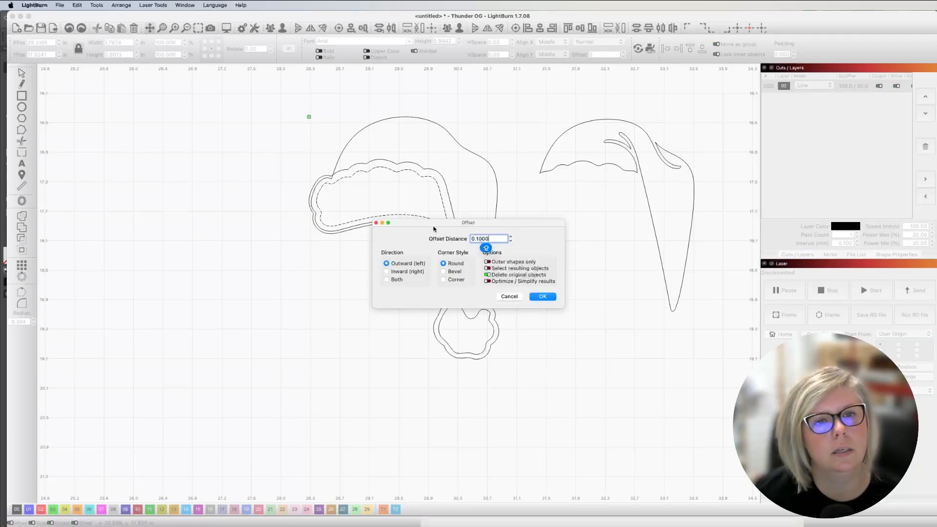
left_click_drag(471, 225, 639, 220)
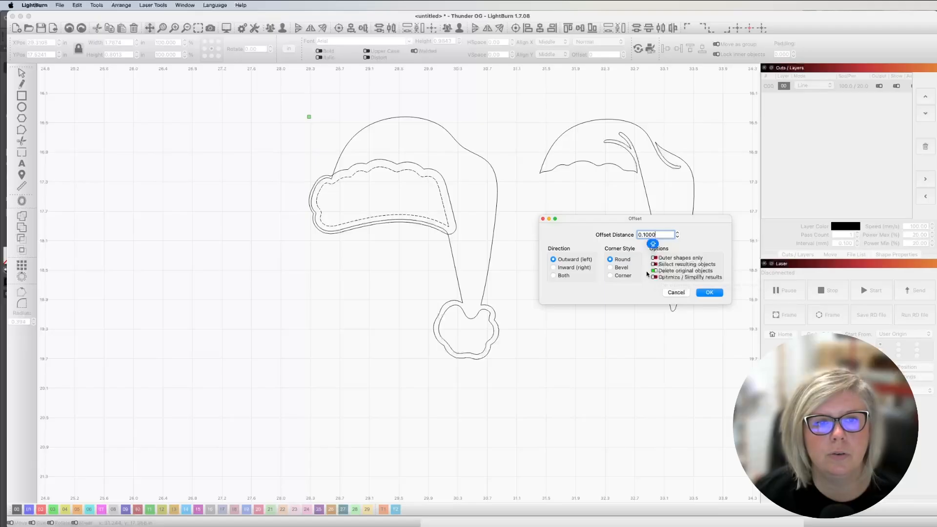
left_click(709, 292)
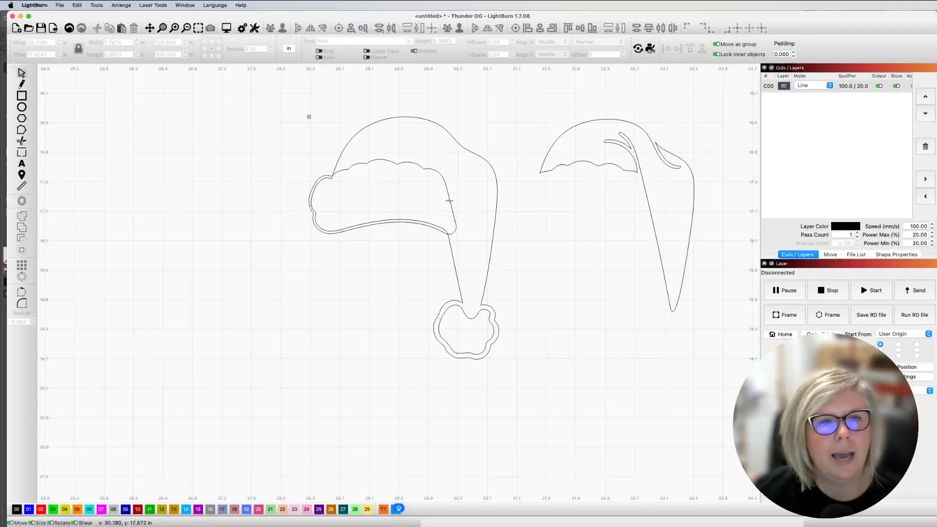
left_click(459, 198)
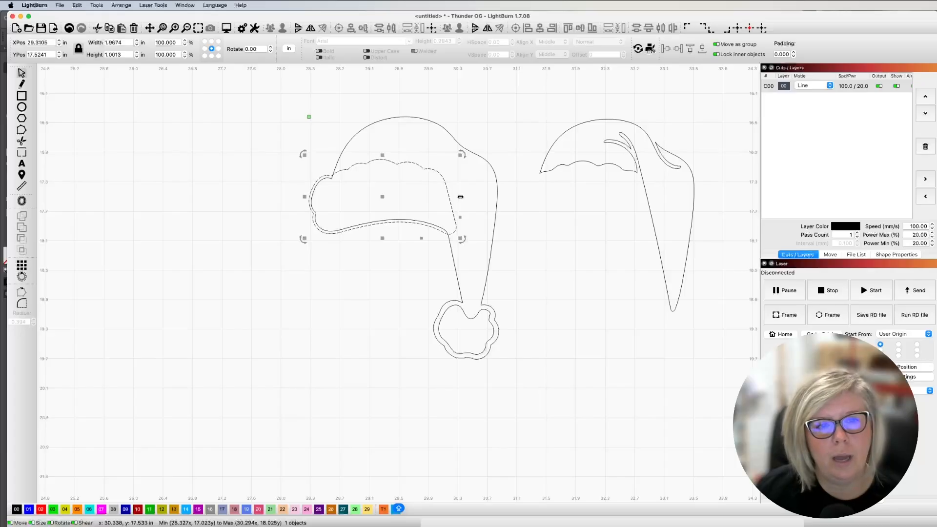
left_click_drag(460, 196, 452, 195)
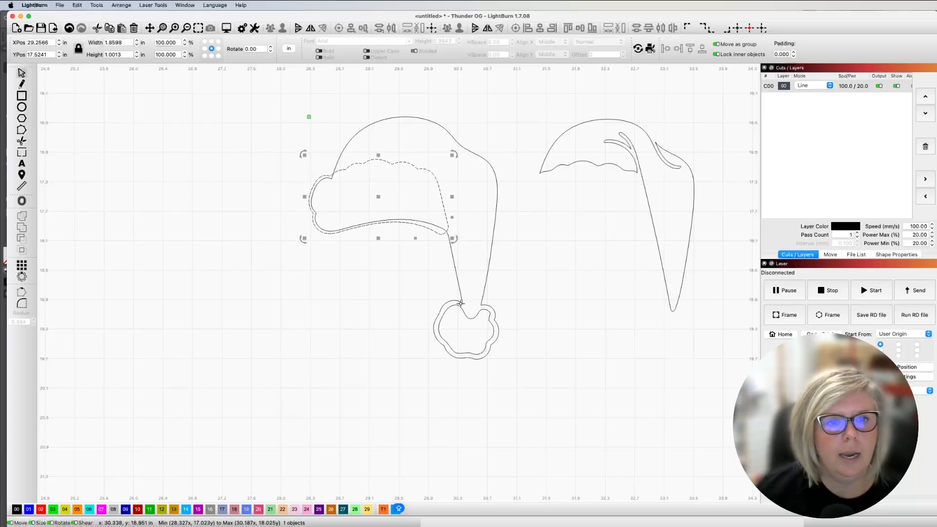
Offset the pompom outward by 0.1 in with round corners, deleting the original outline
left_click(460, 307)
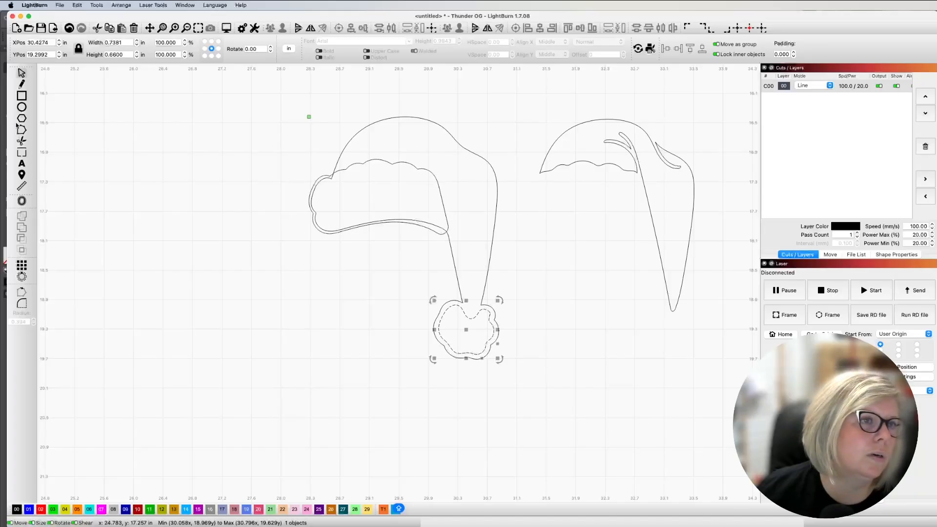
left_click(21, 201)
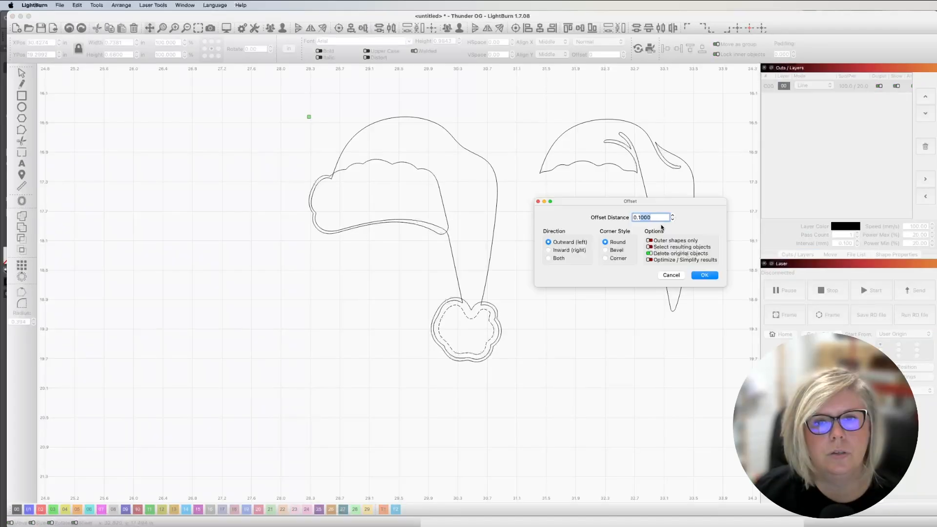
left_click(704, 275)
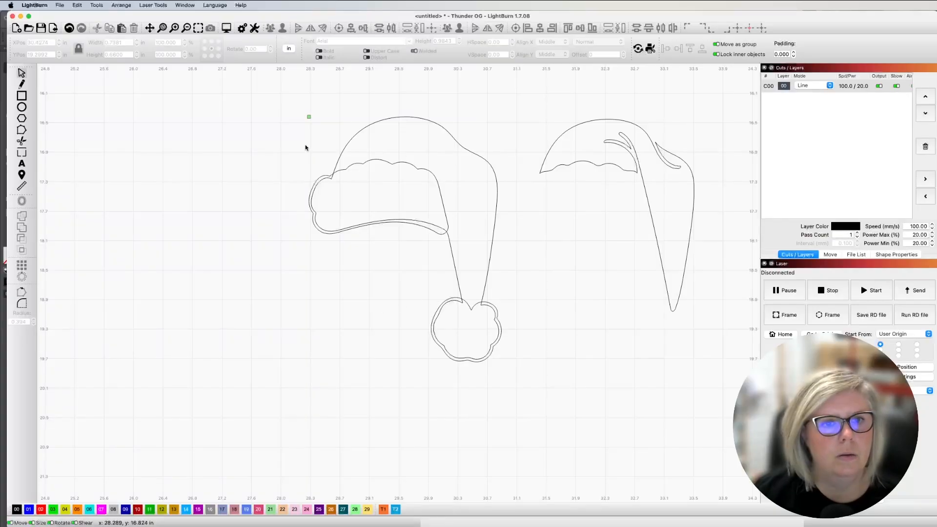
Place a duplicate of the silhouette, enlarged brim and pompom to the left of the original and deselect it
left_click_drag(282, 100, 525, 386)
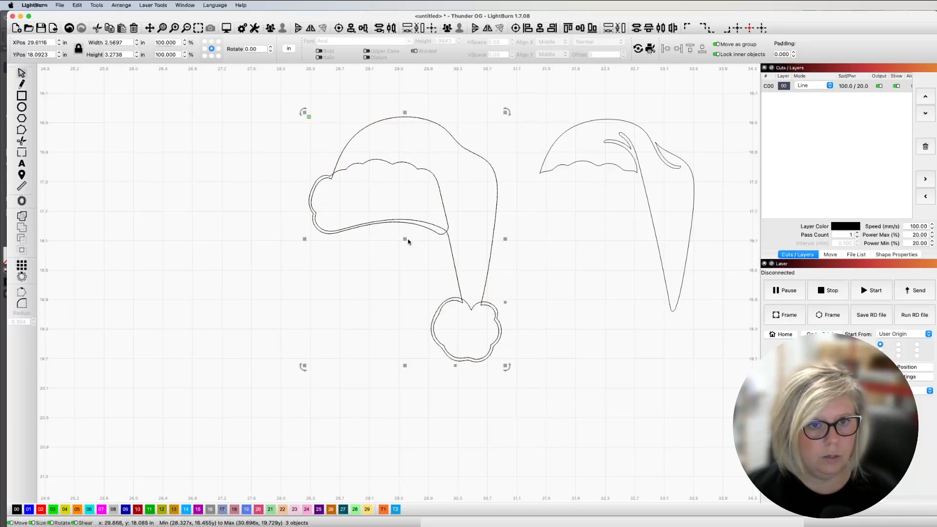
left_click_drag(404, 238, 157, 232)
left_click(460, 319)
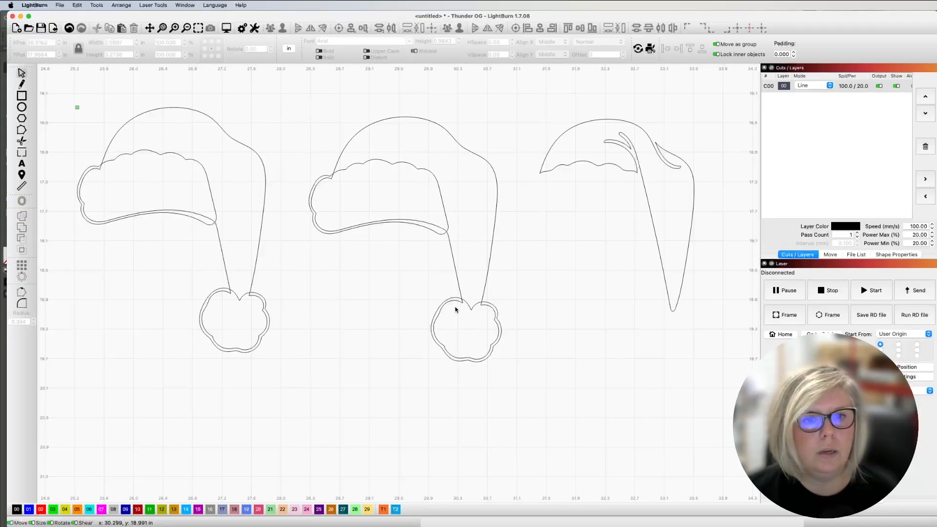
Boolean-intersect the middle hat's silhouette with its enlarged pompom, keeping only the trimmed pompom shape beside the brim
left_click(458, 301)
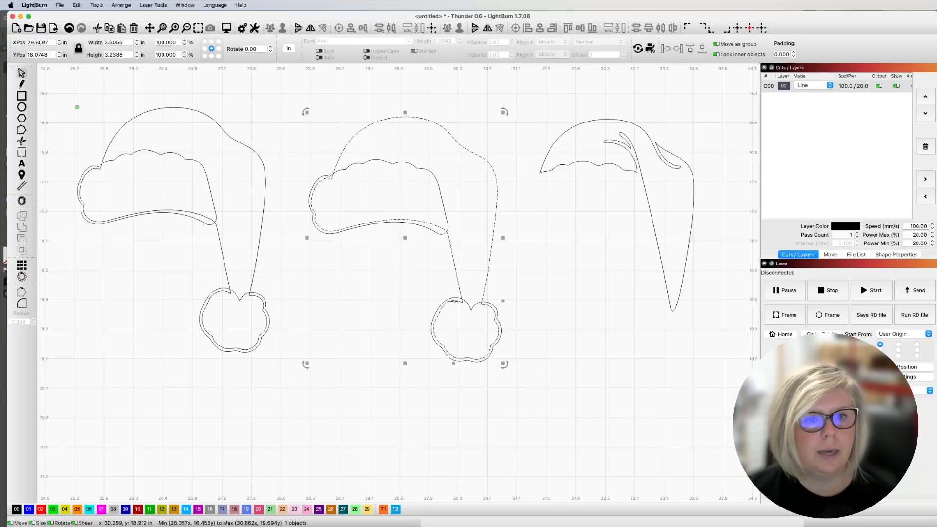
left_click(468, 304, "shift")
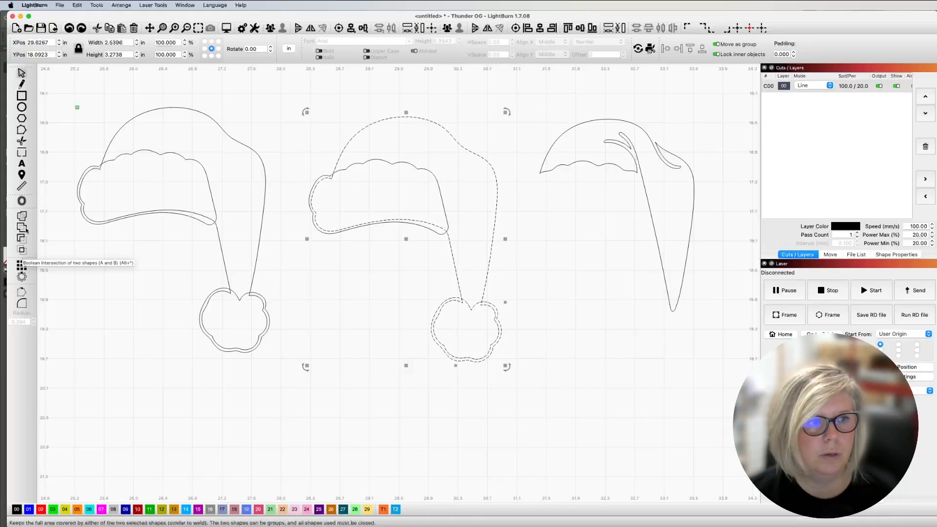
left_click(21, 253)
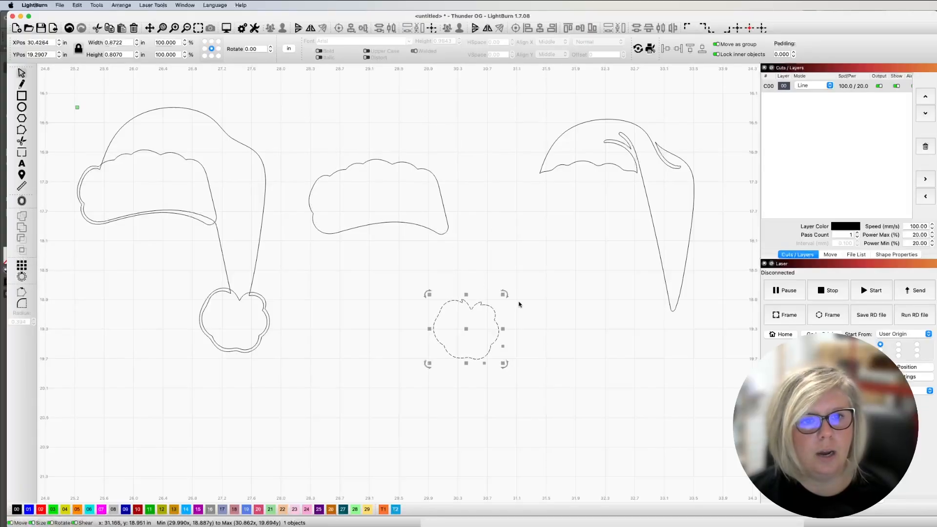
left_click(464, 315)
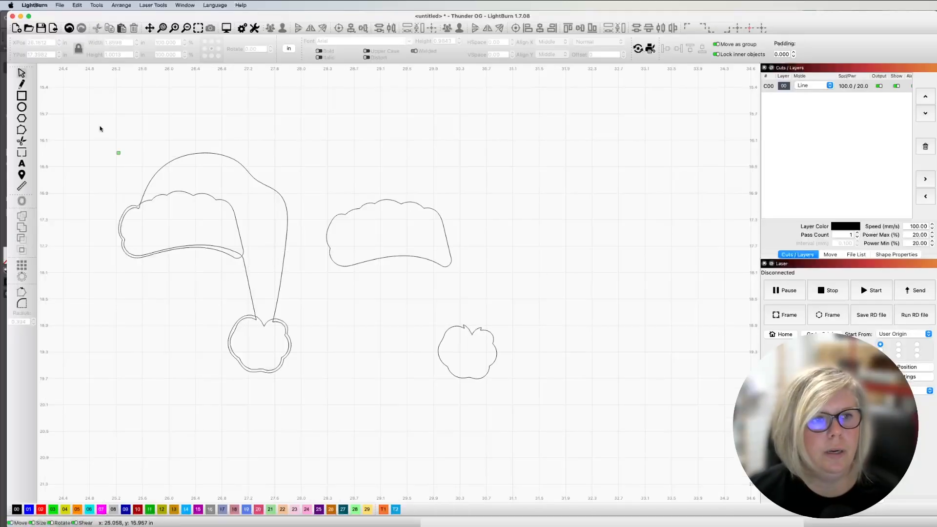
Duplicate the complete left hat to the right of the separated brim and pompom and deselect it
left_click_drag(83, 135, 302, 396)
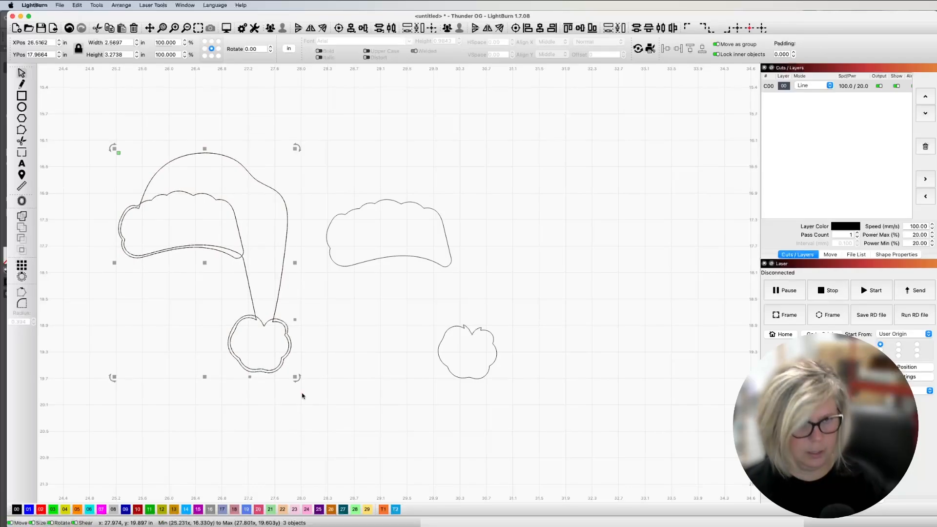
left_click_drag(204, 264, 587, 289)
left_click(562, 302)
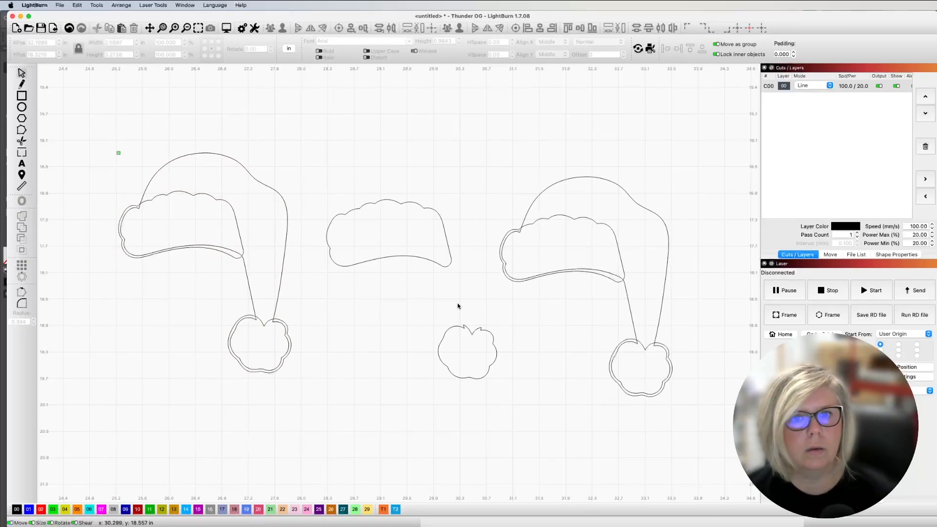
Trim the pompom and brim outlines off the right hat copy so only the hat body outline remains
left_click_drag(495, 156, 704, 426)
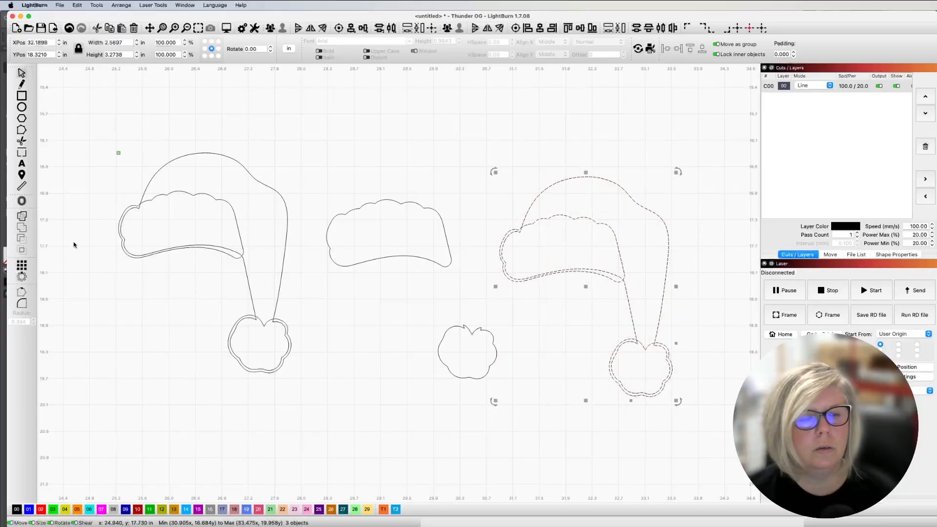
left_click(20, 142)
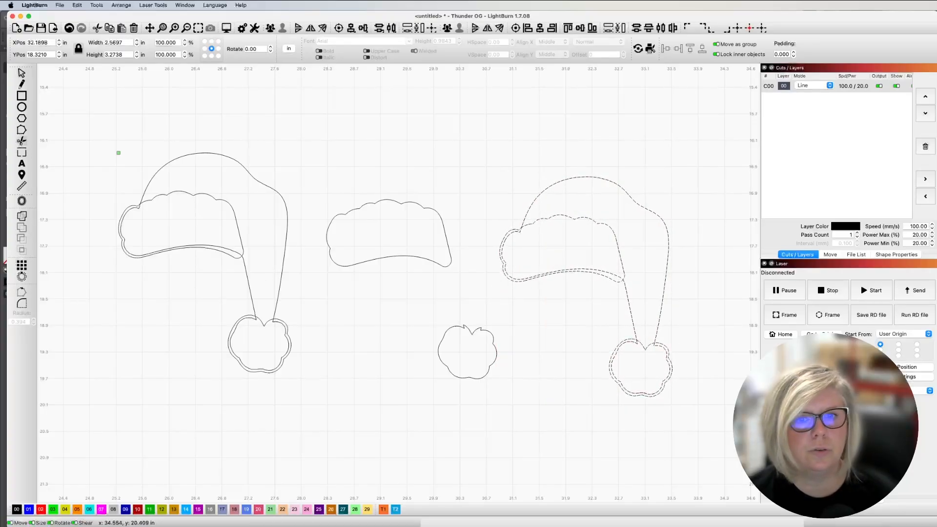
left_click(666, 346)
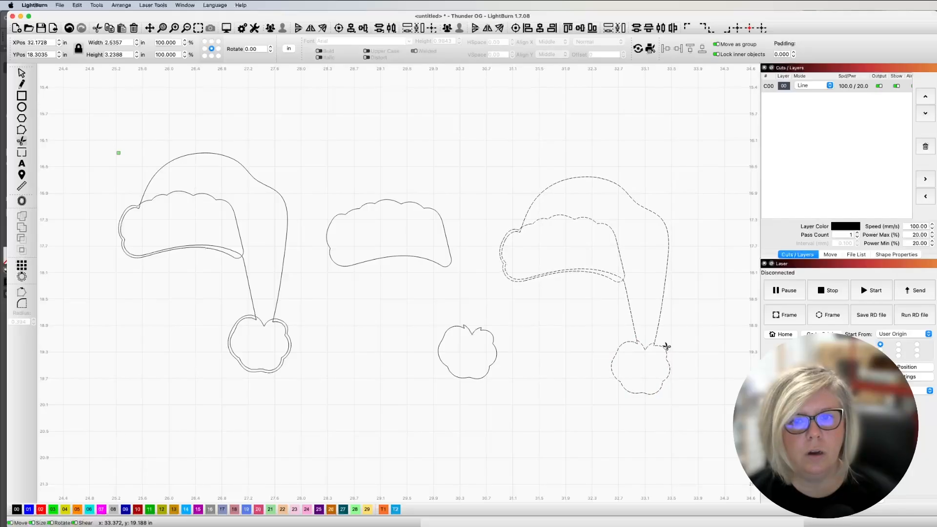
left_click(665, 347)
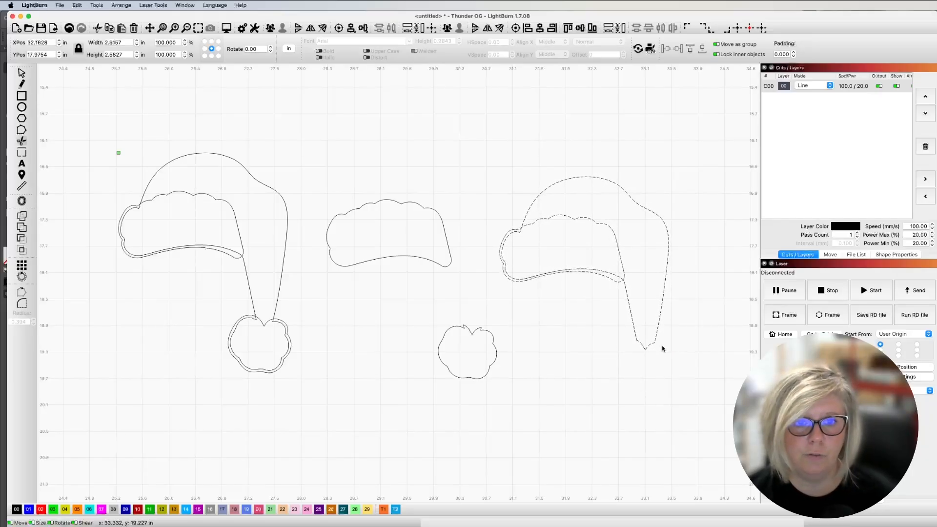
left_click(614, 274)
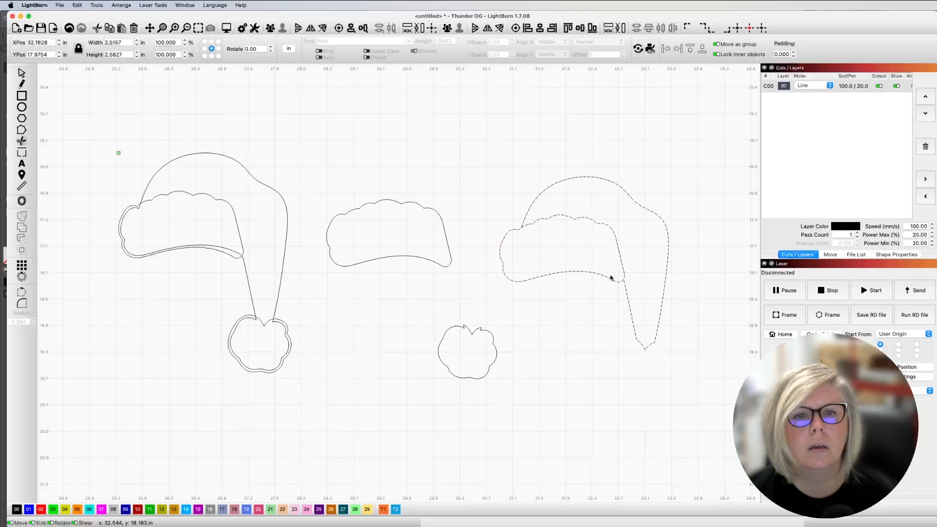
left_click(610, 277)
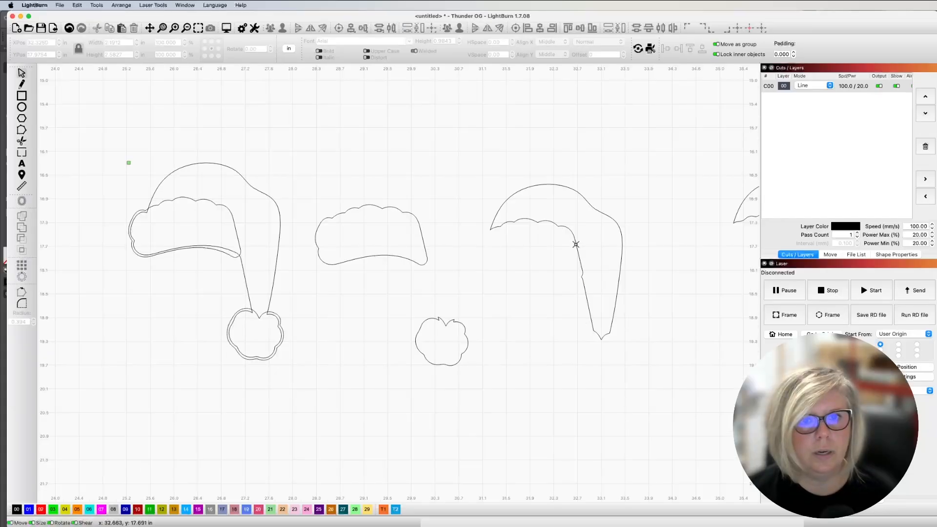
Move the trimmed hat body into place between the separated brim and pompom to assemble the middle hat
left_click_drag(576, 244, 421, 231)
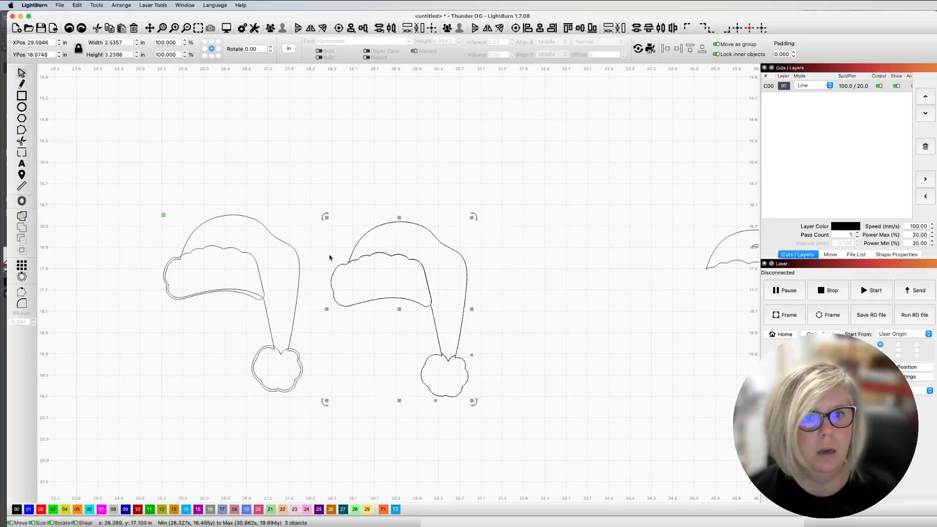
left_click(309, 249)
scroll(312, 248, "down", 2)
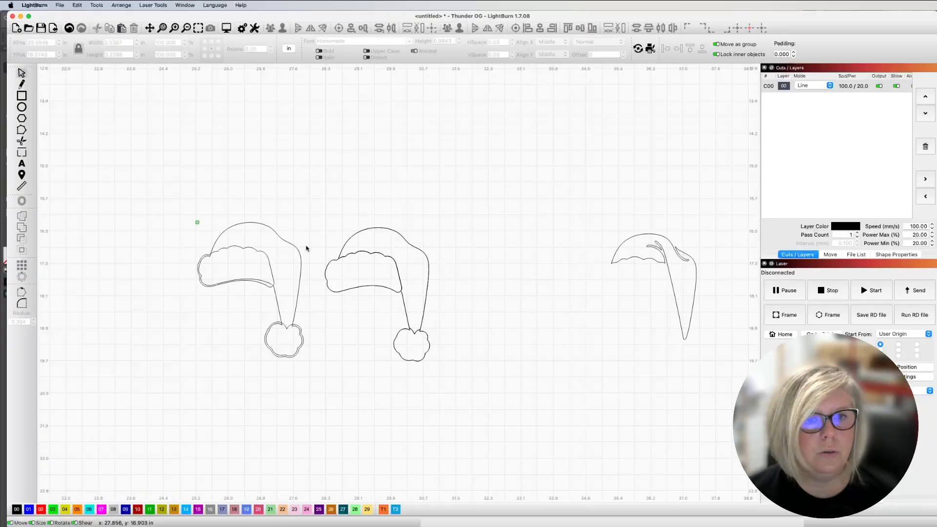
Draw two crossing curved fold lines inside the middle hat's body, just above the right corner of the brim
scroll(341, 259, "up", 6)
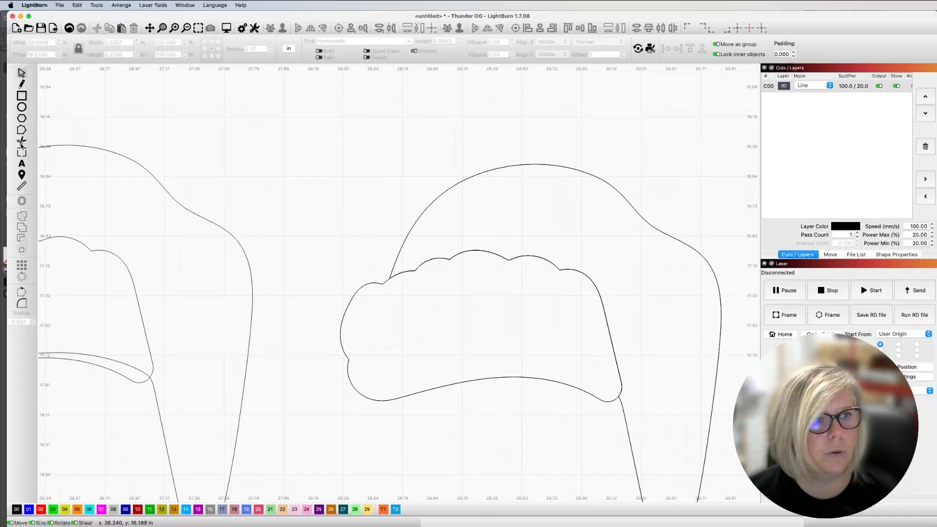
key("super+l")
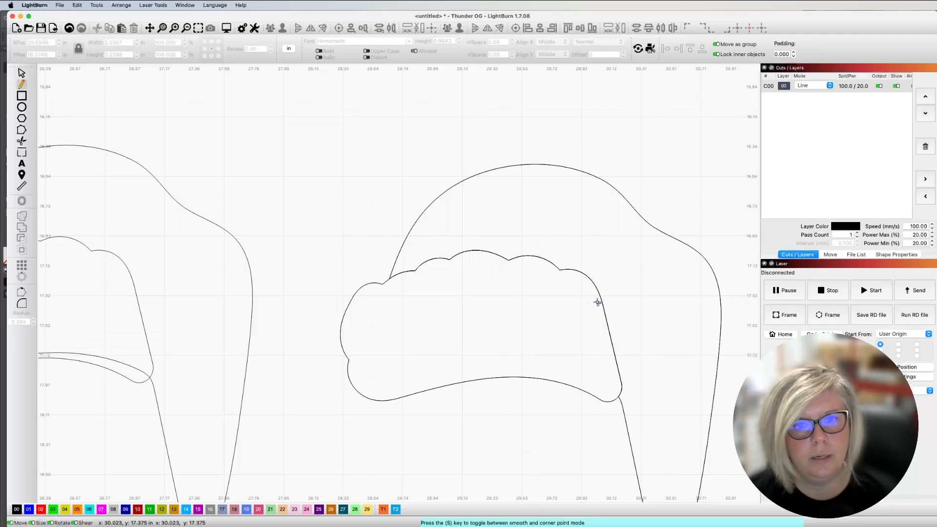
left_click(591, 289)
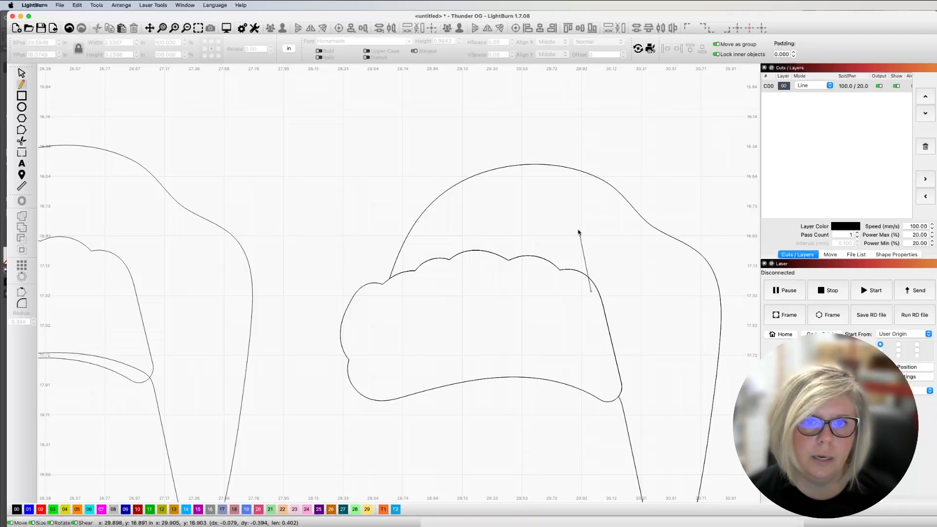
left_click_drag(579, 232, 545, 222)
left_click(545, 222)
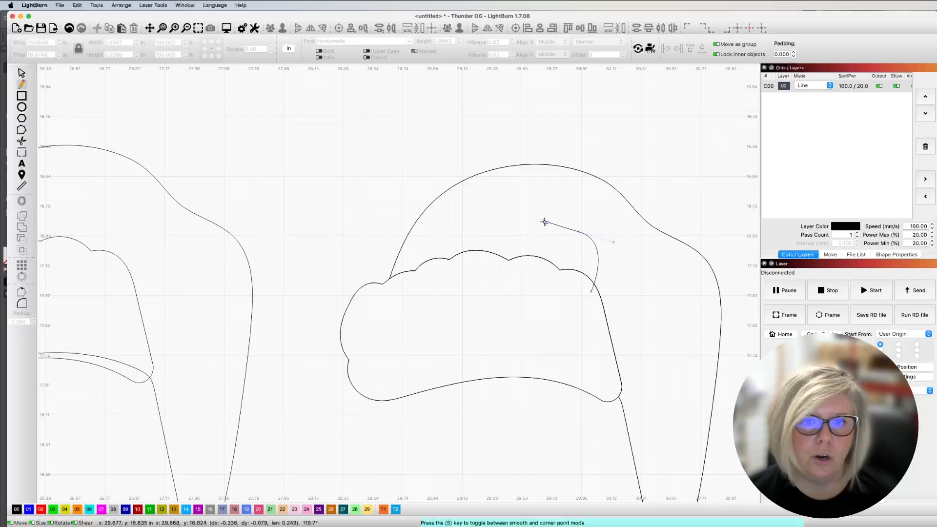
key("Escape")
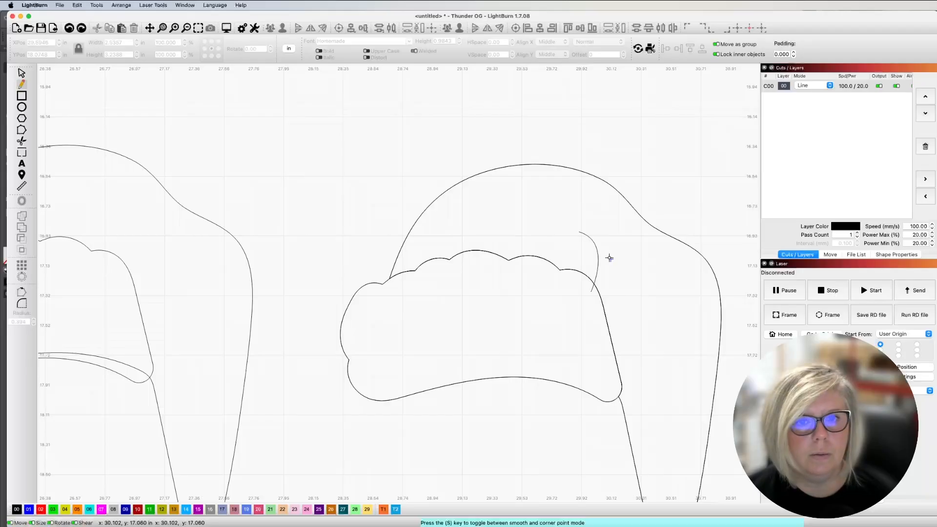
left_click(604, 257)
left_click_drag(567, 243, 539, 247)
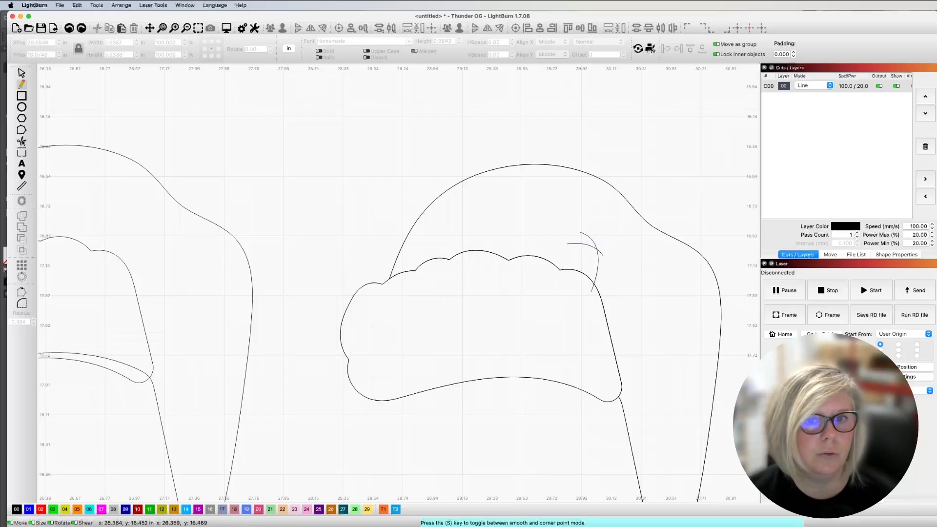
Trim the overrunning ends of the two fold lines where they cross each other and the middle hat's brim
left_click(22, 141)
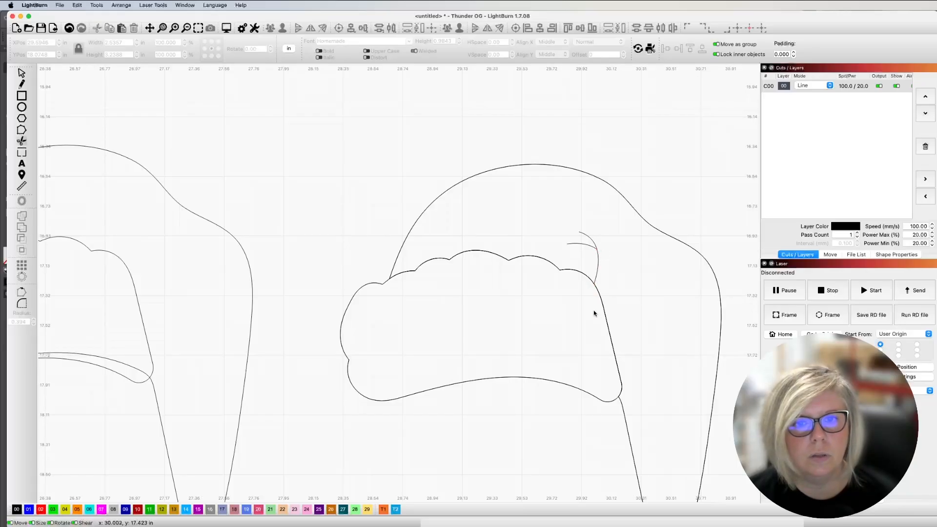
left_click(21, 73)
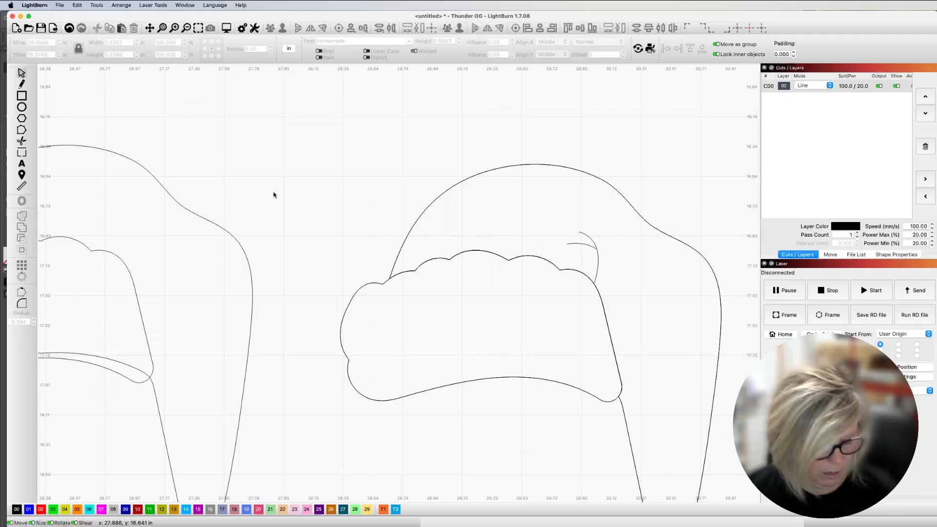
scroll(256, 266, "down", 5)
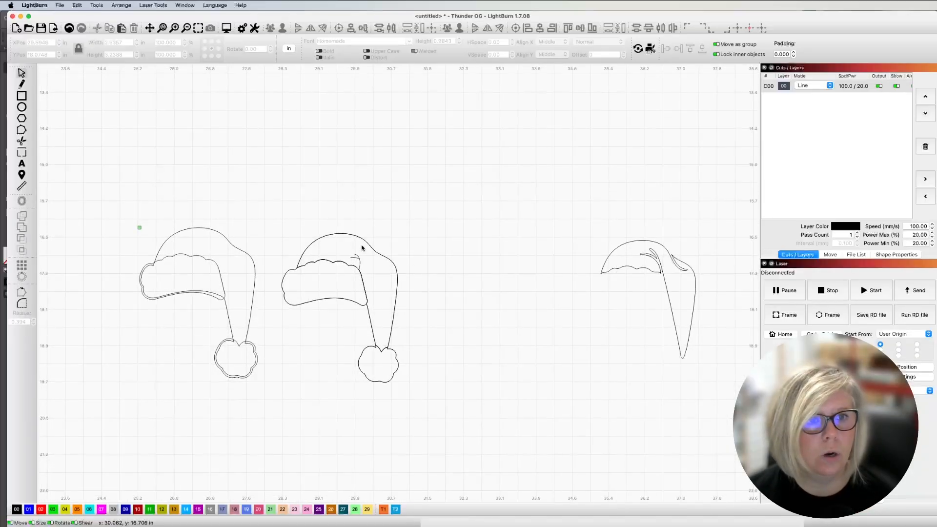
Draw a small circle above the middle hat and set its diameter to 0.125 in
left_click(22, 107)
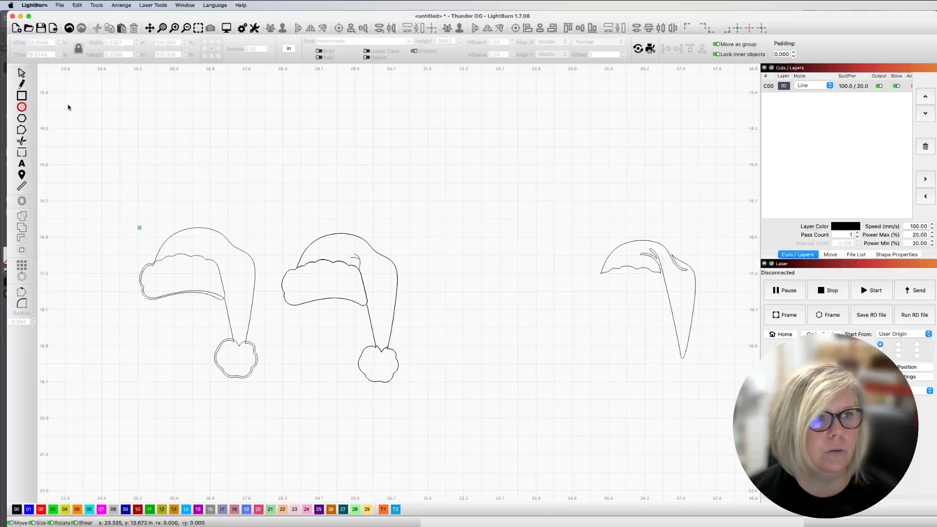
left_click_drag(296, 156, 324, 183)
double_click(127, 42)
key("BackSpace")
type("0.125")
key("Return")
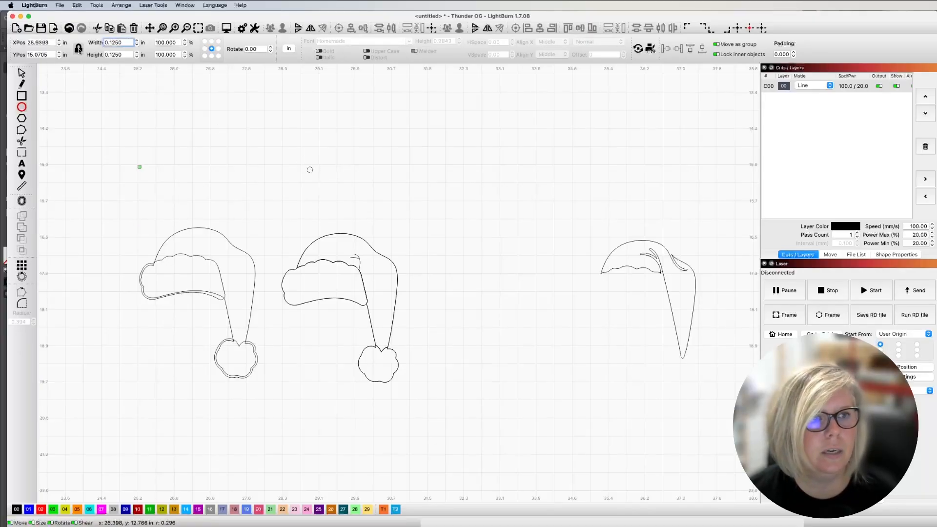
Draw a second circle just below the small one and set its diameter to 0.375 in
key("super+z")
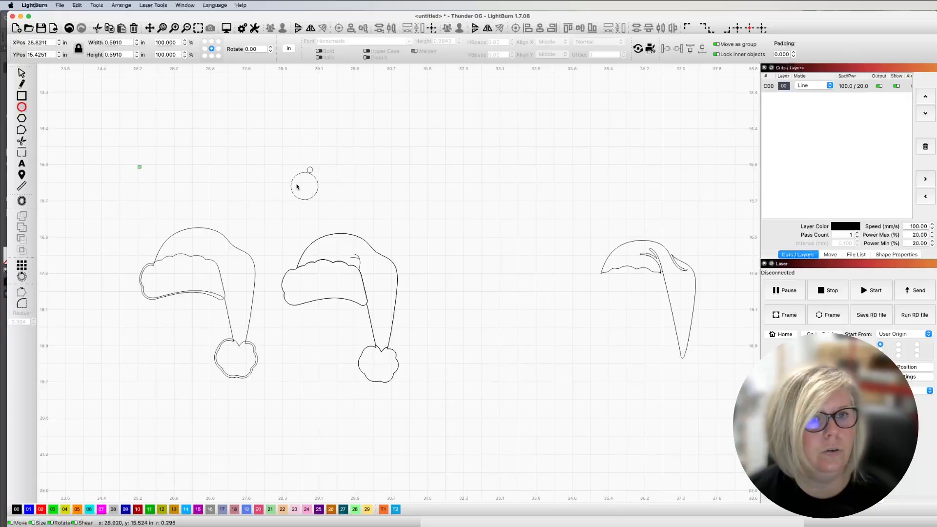
left_click_drag(126, 43, 72, 37)
type(".375")
key("Return")
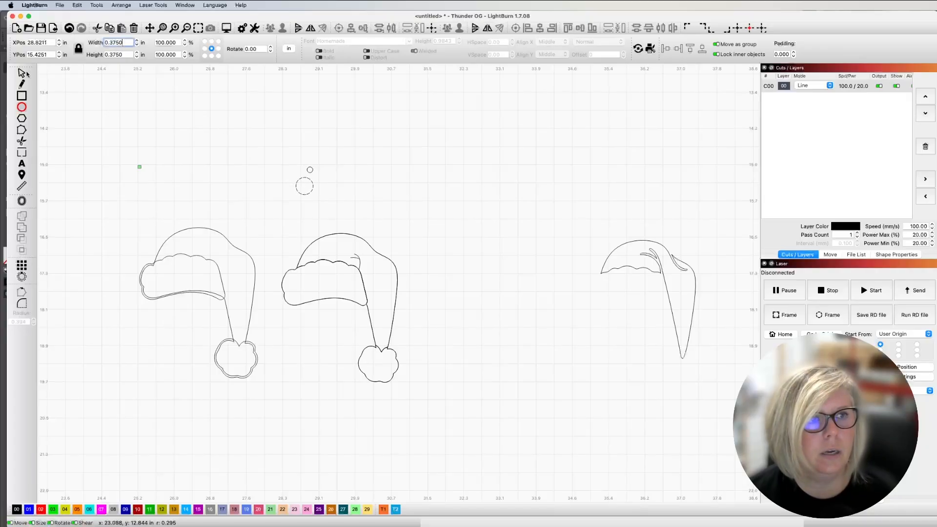
Centre the small circle inside the larger one, group them and place the hanging ring on the middle hat's top edge
left_click_drag(291, 148, 335, 205)
left_click_drag(289, 173, 337, 205)
key("super+g")
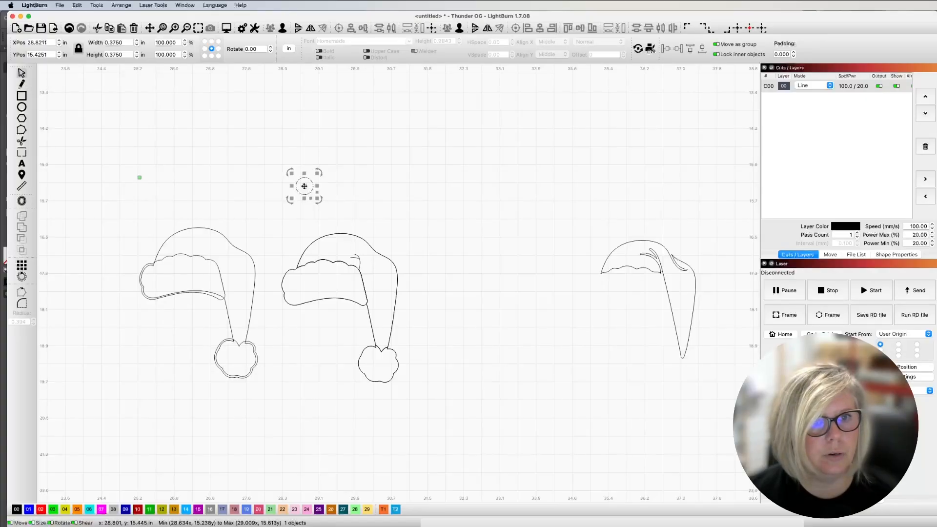
left_click_drag(305, 188, 338, 231)
left_click(435, 243)
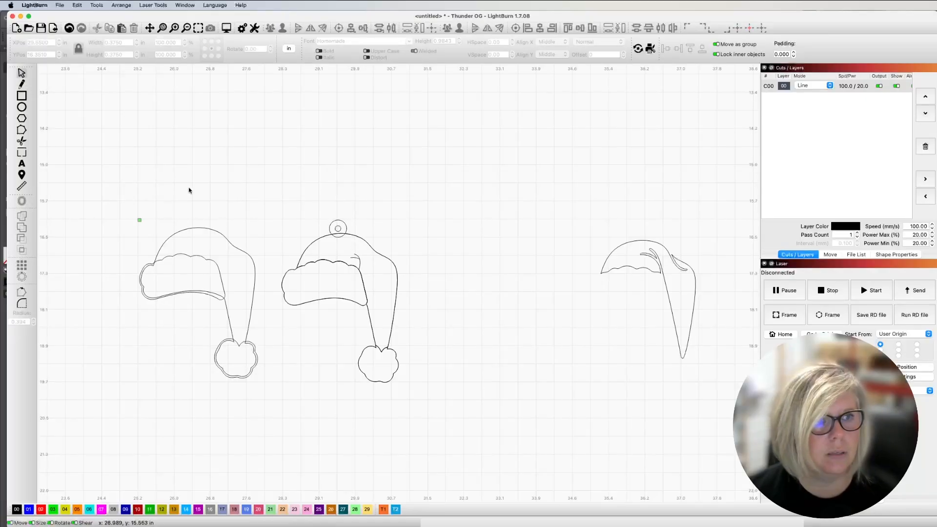
Add the text "A" in the Homemade font above the hats
key("t")
left_click(258, 134)
type("A")
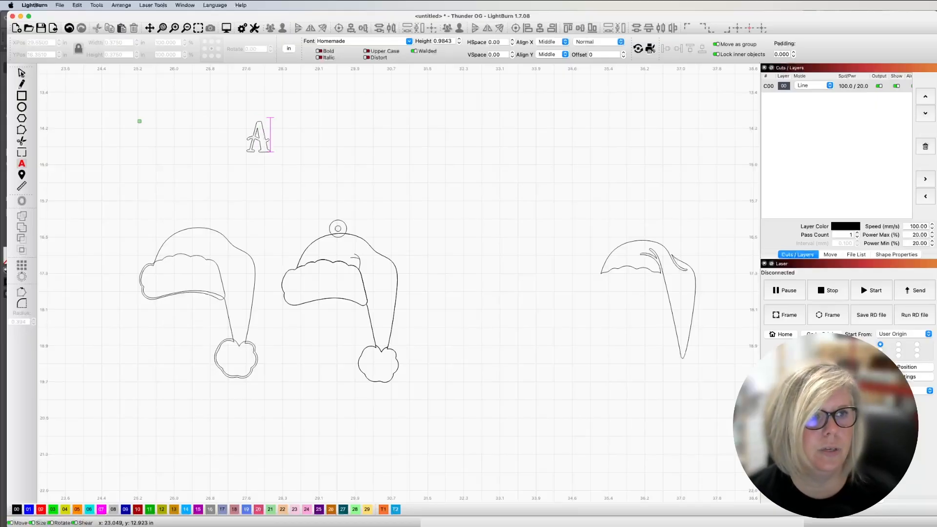
Enlarge the letter A to about 1.78 by 2.38 in and position it with its top overlapping the middle hat's brim
left_click(21, 72)
left_click_drag(258, 137, 327, 310)
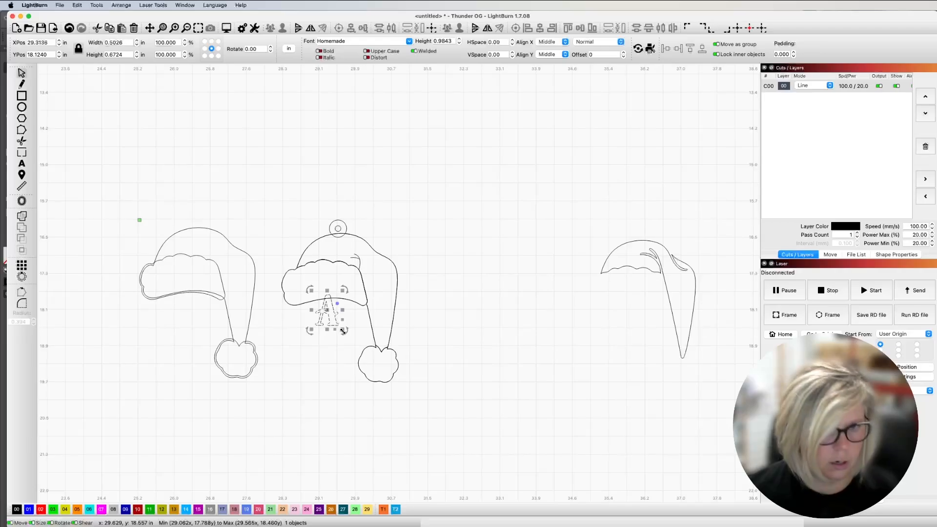
left_click_drag(341, 329, 372, 362)
left_click_drag(324, 308, 329, 321)
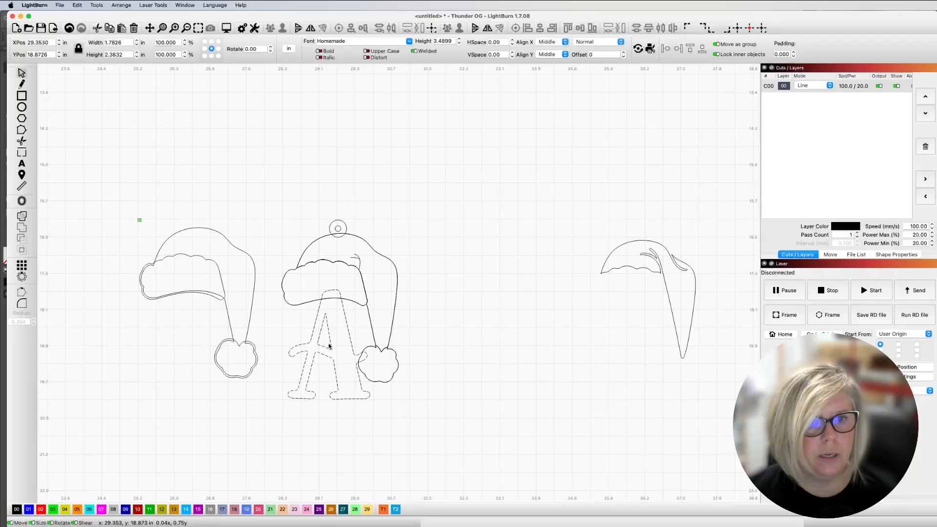
left_click_drag(326, 346, 326, 346)
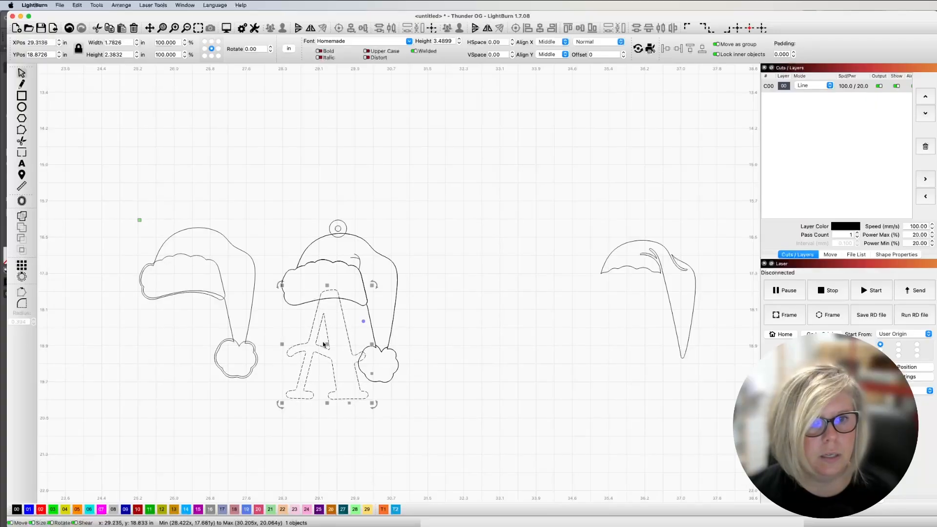
Duplicate the complete hat-and-letter ornament to its right and delete the leftover trimmed hat body beyond it
left_click(269, 200)
left_click_drag(271, 200, 412, 430)
left_click_drag(340, 309, 367, 307)
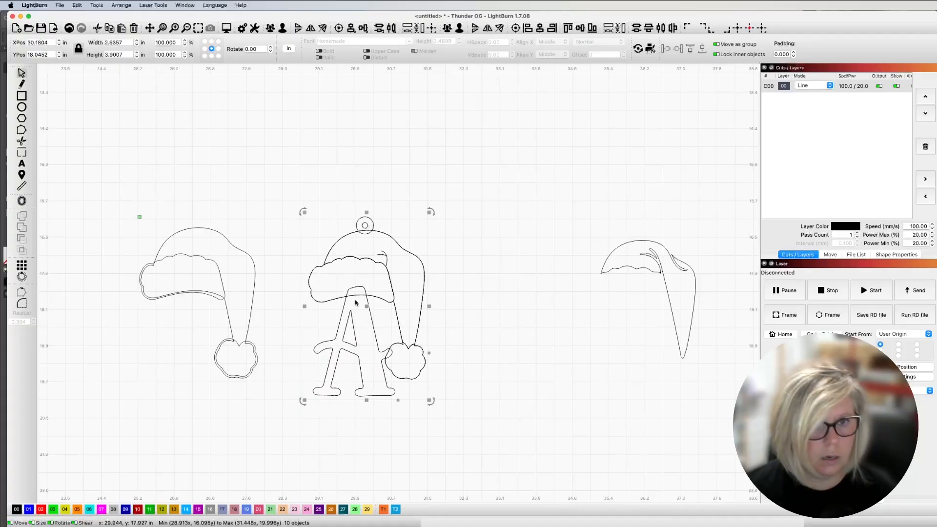
left_click_drag(366, 306, 503, 304)
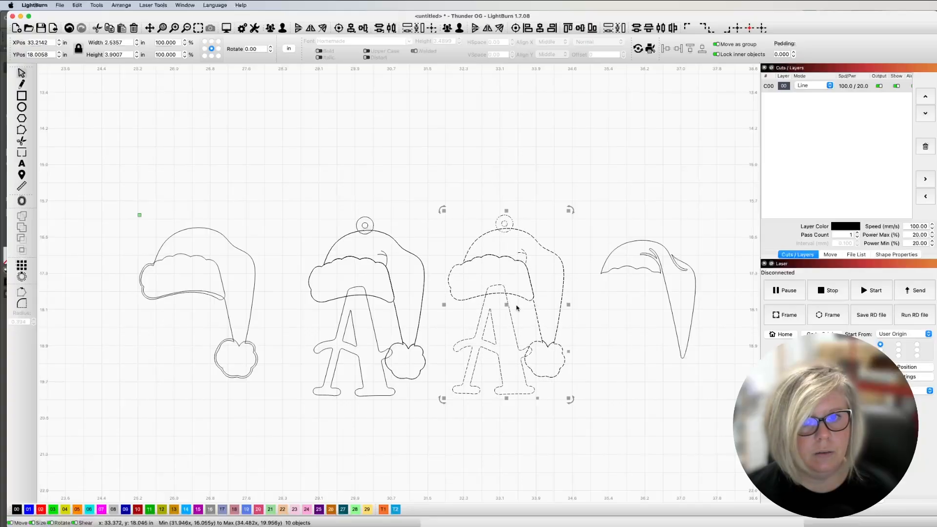
left_click(639, 241)
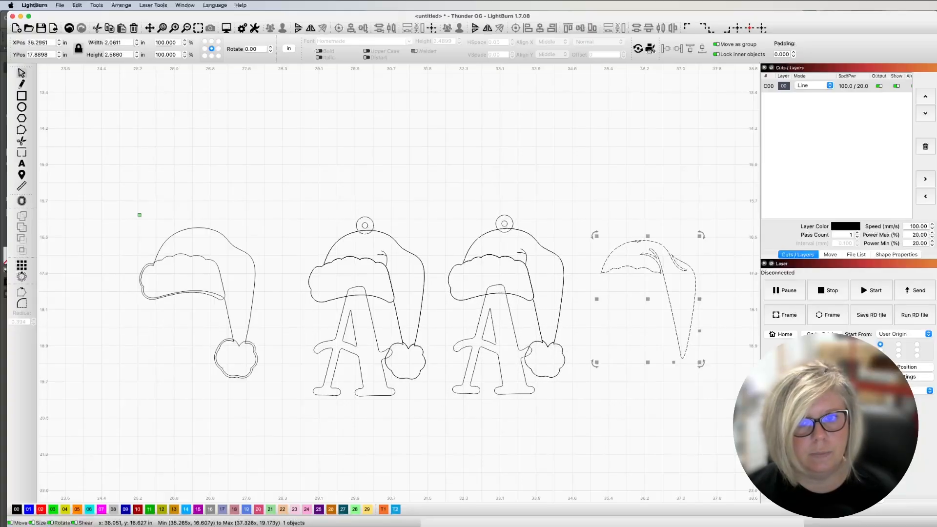
key("Delete")
Weld the ornament copy, excluding its fold lines, into one silhouette and delete the leftover fold lines and fragments inside it
scroll(514, 243, "down", 1)
left_click_drag(332, 171, 471, 354)
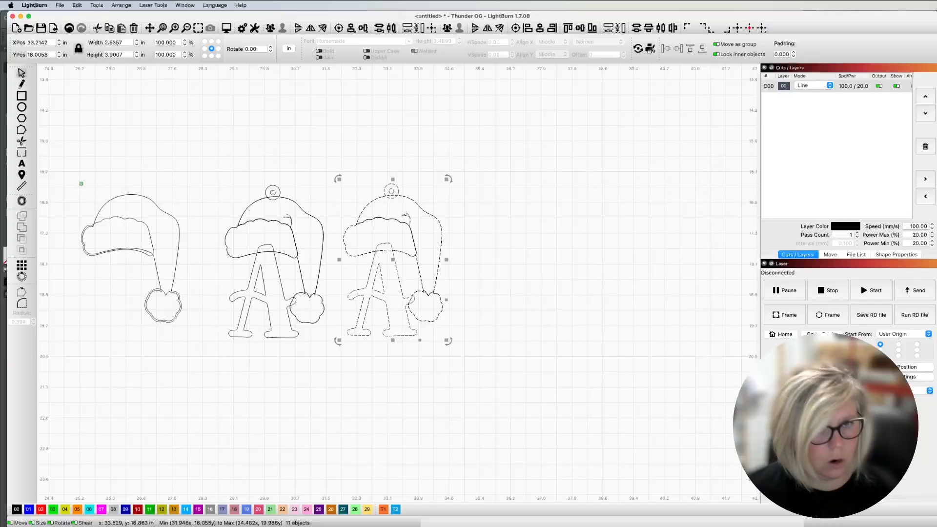
left_click(408, 214, "shift")
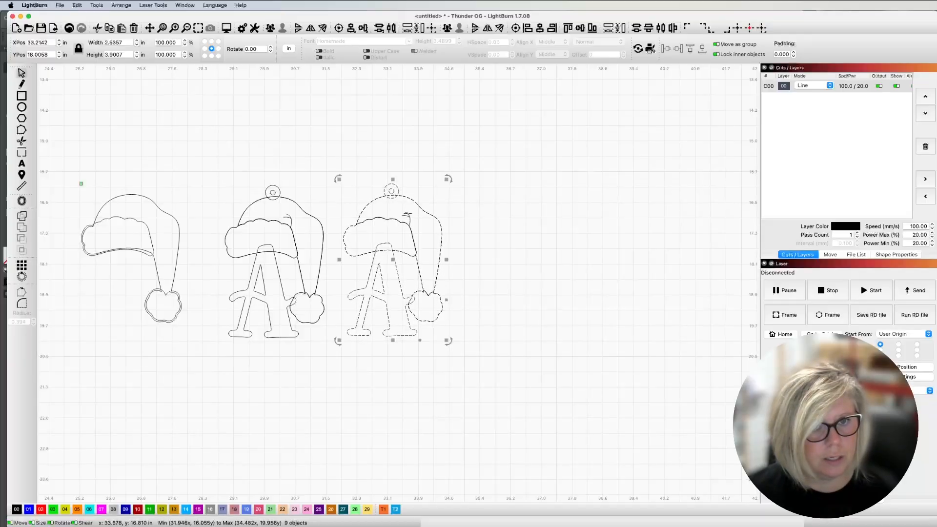
left_click(417, 220, "shift")
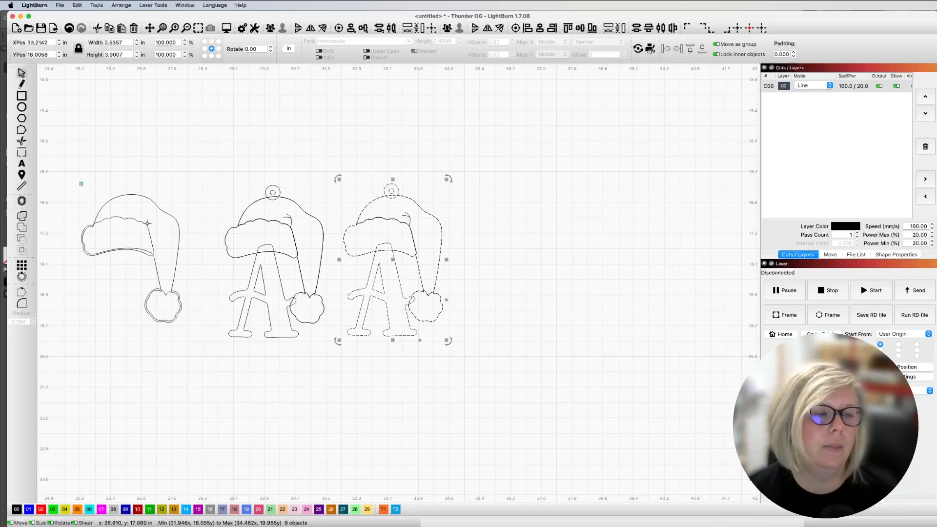
key("alt+w")
key("Escape")
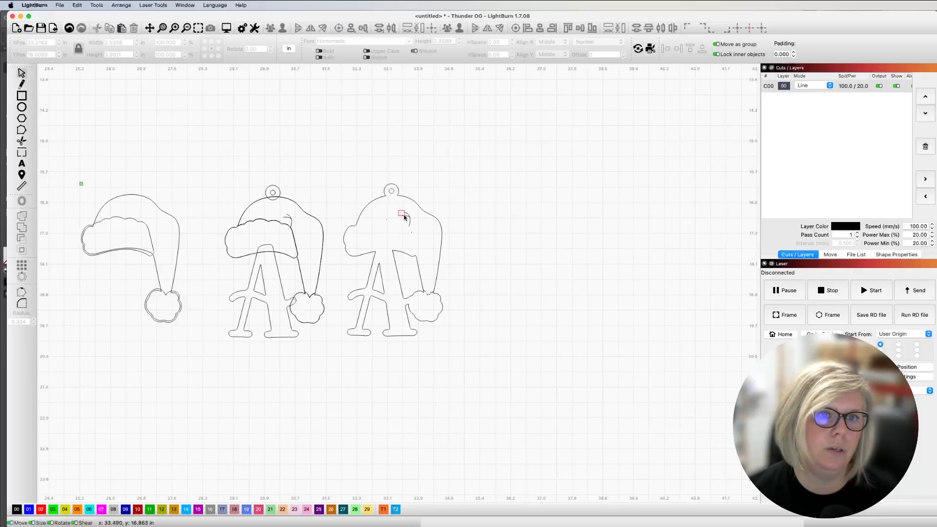
left_click_drag(405, 217, 413, 231)
key("Delete")
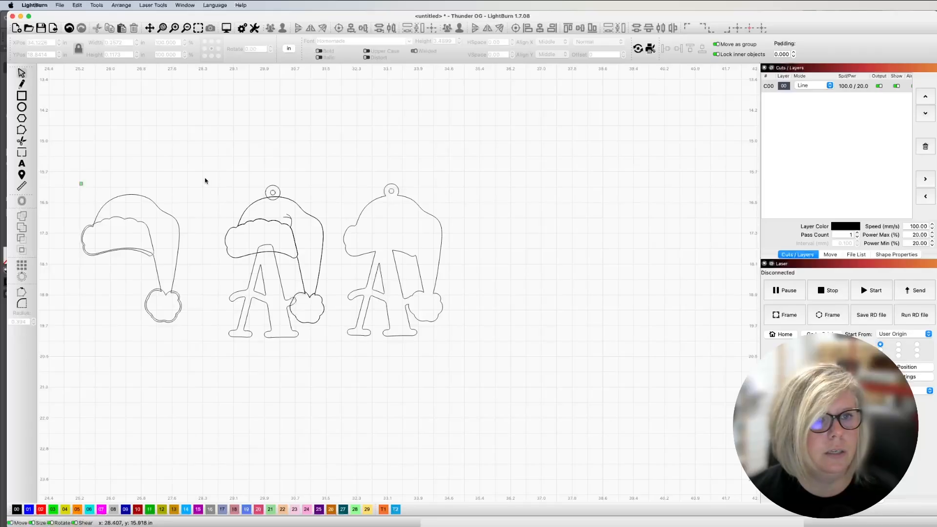
Duplicate the original hat-and-letter ornament to the right of the welded silhouette
left_click(274, 263)
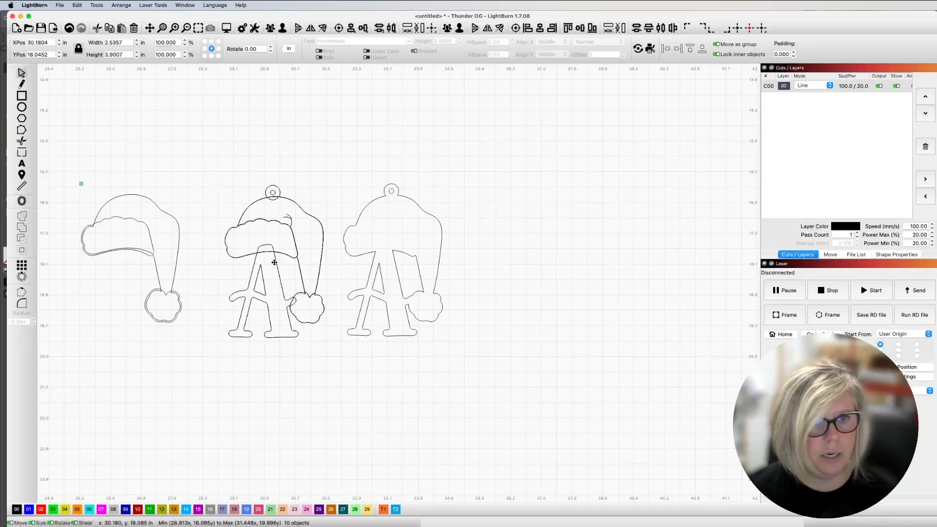
key("super+v")
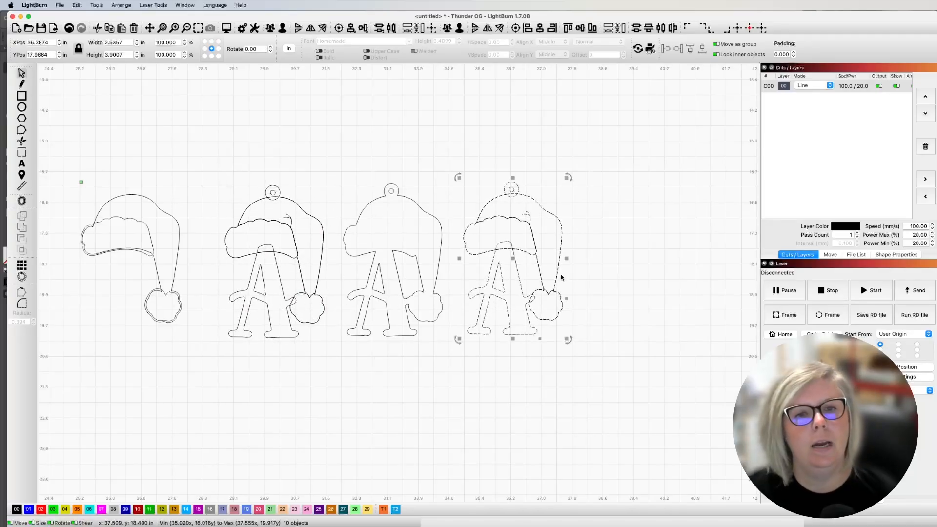
left_click(576, 277)
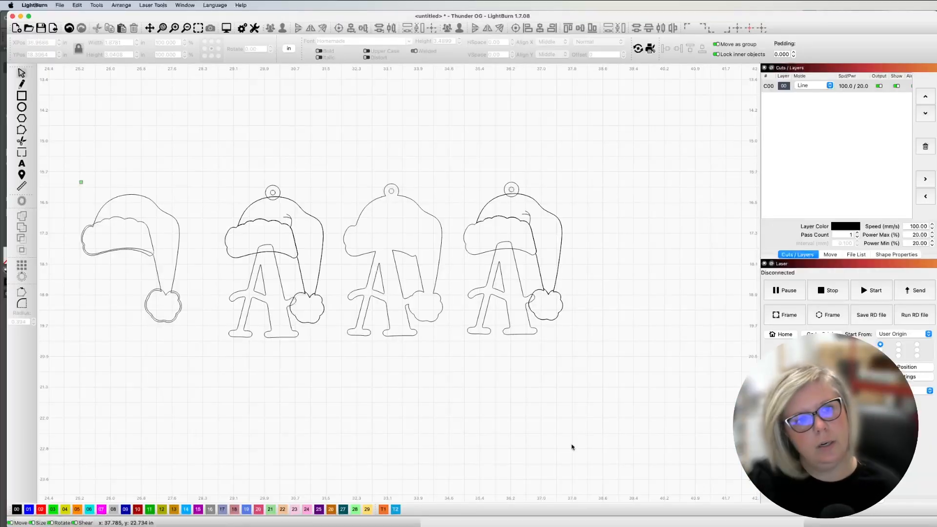
Subtract the brim and the pompom from the letter A in the rightmost ornament copy
left_click(522, 252)
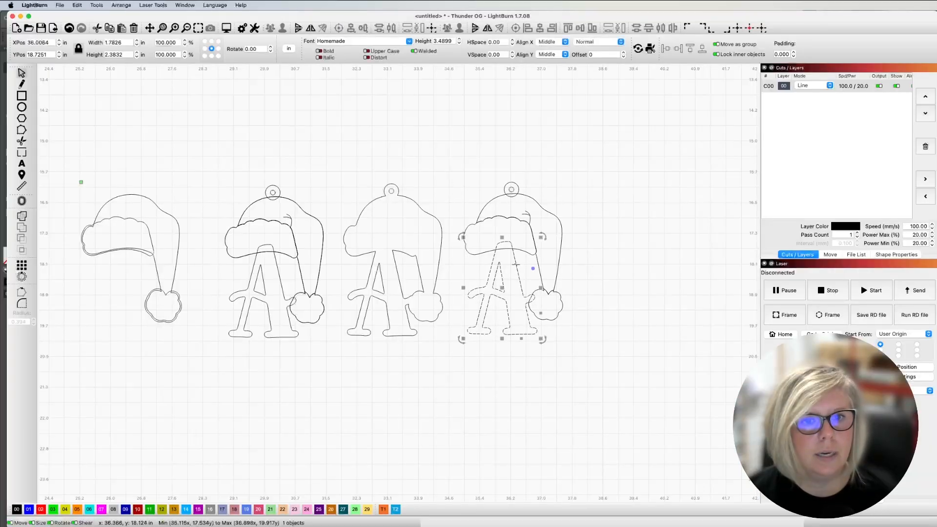
left_click(523, 251, "shift")
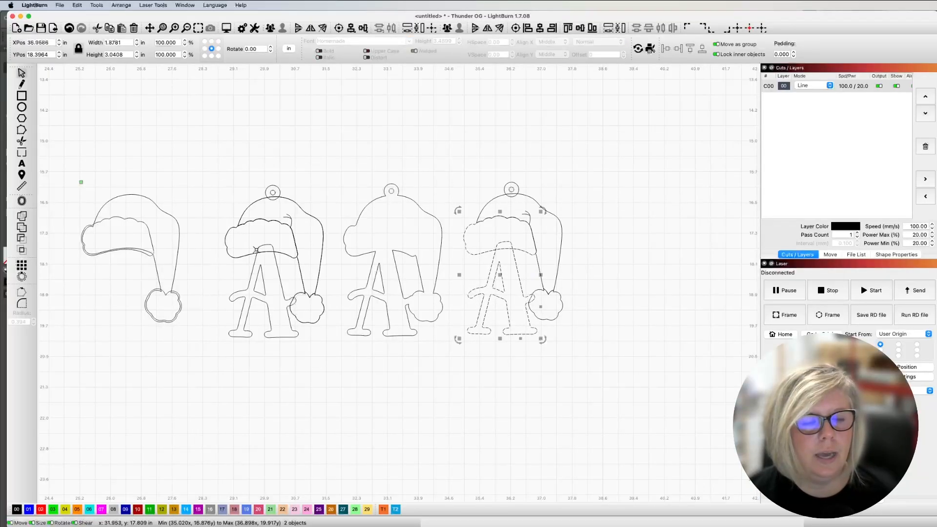
left_click(22, 240)
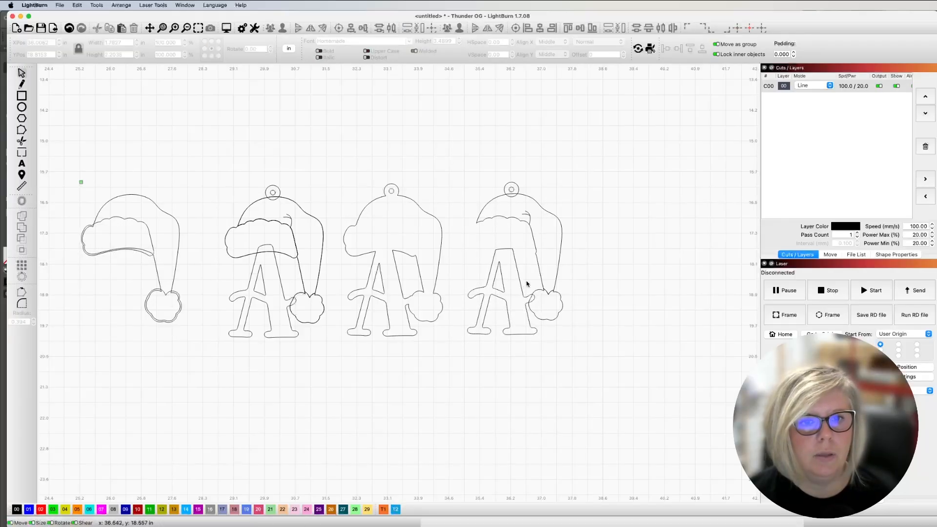
right_click(550, 320)
left_click(549, 317, "shift")
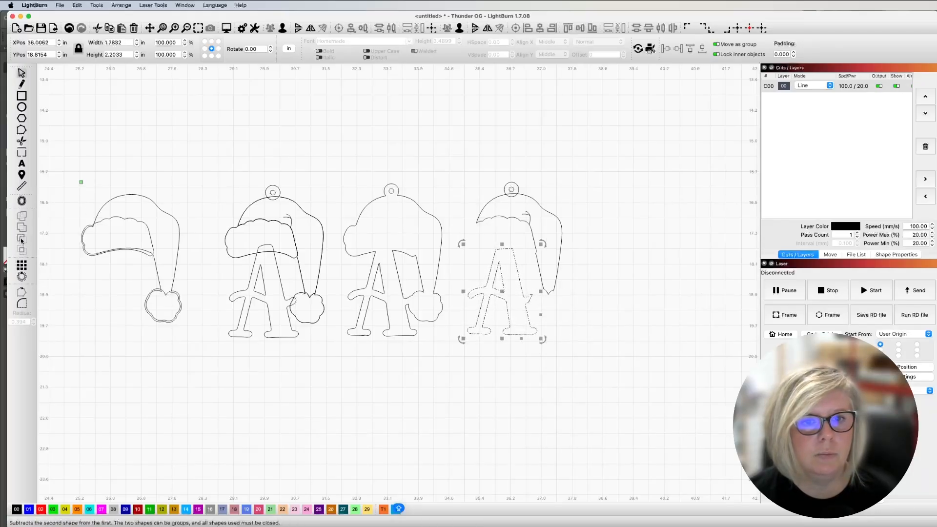
left_click(22, 239)
Move the cut letter A to the far right and delete the hat body, ring and fold lines remaining from that copy
left_click_drag(520, 273, 660, 271)
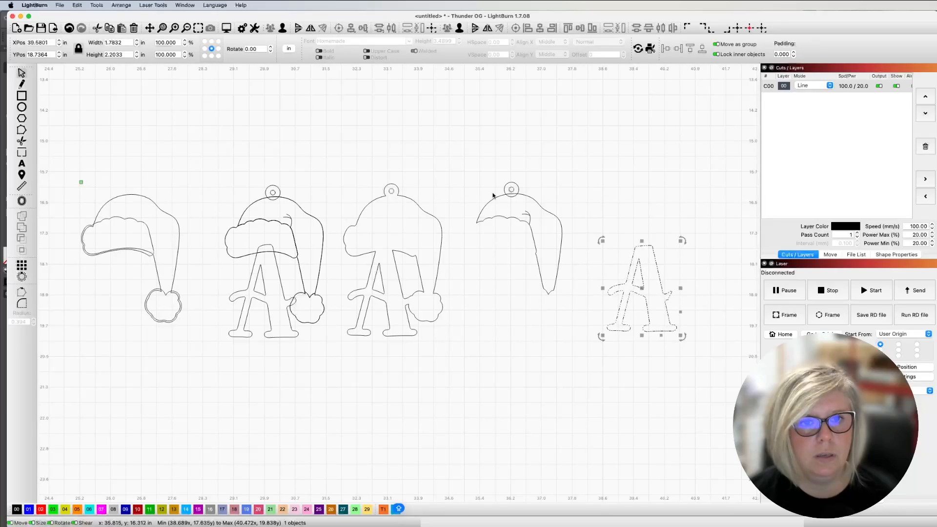
left_click_drag(476, 169, 597, 319)
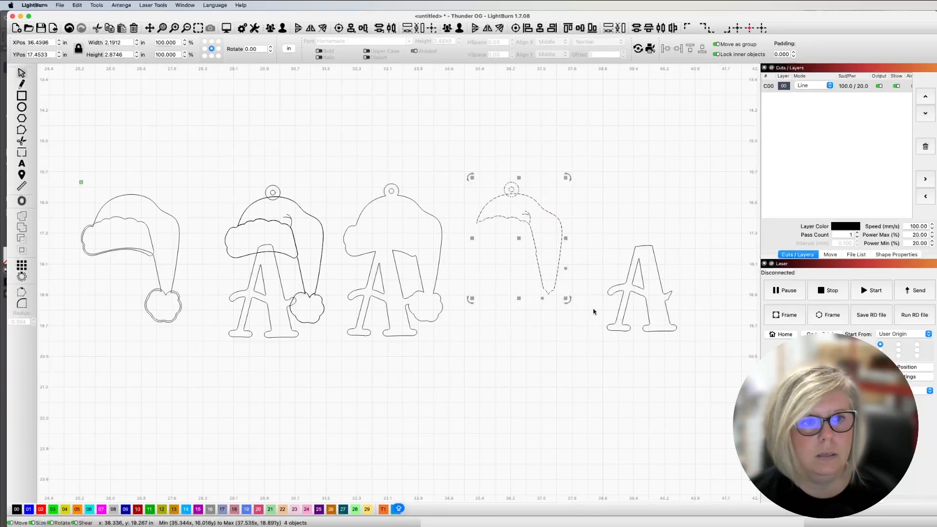
key("Delete")
Place another duplicate of the original ornament between the welded silhouette and the cut letter A
left_click_drag(210, 174, 337, 348)
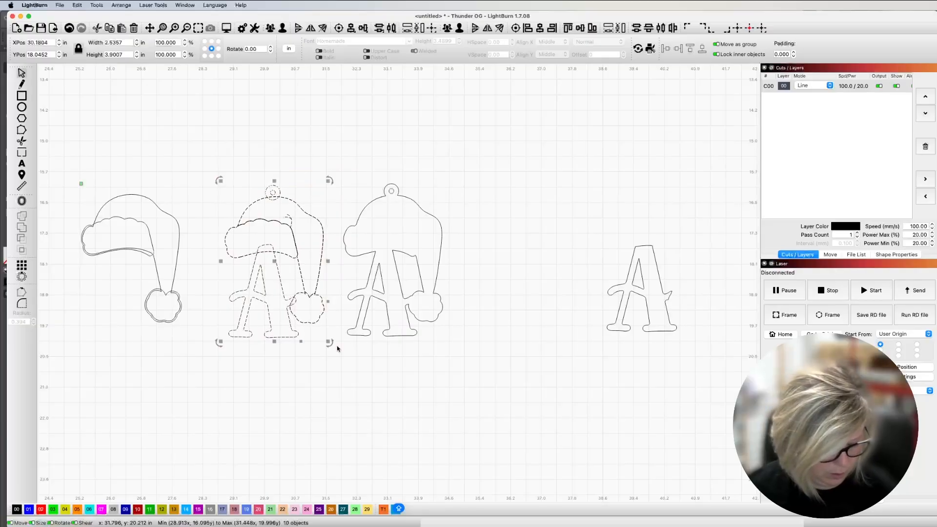
key("super+d")
left_click_drag(277, 263, 513, 265)
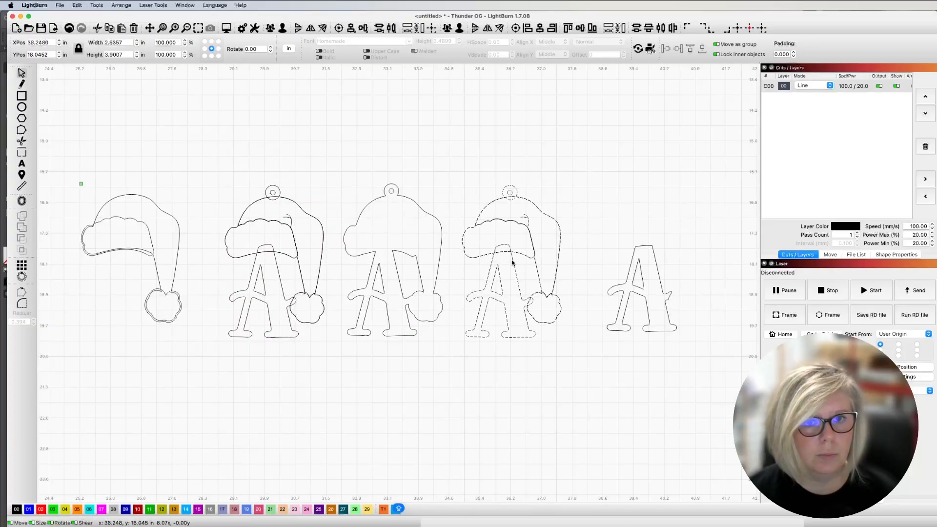
left_click(550, 245)
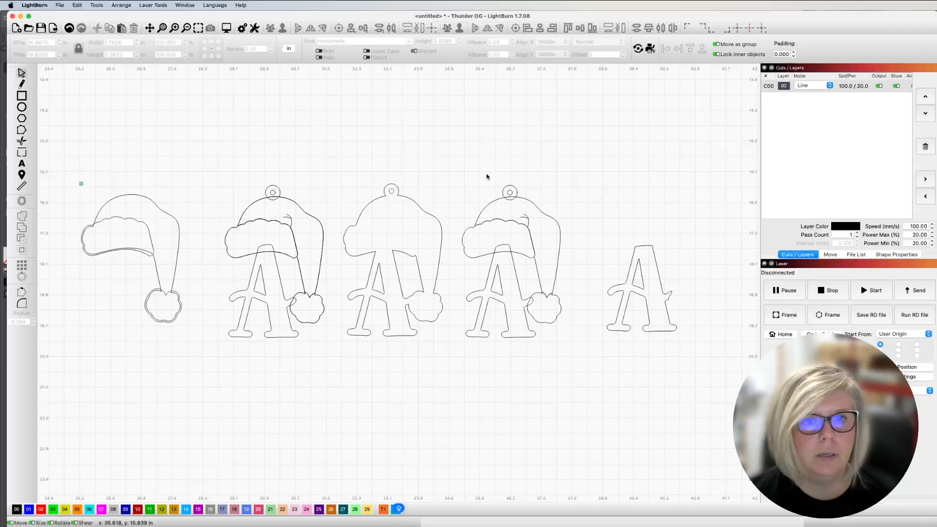
Weld the hat body and the outer circle of the hanging ring into one shape in the newest ornament copy
left_click(515, 190)
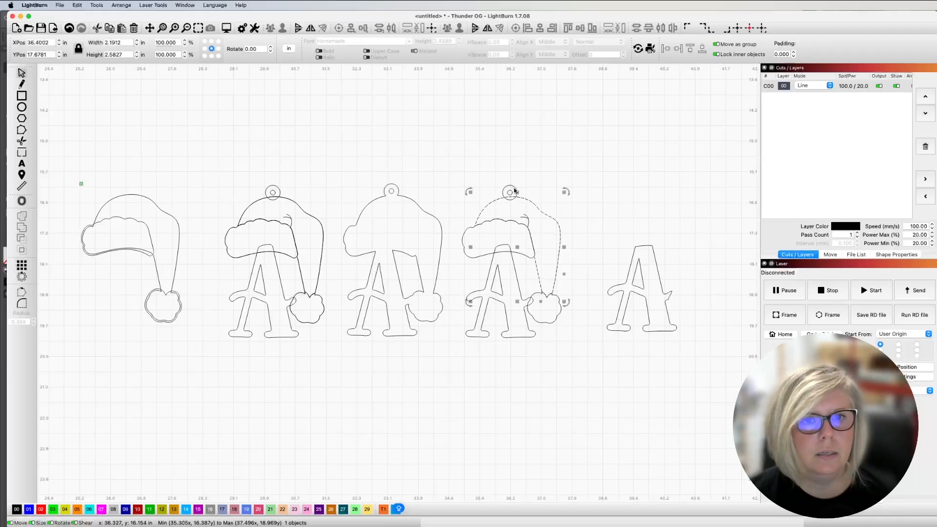
left_click(514, 191, "shift")
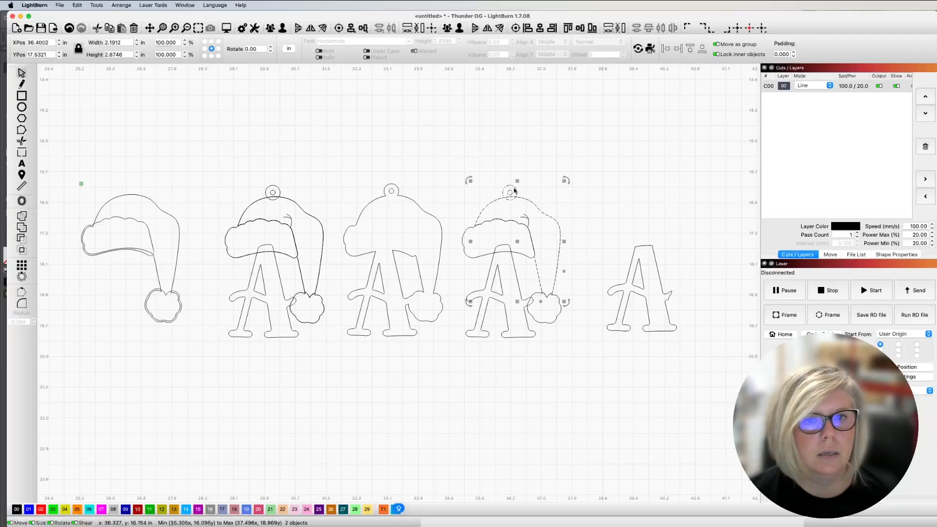
left_click(23, 217)
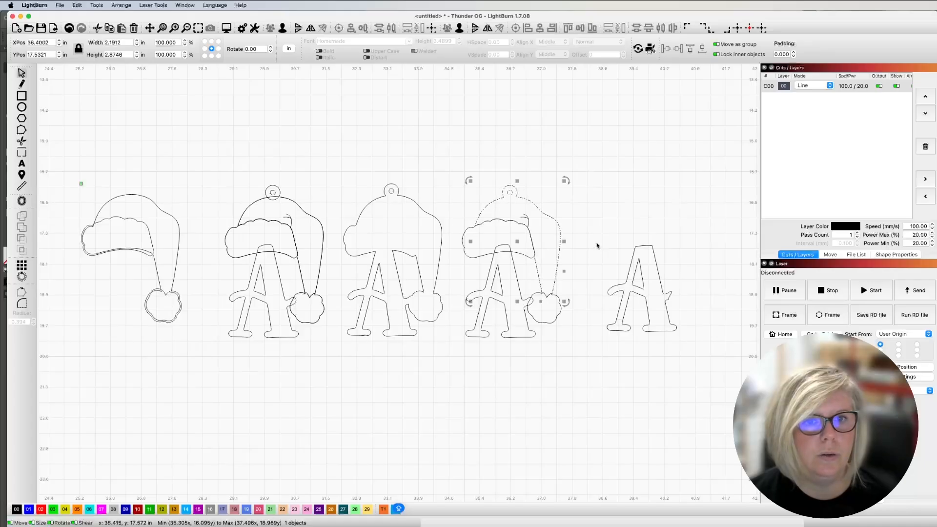
Delete the letter A from the ornament copy beside the separately cut letter
scroll(596, 246, "up", 1)
left_click(518, 310)
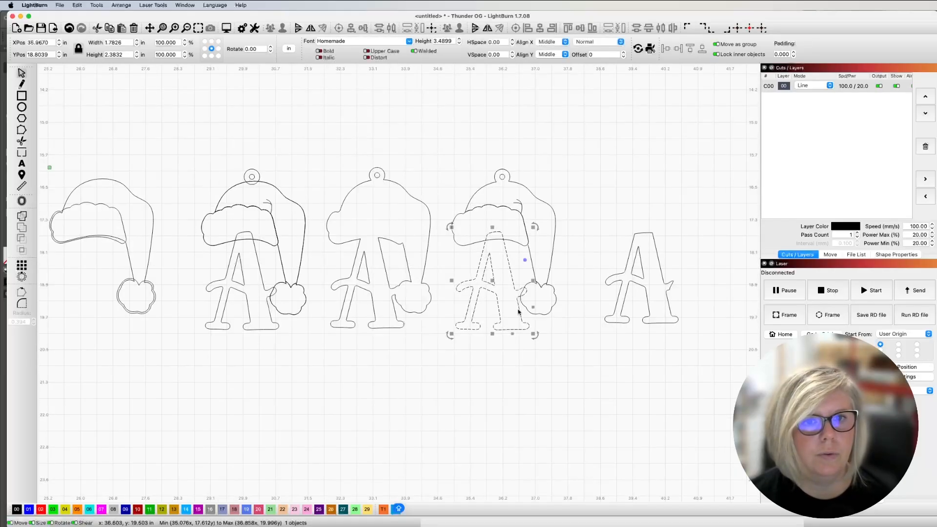
key("Delete")
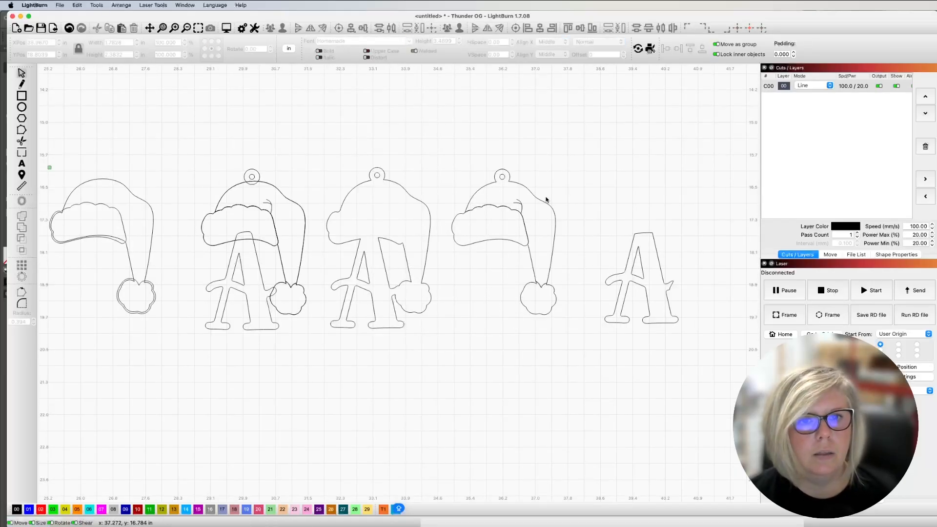
Pull the brim, the pompom and the ringed hat body of that copy apart into separate pieces
left_click(546, 200)
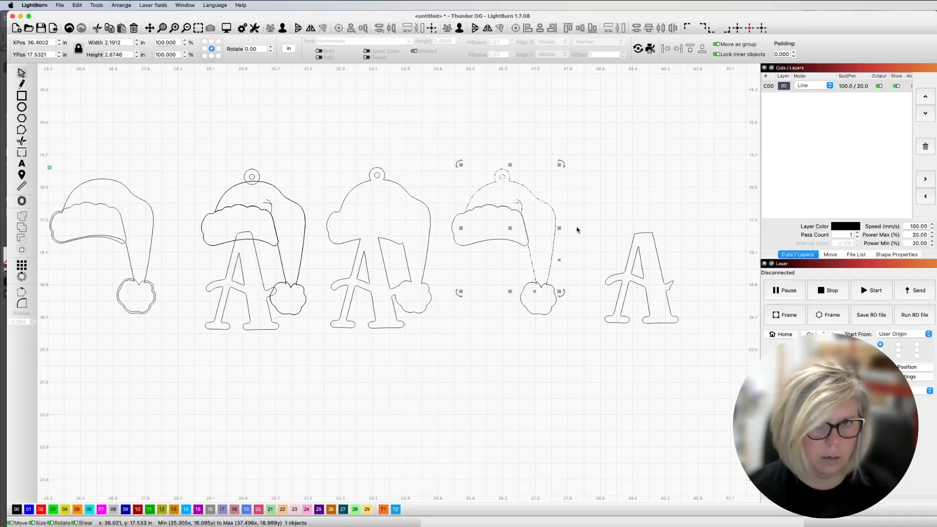
left_click(491, 266)
left_click(503, 242)
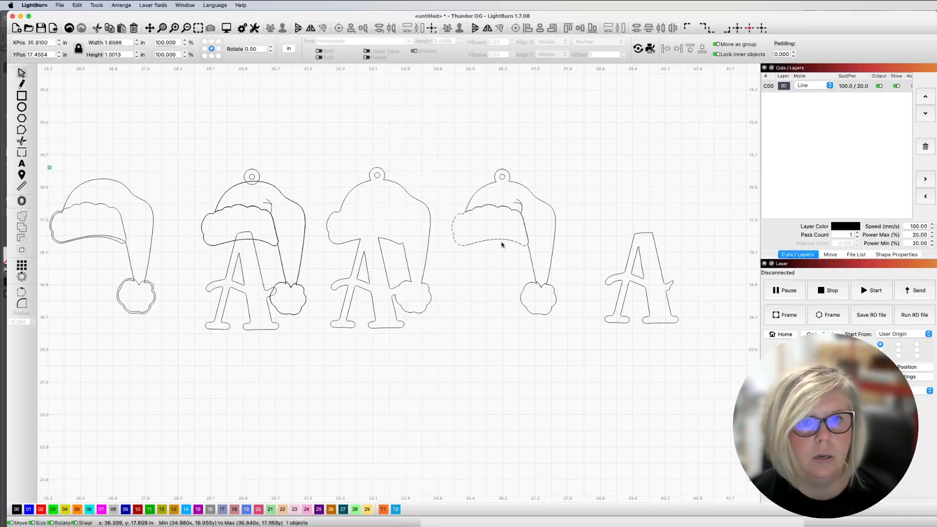
left_click(550, 288)
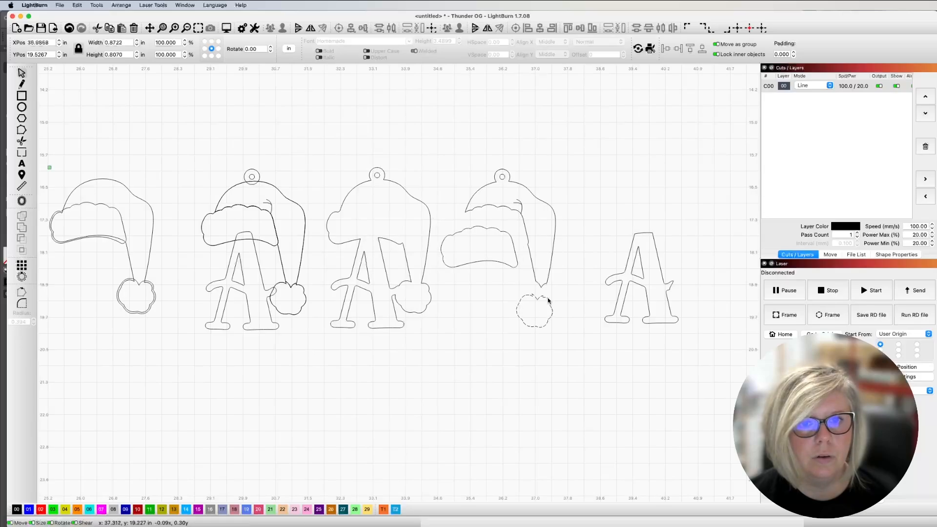
left_click(539, 196)
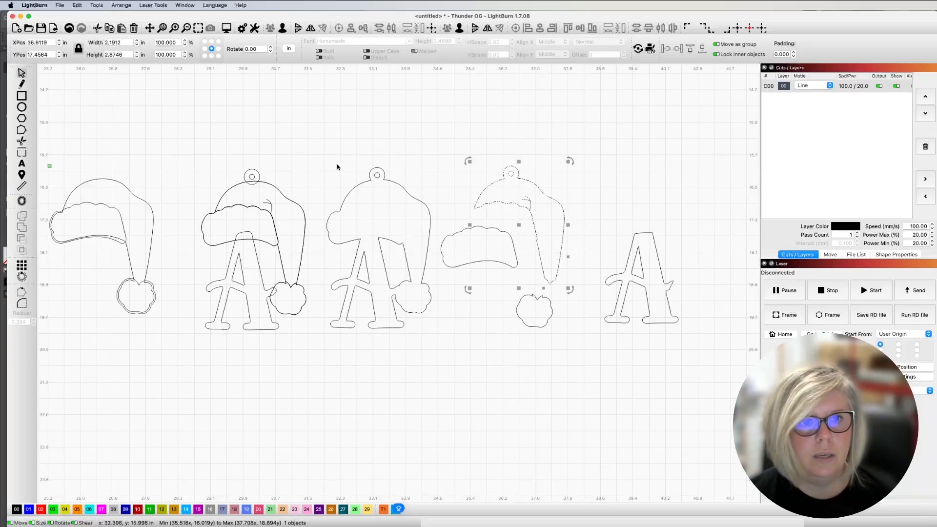
Select the backer silhouette, pompom, brim, hat body and cut letter A in turn to review the ornament's separate pieces
left_click_drag(330, 166, 433, 344)
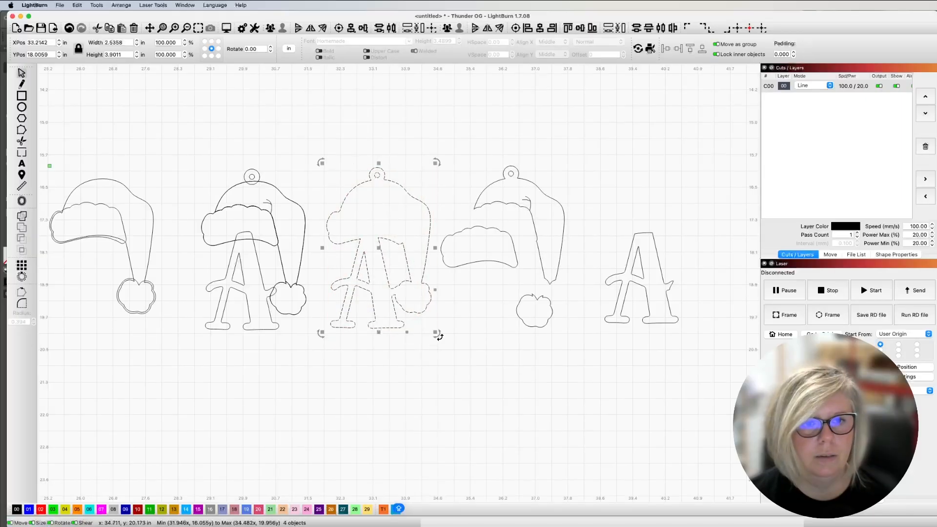
left_click(522, 297)
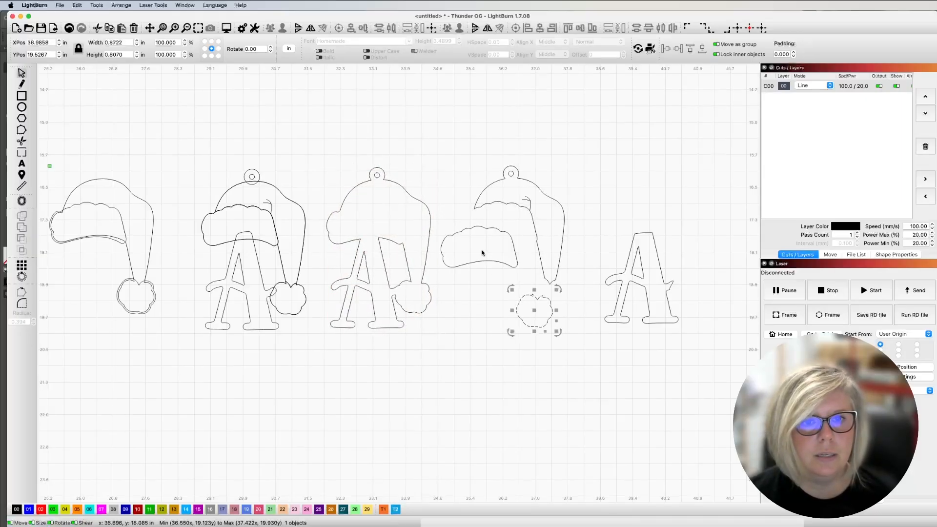
left_click(485, 259)
left_click(535, 228)
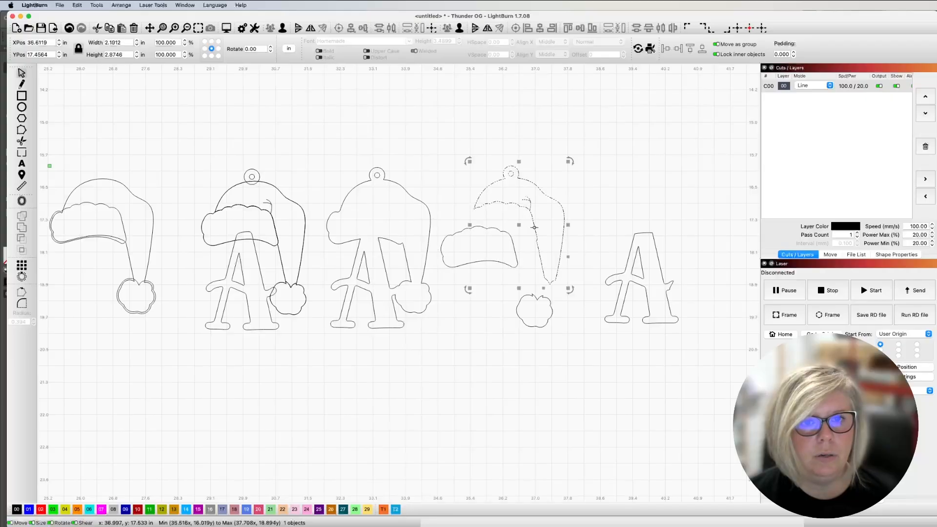
left_click(652, 233)
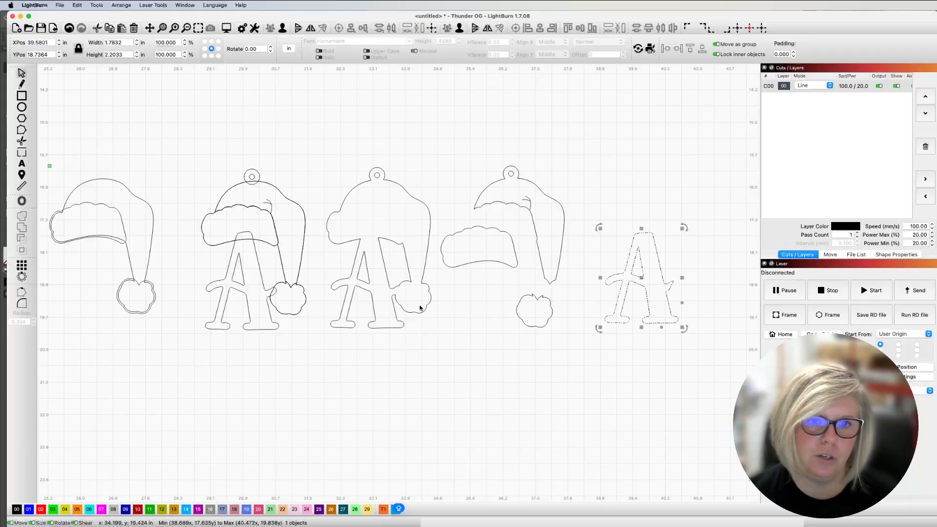
left_click(428, 254)
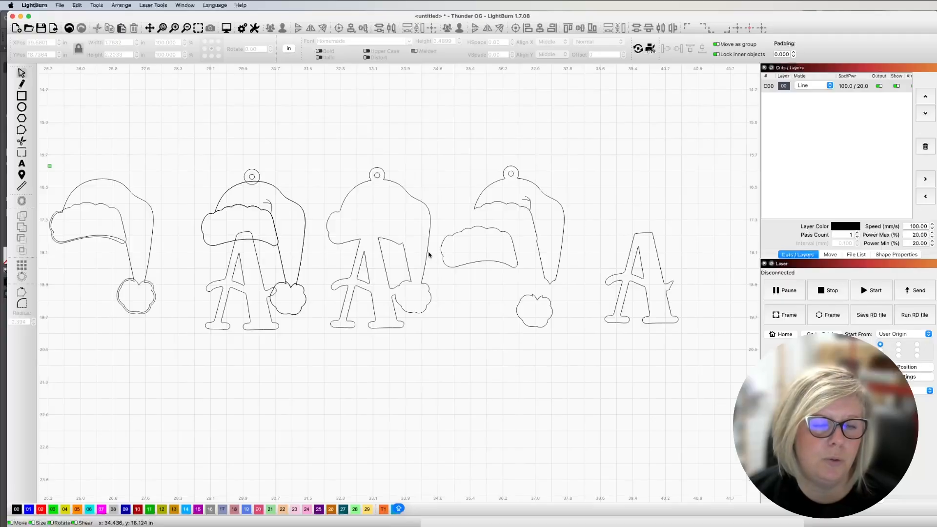